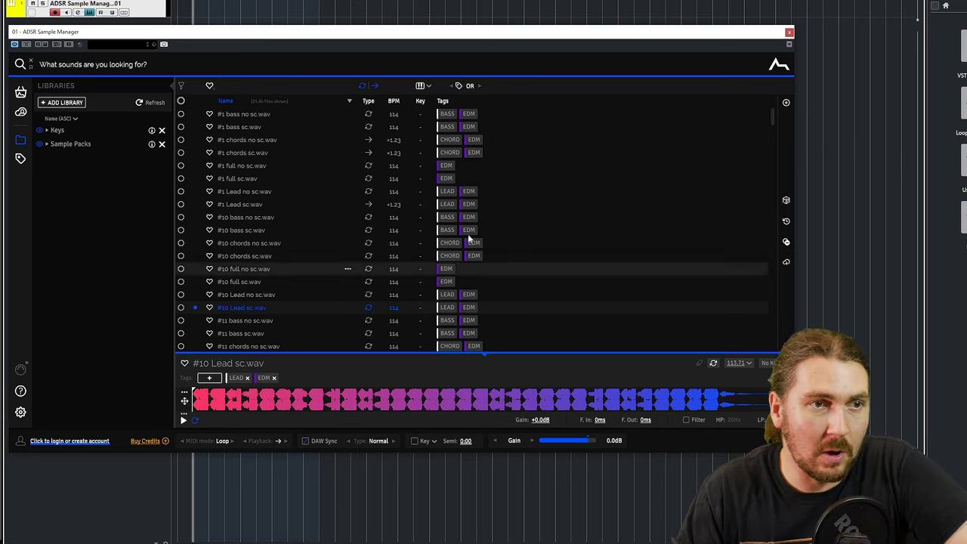
Step: Browse the online store, then the Tags, Genres and Labels lists, and return to local libraries
{"action": "left_click", "coordinate": [20, 92]}
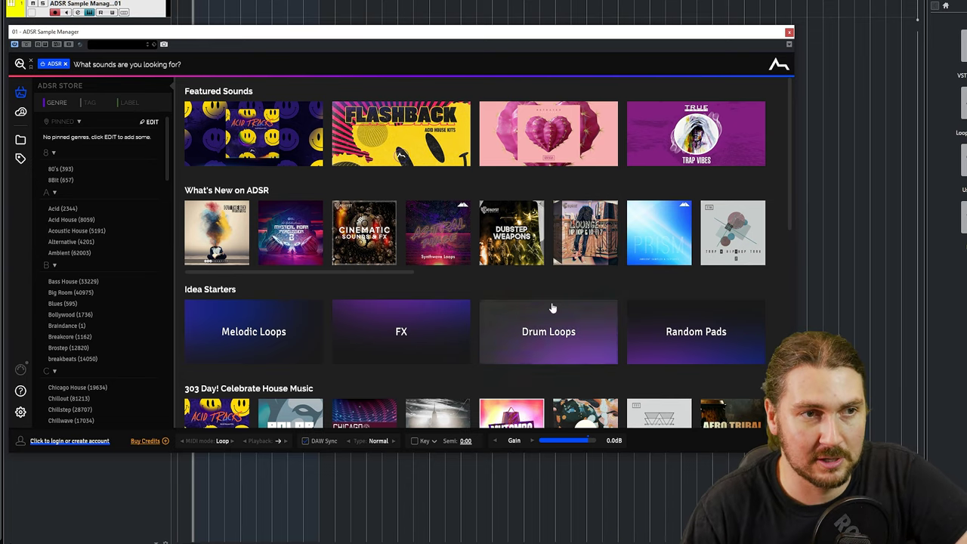
{"action": "left_click", "coordinate": [21, 142]}
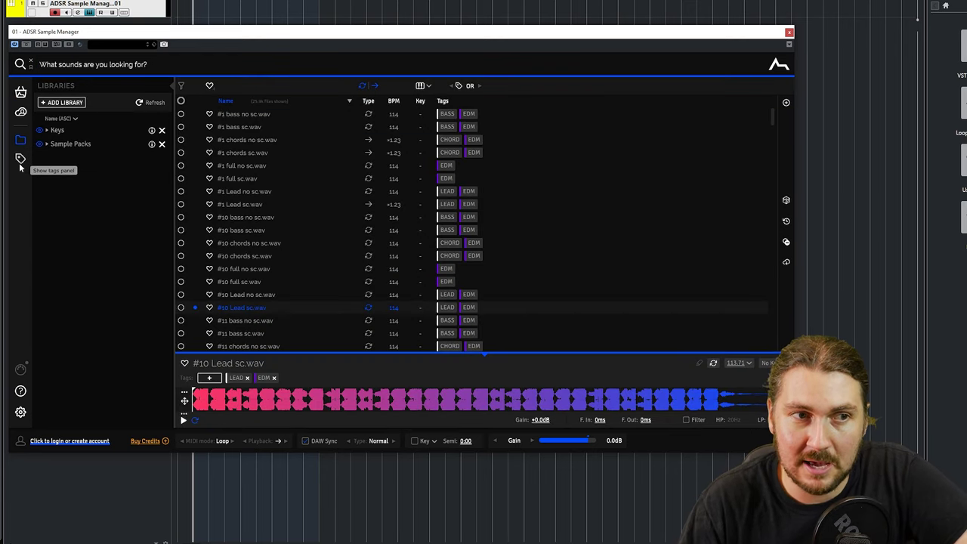
{"action": "left_click", "coordinate": [20, 159]}
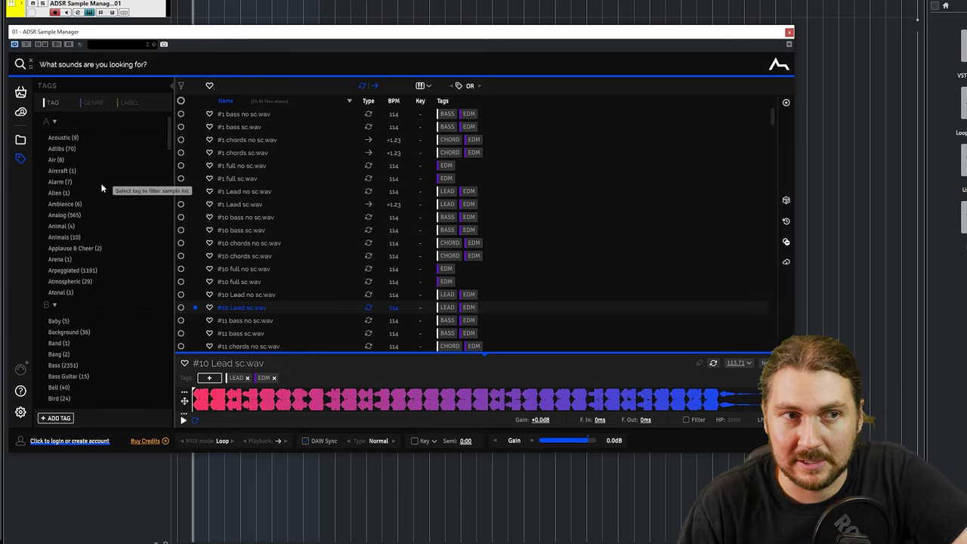
{"action": "scroll", "coordinate": [100, 186], "scroll_direction": "down", "scroll_amount": 15}
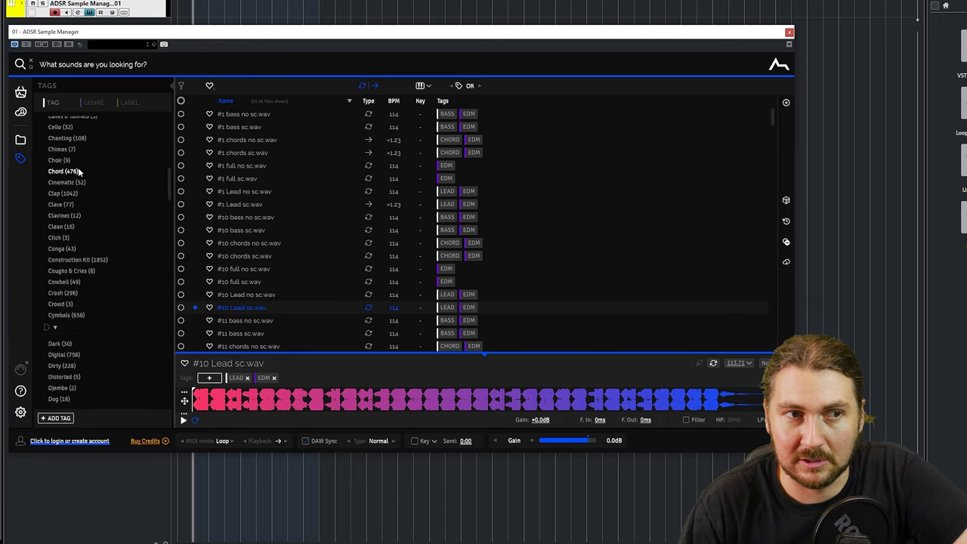
{"action": "left_click", "coordinate": [92, 101]}
{"action": "left_click", "coordinate": [128, 102]}
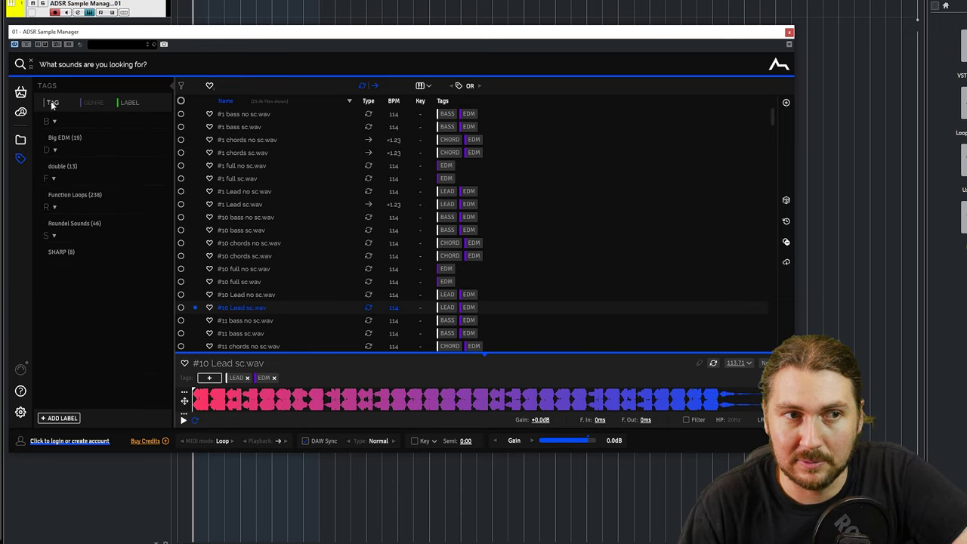
{"action": "left_click", "coordinate": [53, 104]}
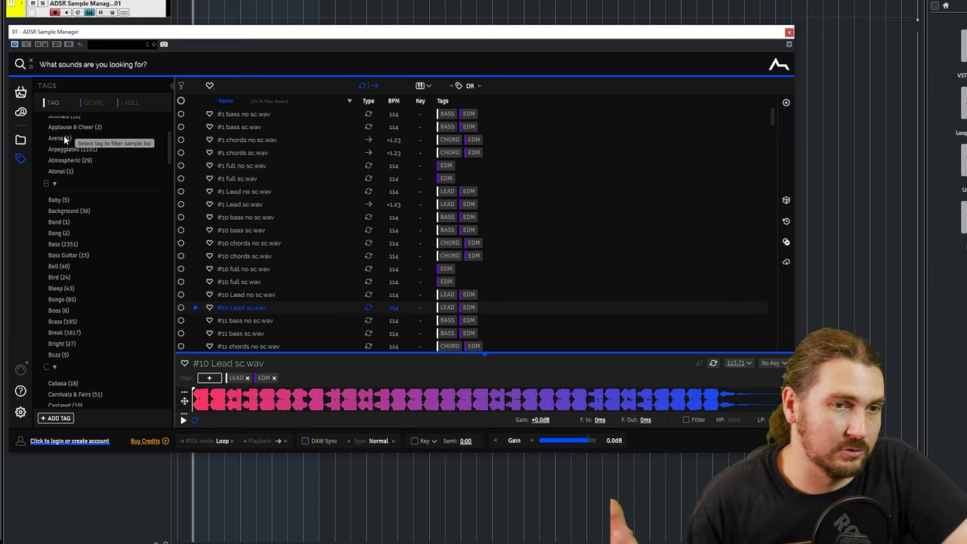
{"action": "scroll", "coordinate": [94, 190], "scroll_direction": "up", "scroll_amount": 3}
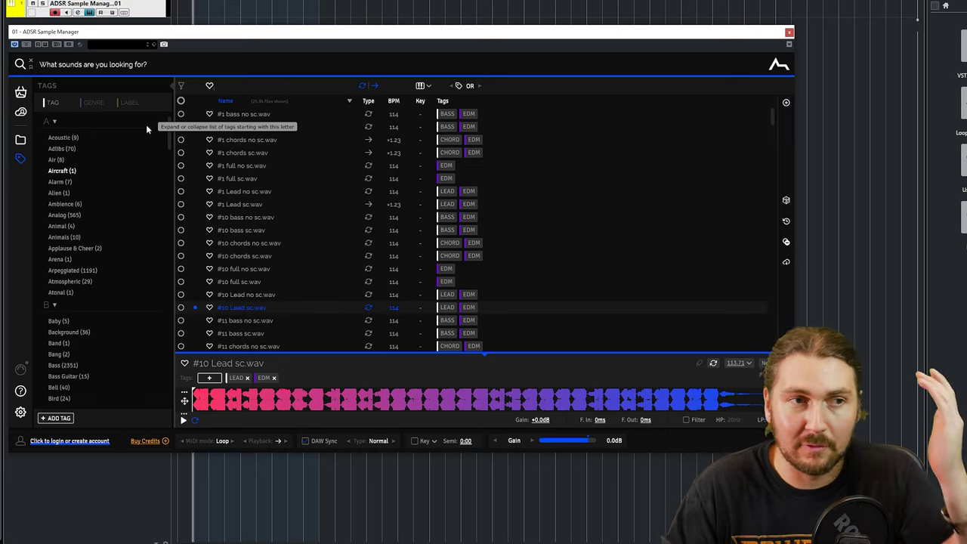
{"action": "left_click", "coordinate": [20, 141]}
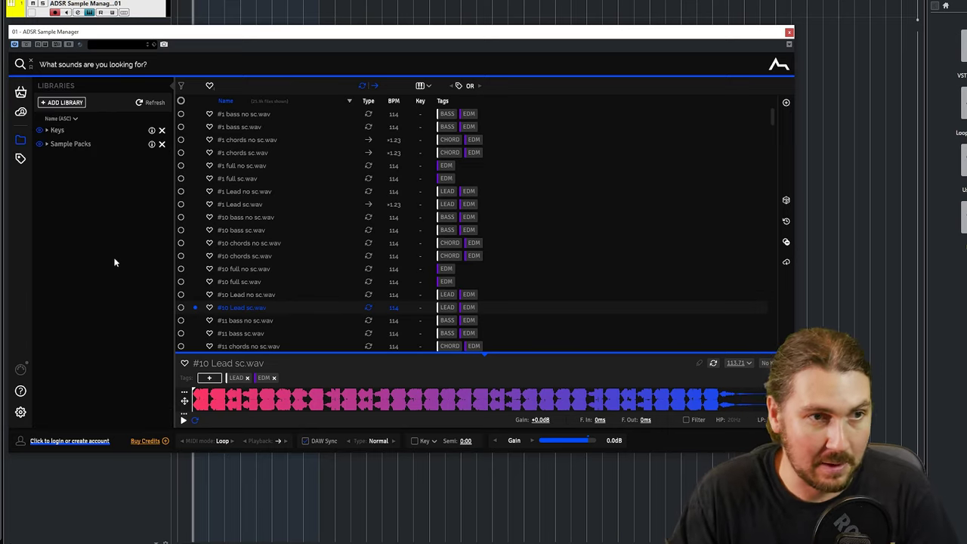
Step: Drag the Vocals folder from Explorer into the Libraries panel as a new library
{"action": "key", "text": "alt+Tab"}
{"action": "key", "text": "Tab"}
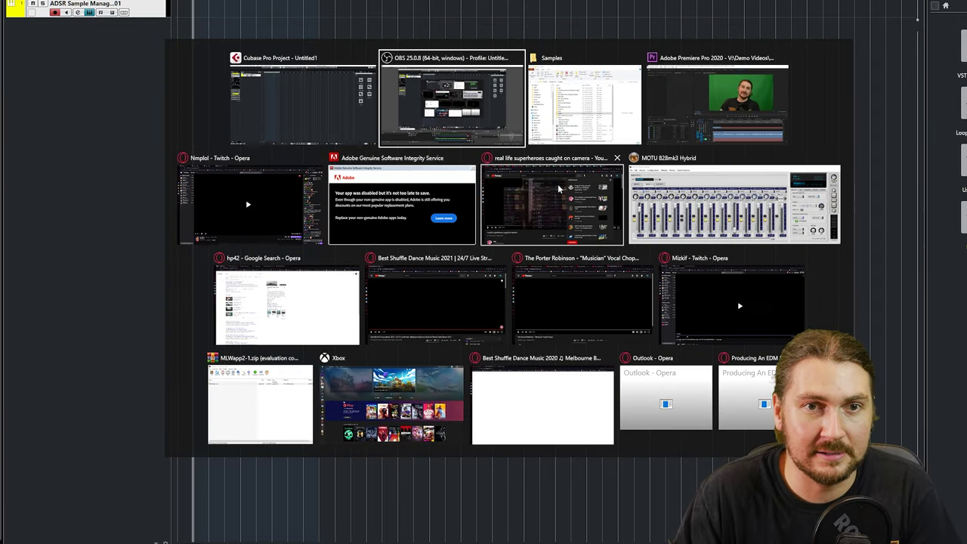
{"action": "left_click", "coordinate": [551, 254]}
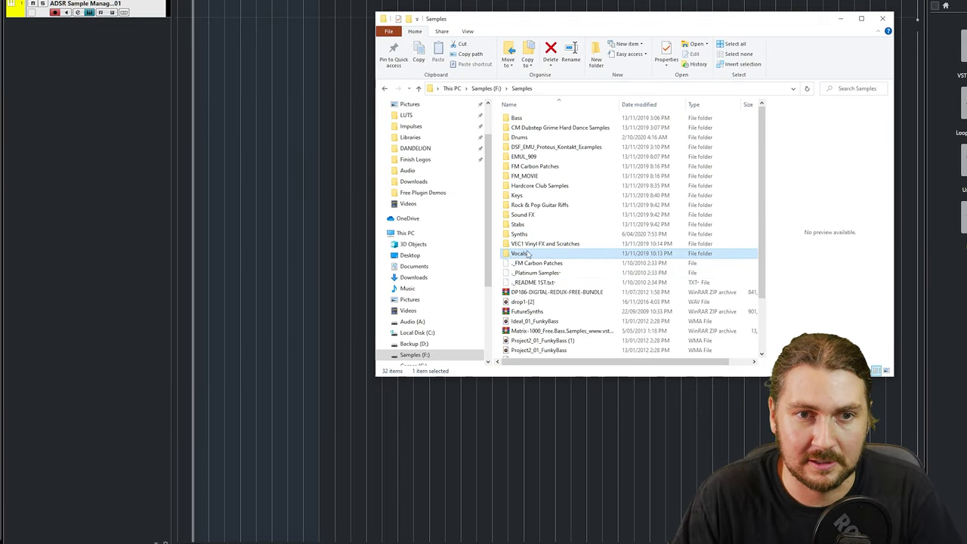
{"action": "left_click_drag", "start_coordinate": [222, 188], "coordinate": [113, 173]}
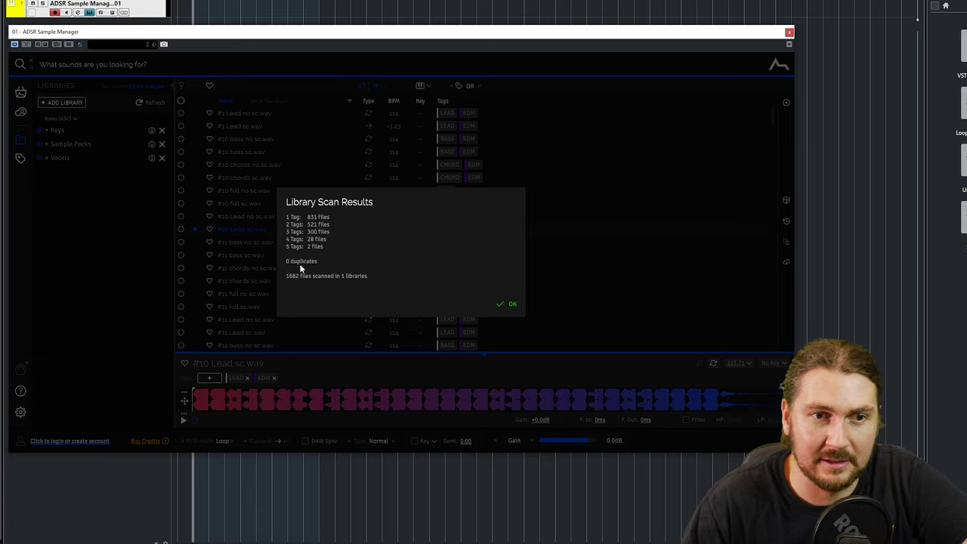
Step: Dismiss the scan results, then remove the Vocals library and confirm the removal
{"action": "left_click", "coordinate": [507, 306]}
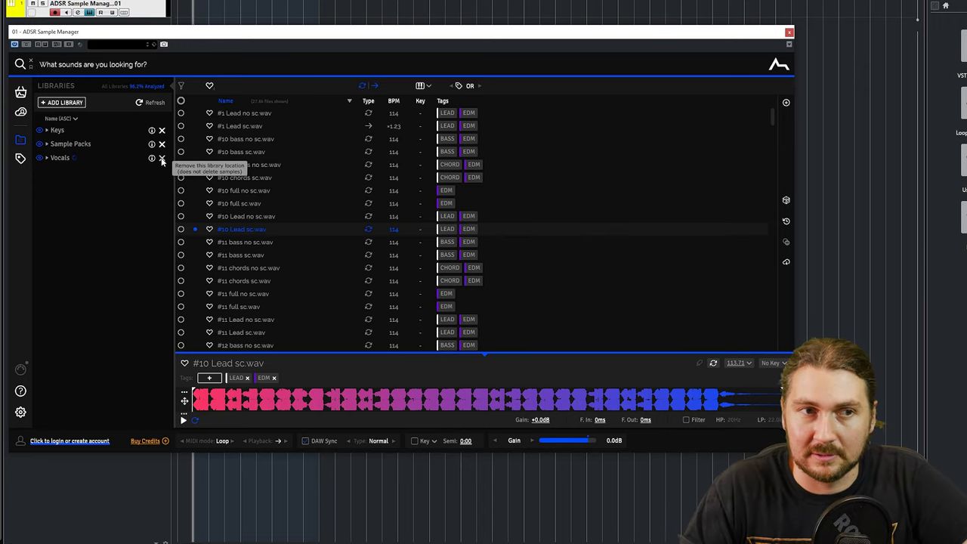
{"action": "left_click", "coordinate": [161, 158]}
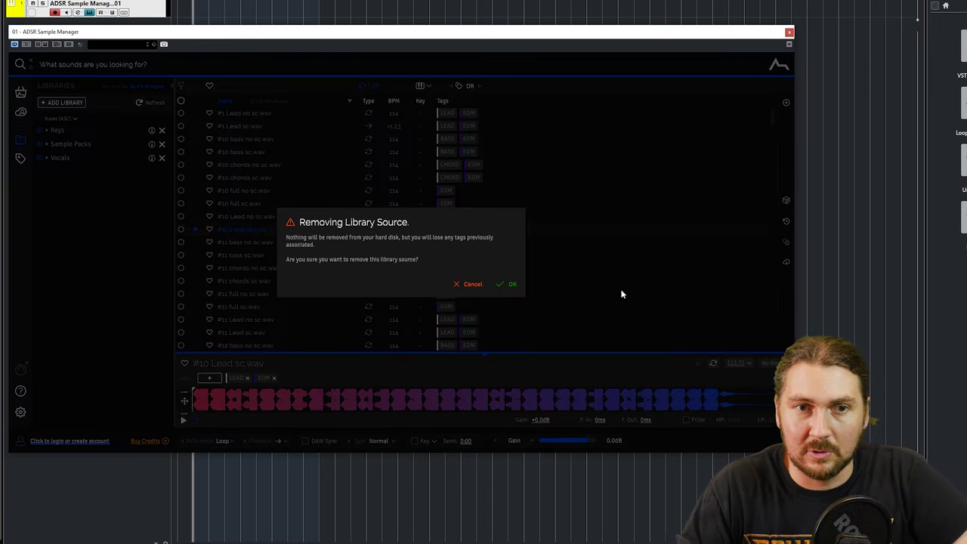
{"action": "left_click", "coordinate": [500, 284]}
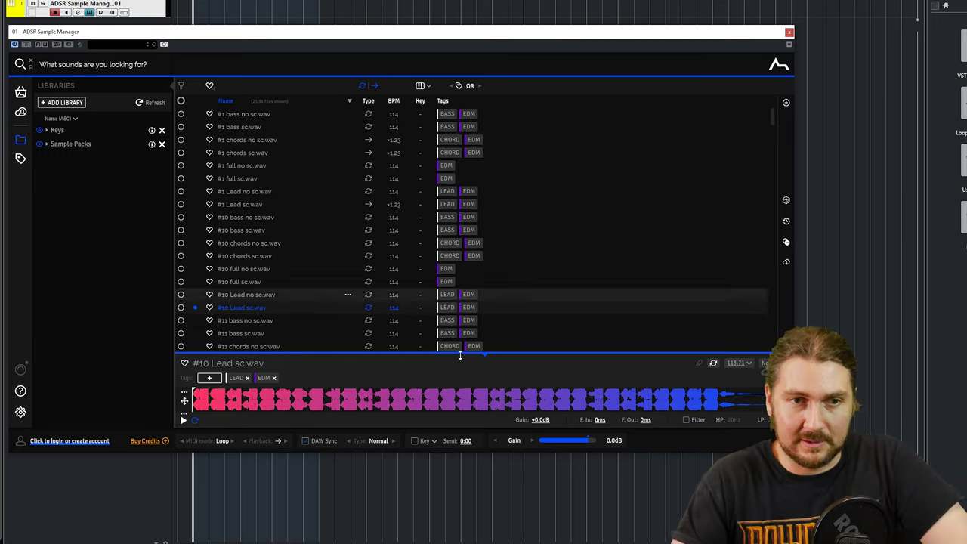
{"action": "scroll", "coordinate": [624, 235], "scroll_direction": "down", "scroll_amount": 7}
{"action": "scroll", "coordinate": [680, 189], "scroll_direction": "down", "scroll_amount": 10}
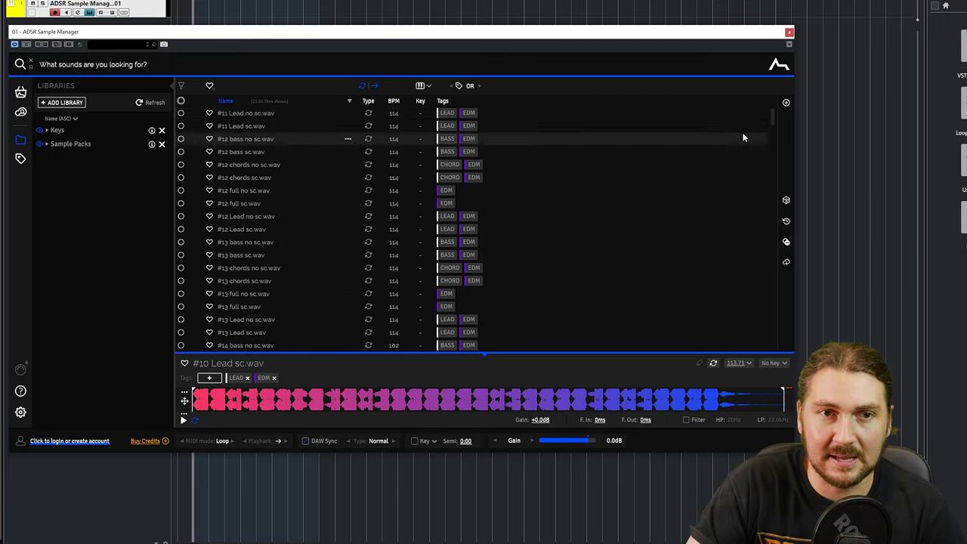
{"action": "scroll", "coordinate": [776, 184], "scroll_direction": "down", "scroll_amount": 15}
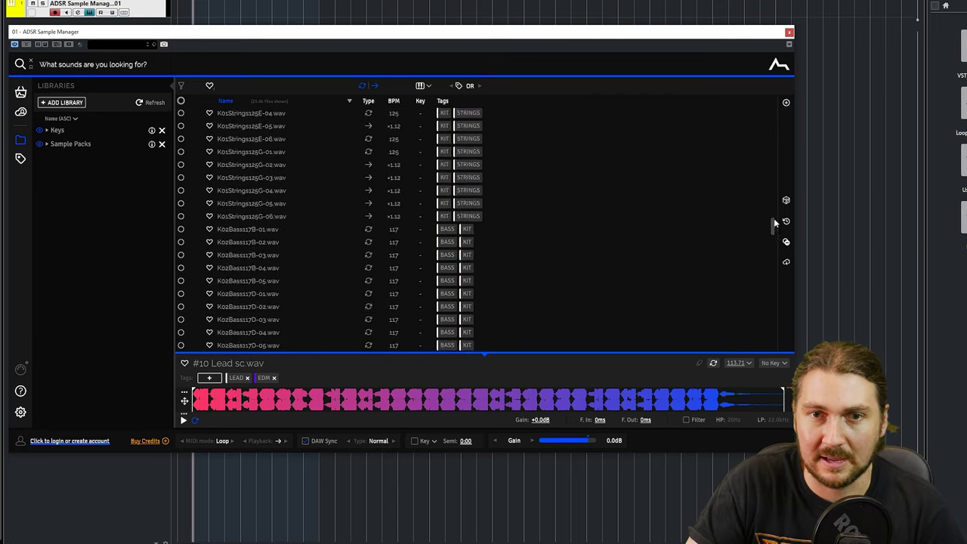
{"action": "scroll", "coordinate": [759, 241], "scroll_direction": "down", "scroll_amount": 15}
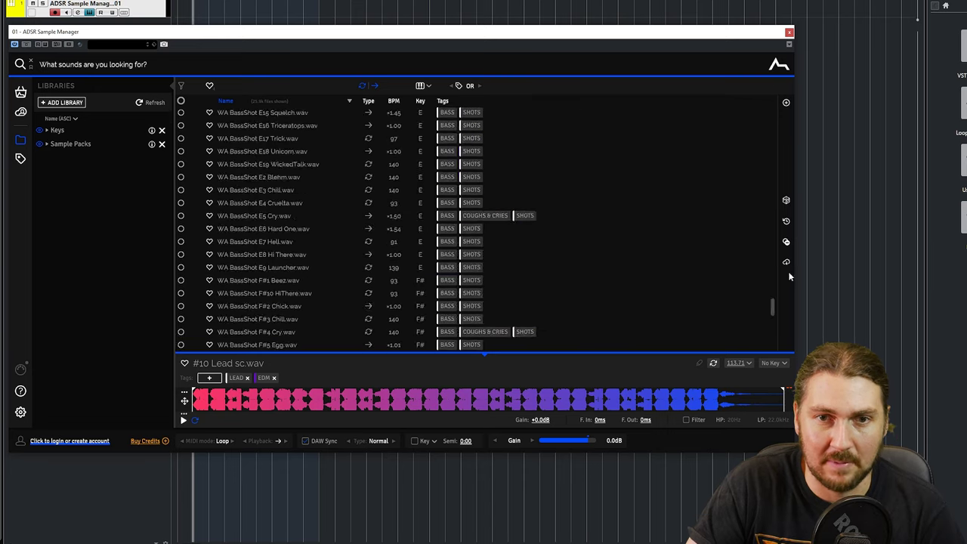
{"action": "mouse_move", "coordinate": [772, 262]}
{"action": "left_mouse_down"}
{"action": "mouse_move", "coordinate": [769, 108]}
{"action": "mouse_move", "coordinate": [773, 248]}
{"action": "left_mouse_up"}
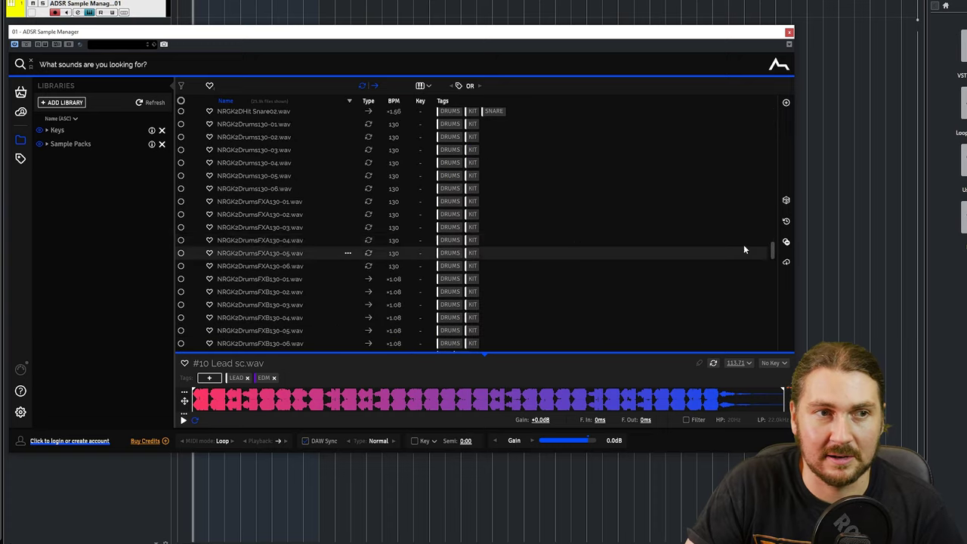
{"action": "left_click", "coordinate": [71, 142]}
Step: Filter to WAProd_Free_Christmas_Pack and inspect its WAV MIDI Presets and template subfolders
{"action": "left_click", "coordinate": [47, 144]}
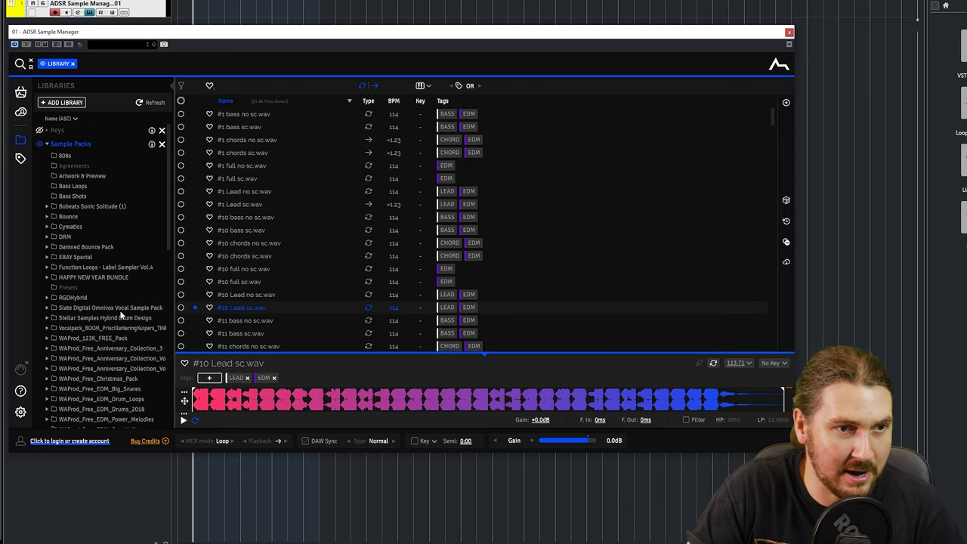
{"action": "scroll", "coordinate": [121, 314], "scroll_direction": "down", "scroll_amount": 3}
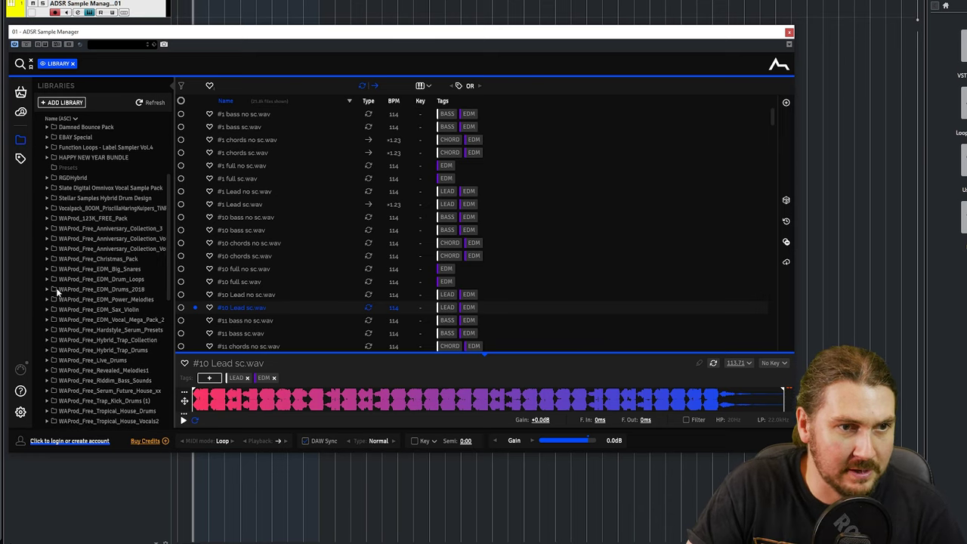
{"action": "left_click", "coordinate": [55, 258]}
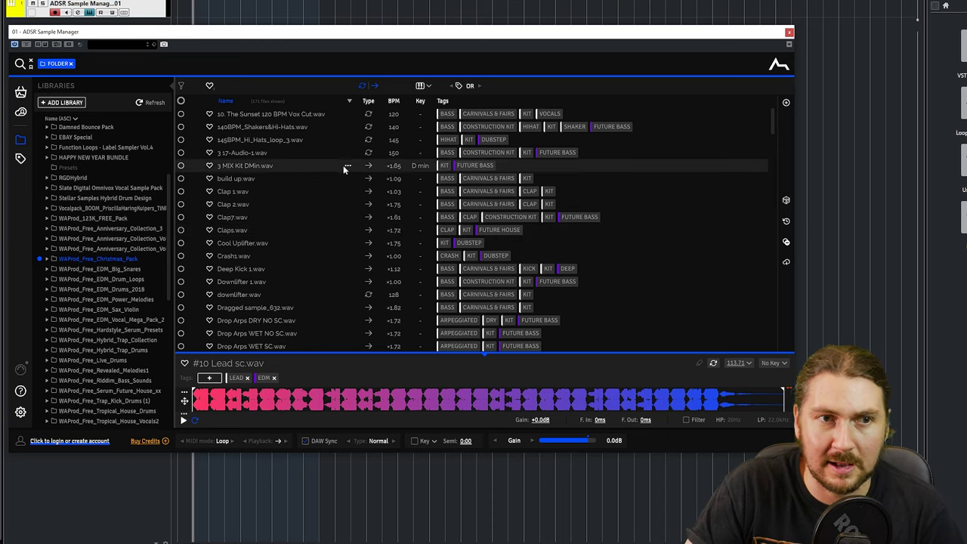
{"action": "scroll", "coordinate": [345, 175], "scroll_direction": "down", "scroll_amount": 20}
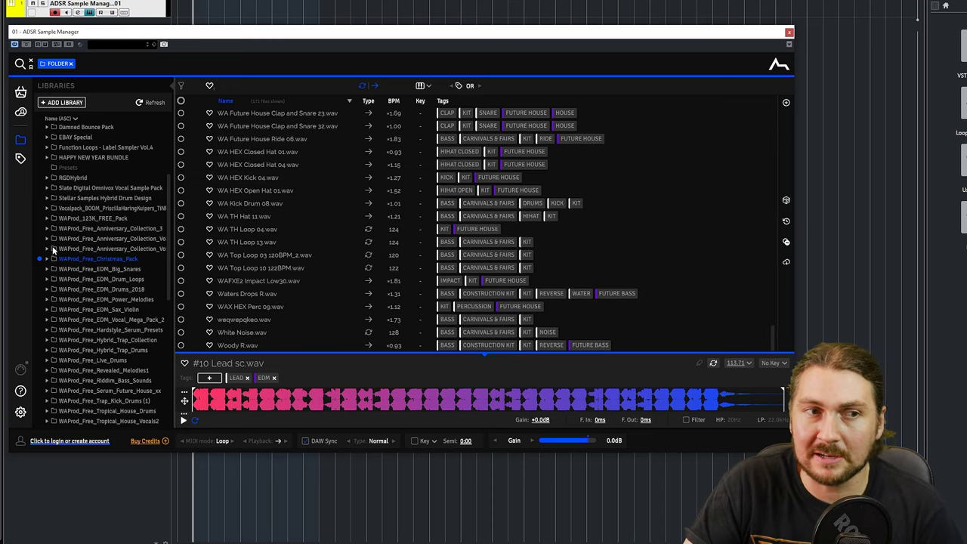
{"action": "left_click", "coordinate": [46, 259]}
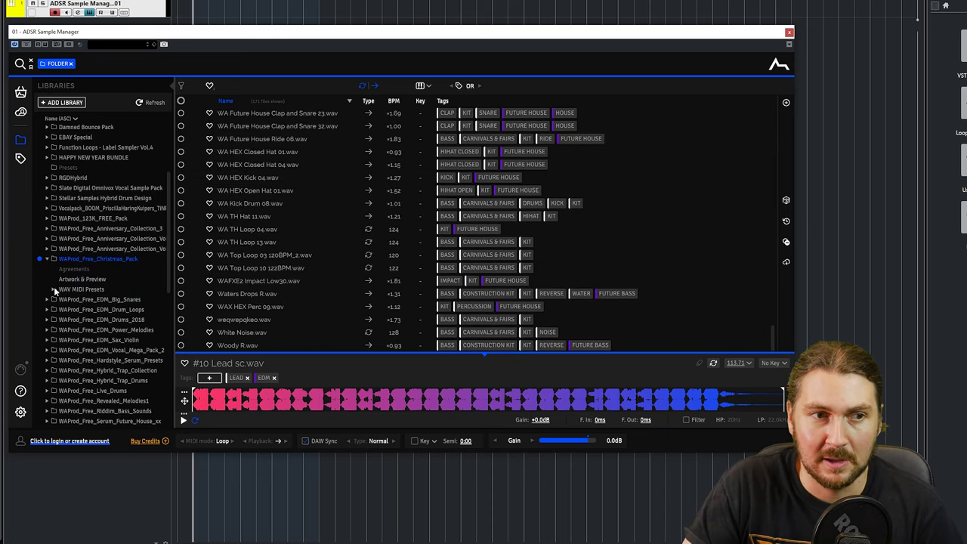
{"action": "left_click", "coordinate": [53, 290]}
{"action": "left_click", "coordinate": [60, 311]}
{"action": "left_click", "coordinate": [59, 300]}
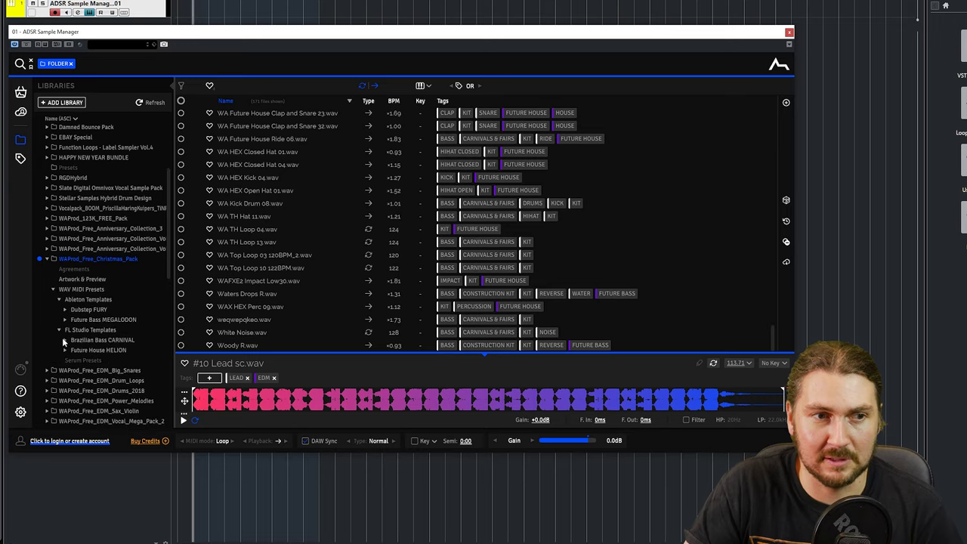
{"action": "left_click", "coordinate": [61, 331]}
{"action": "left_click", "coordinate": [53, 290]}
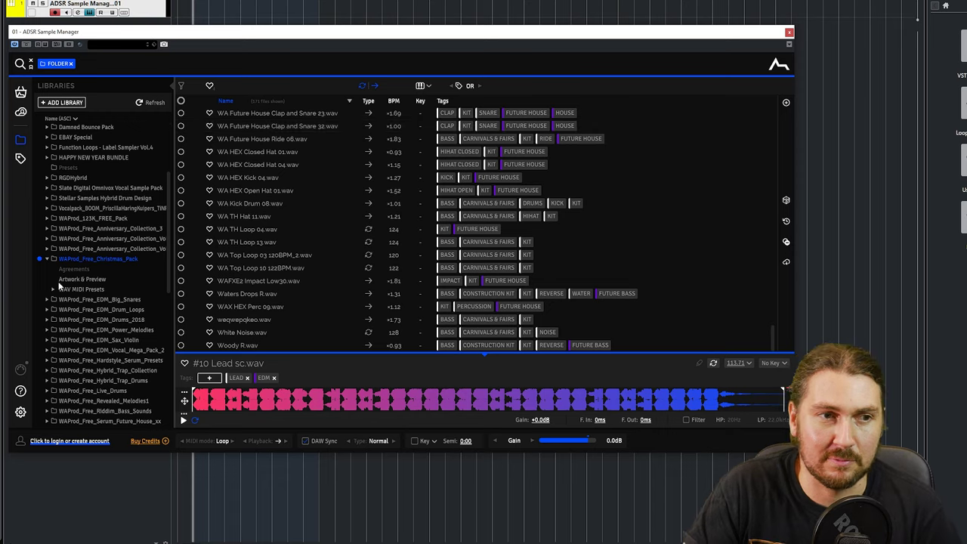
{"action": "left_click", "coordinate": [48, 260]}
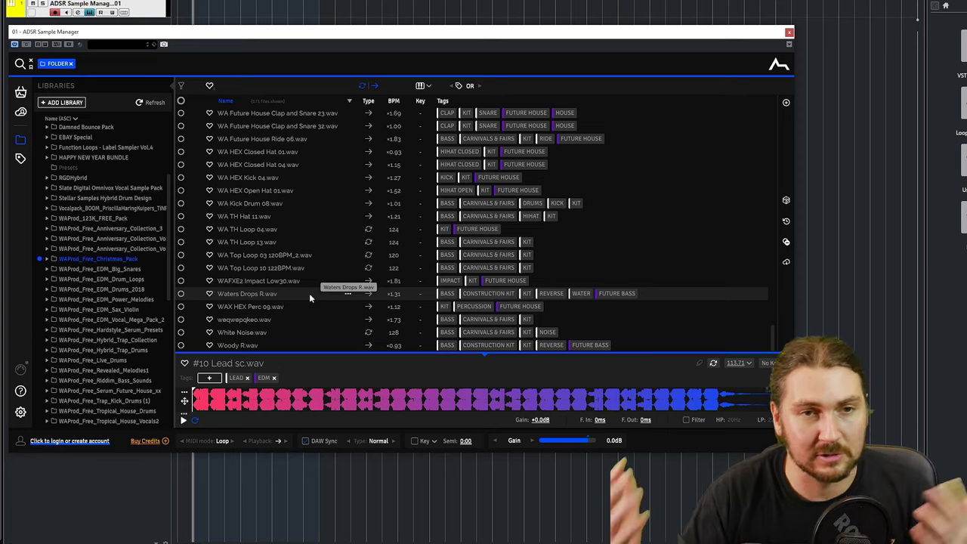
{"action": "scroll", "coordinate": [309, 293], "scroll_direction": "up", "scroll_amount": 20}
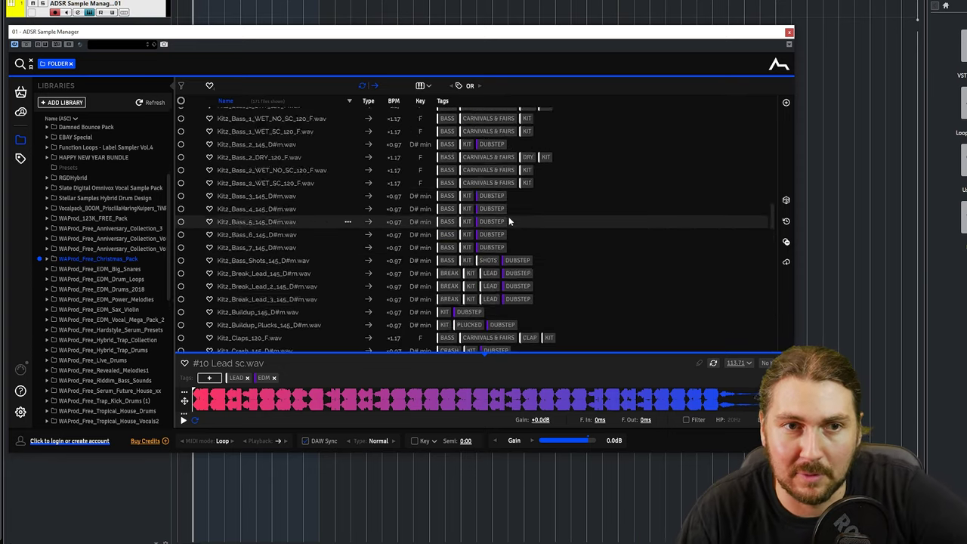
Step: Preview Drop Bass DRY NO SC.wav, hide the Libraries sidebar and stop playback
{"action": "left_click", "coordinate": [426, 110]}
{"action": "scroll", "coordinate": [514, 136], "scroll_direction": "up", "scroll_amount": 7}
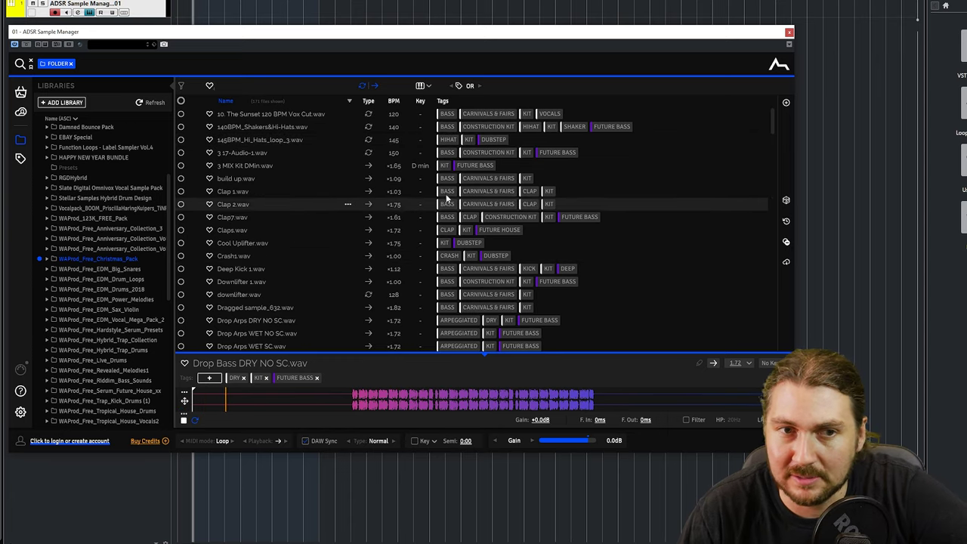
{"action": "left_click", "coordinate": [184, 421]}
{"action": "left_click", "coordinate": [42, 420]}
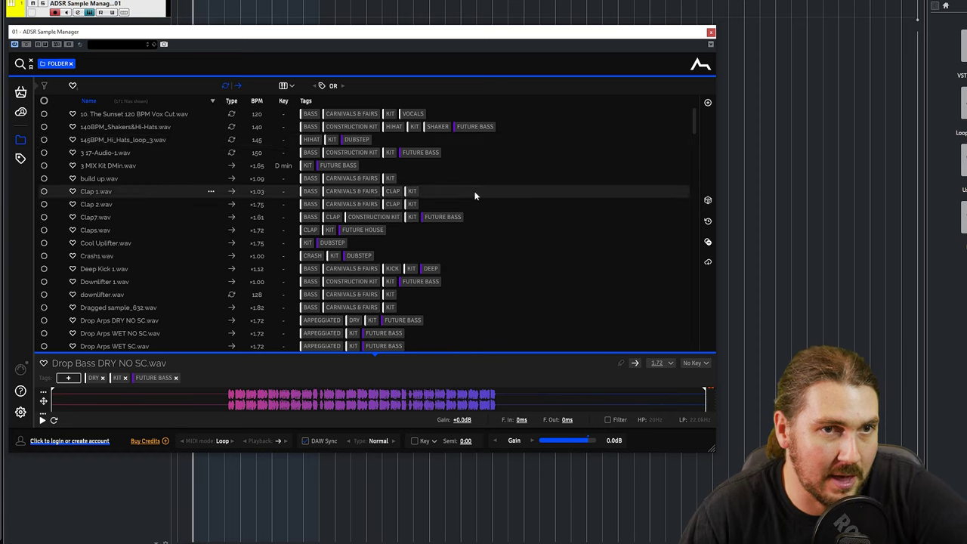
{"action": "scroll", "coordinate": [444, 187], "scroll_direction": "down", "scroll_amount": 15}
{"action": "scroll", "coordinate": [156, 234], "scroll_direction": "down", "scroll_amount": 20}
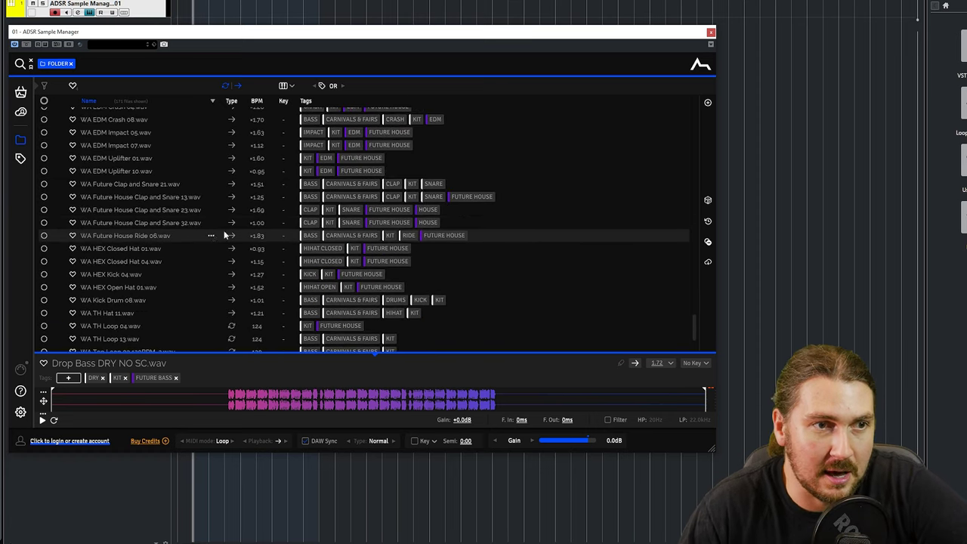
{"action": "scroll", "coordinate": [225, 275], "scroll_direction": "up", "scroll_amount": 20}
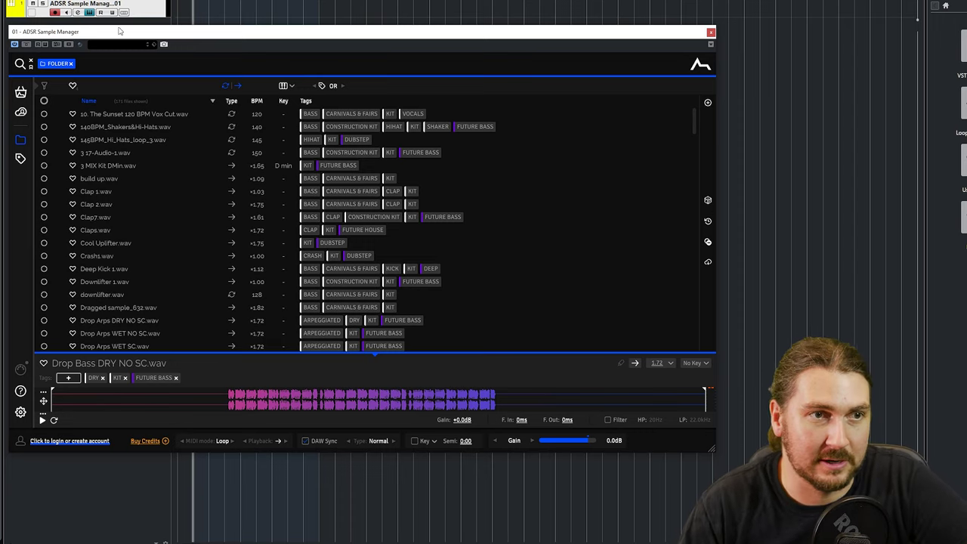
Step: Add a 'kick' tag filter via the search field
{"action": "left_click", "coordinate": [96, 61]}
{"action": "type", "text": "kick"}
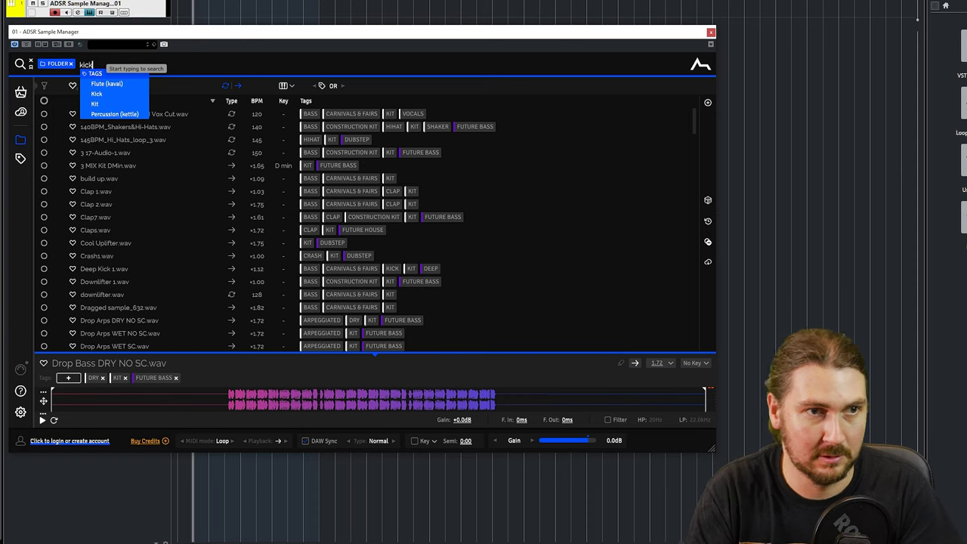
{"action": "key", "text": "Return"}
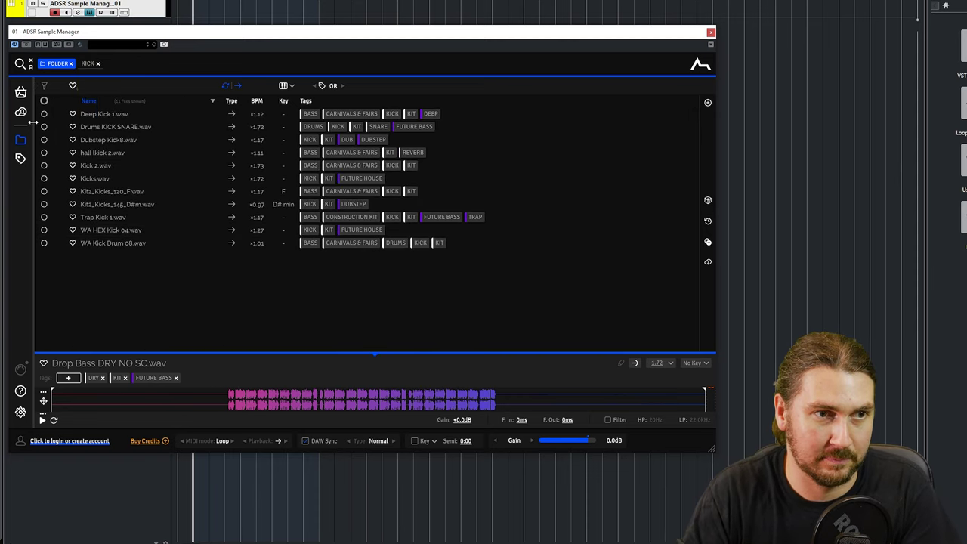
Step: Reopen the Libraries panel, select Sample Packs, and remove the KICK tag filter
{"action": "left_click_drag", "start_coordinate": [32, 123], "coordinate": [80, 123]}
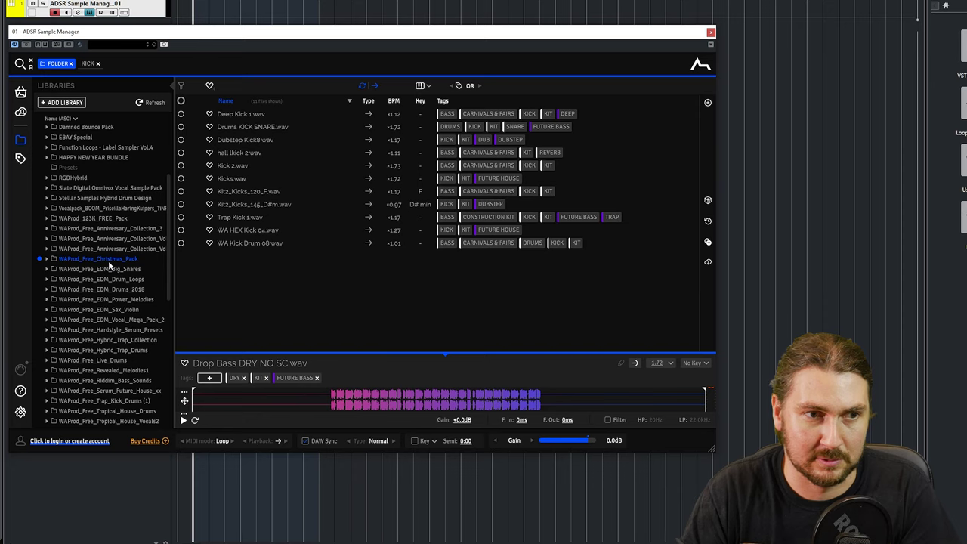
{"action": "scroll", "coordinate": [98, 177], "scroll_direction": "up", "scroll_amount": 4}
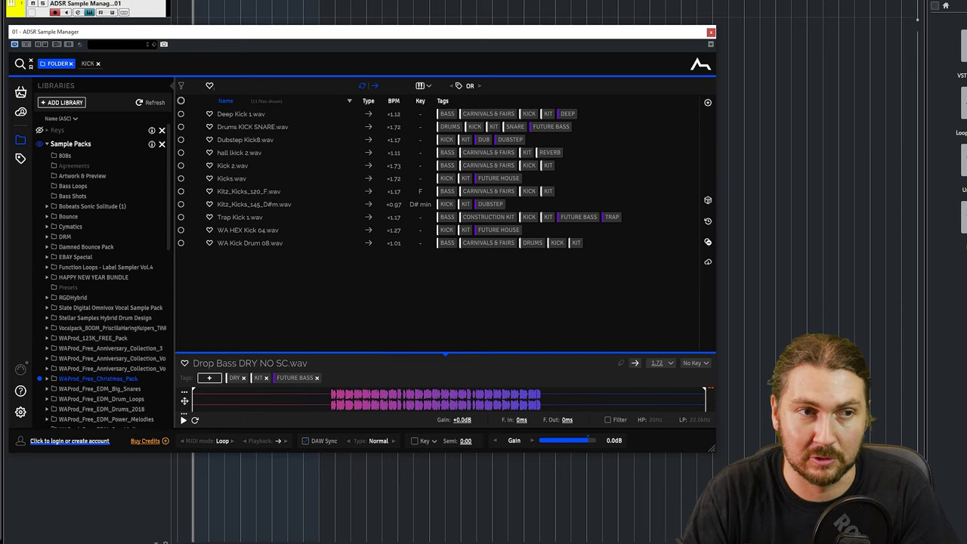
{"action": "left_click", "coordinate": [124, 145]}
{"action": "scroll", "coordinate": [378, 181], "scroll_direction": "down", "scroll_amount": 5}
{"action": "scroll", "coordinate": [400, 193], "scroll_direction": "up", "scroll_amount": 5}
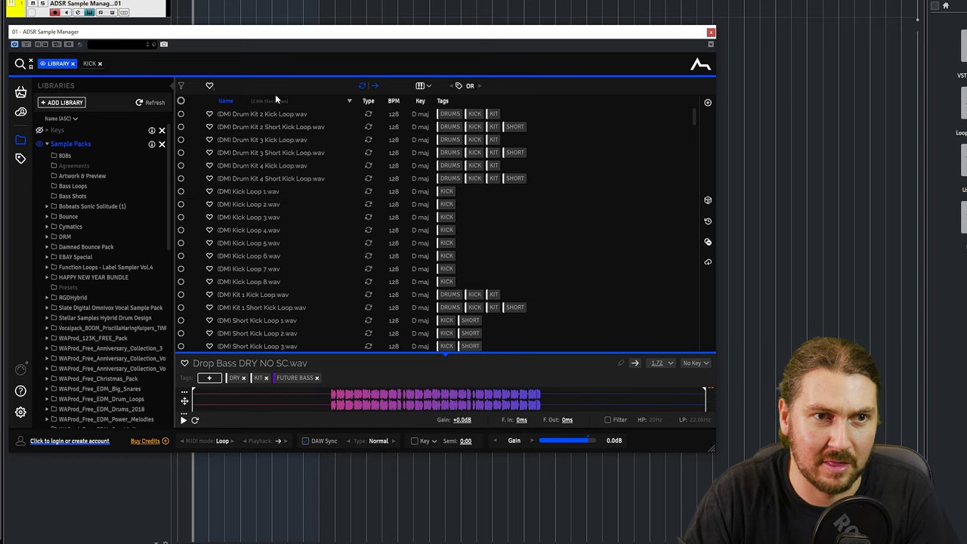
{"action": "mouse_move", "coordinate": [697, 111]}
{"action": "left_mouse_down"}
{"action": "mouse_move", "coordinate": [697, 340]}
{"action": "mouse_move", "coordinate": [696, 114]}
{"action": "left_mouse_up"}
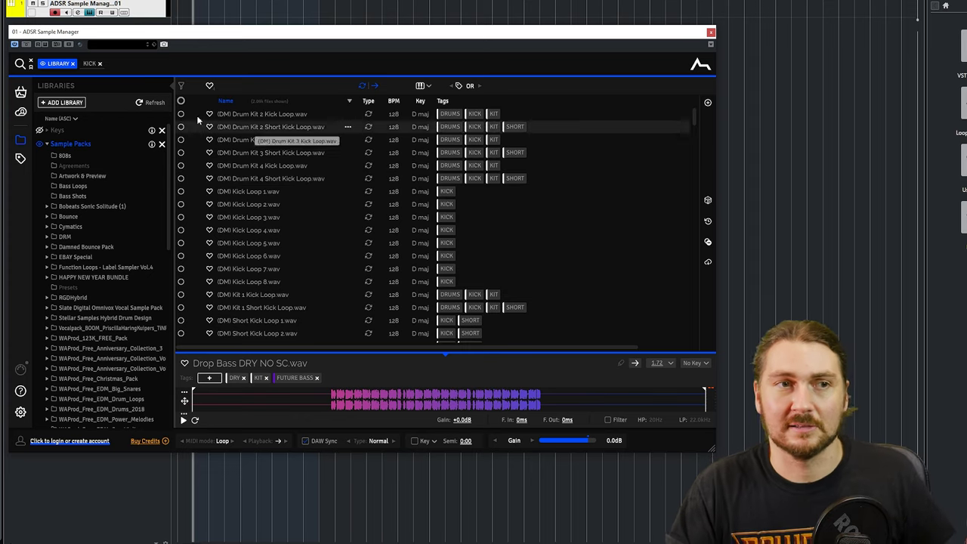
{"action": "left_click", "coordinate": [85, 64]}
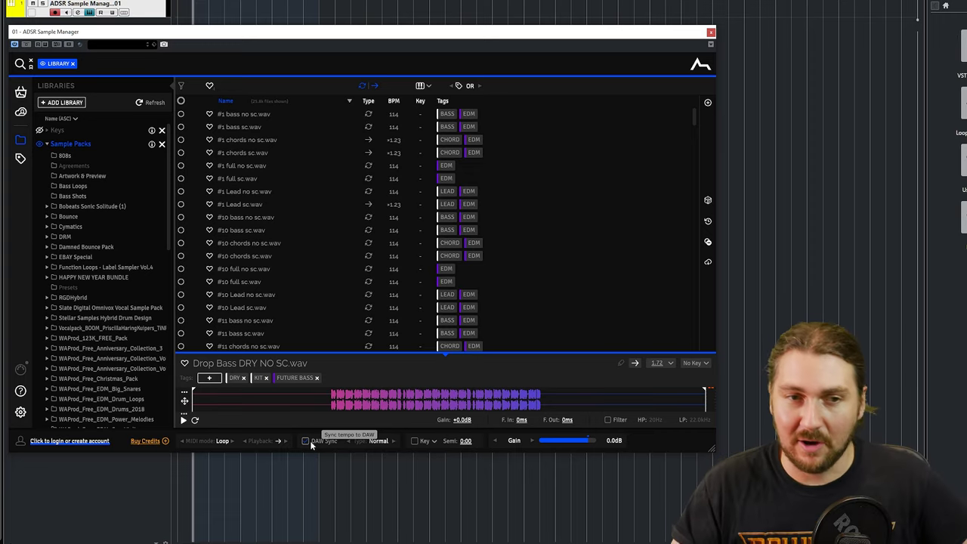
Step: Turn on DAW Sync and pick a target key for previews
{"action": "left_click", "coordinate": [309, 442]}
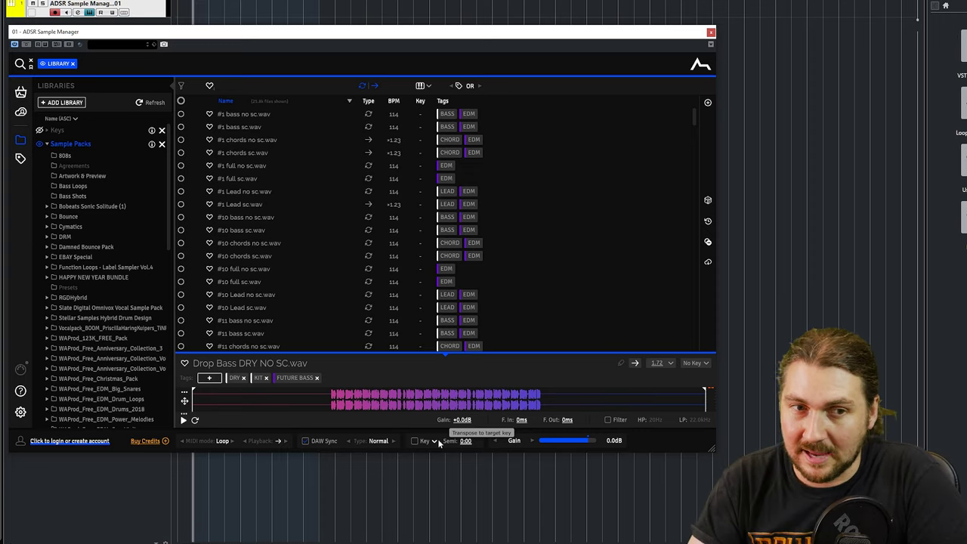
{"action": "left_click", "coordinate": [433, 441]}
{"action": "left_click", "coordinate": [436, 410]}
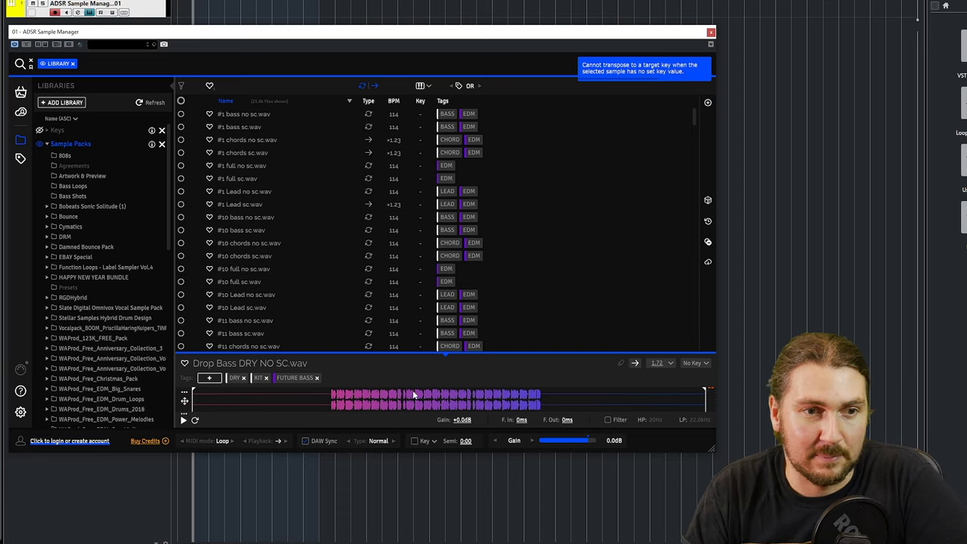
Step: Load (DM) Mean Trumpet Loop A #1.wav and set its preview key to E
{"action": "scroll", "coordinate": [341, 278], "scroll_direction": "down", "scroll_amount": 15}
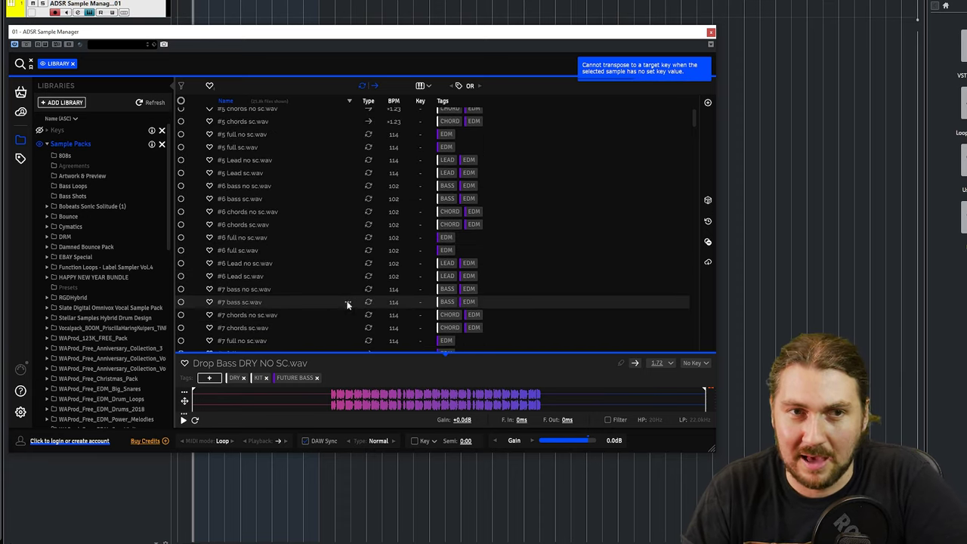
{"action": "scroll", "coordinate": [411, 203], "scroll_direction": "down", "scroll_amount": 5}
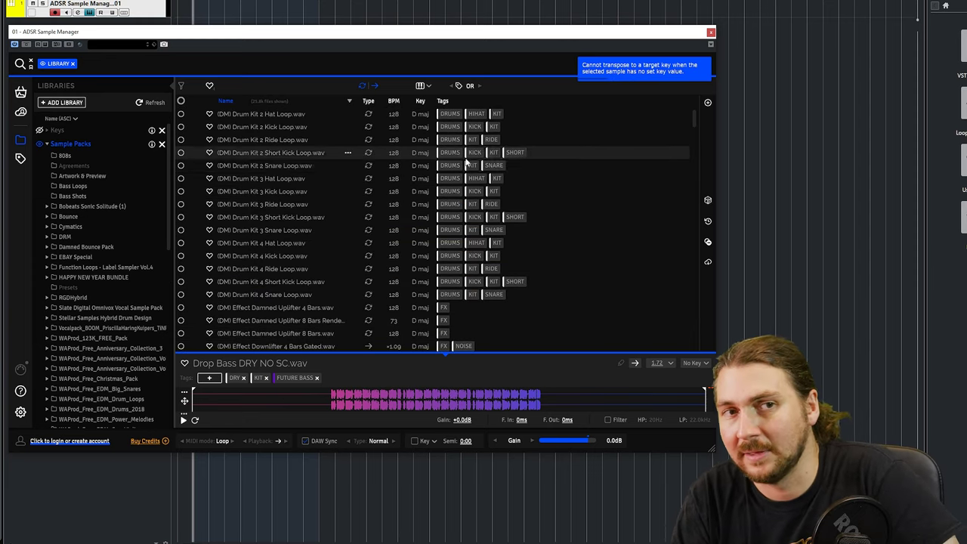
{"action": "scroll", "coordinate": [406, 195], "scroll_direction": "down", "scroll_amount": 3}
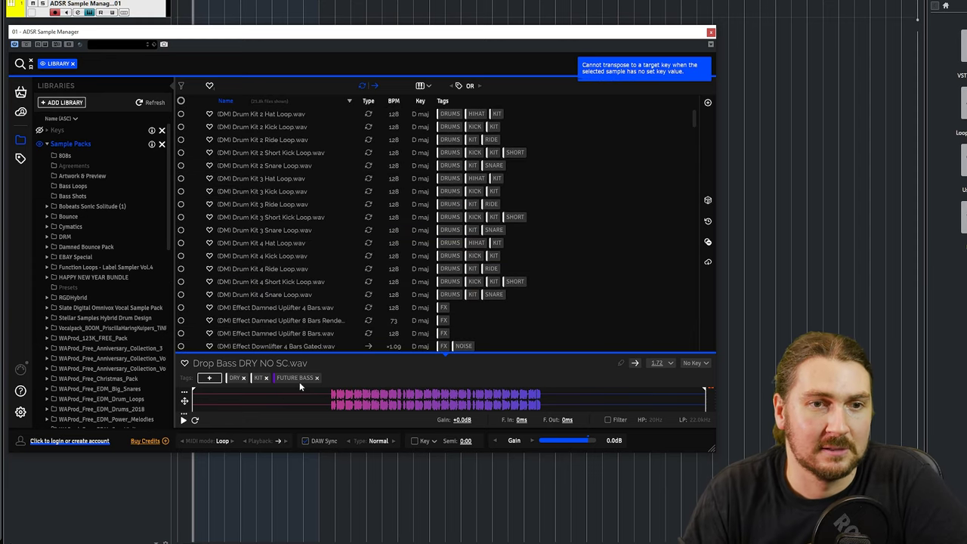
{"action": "scroll", "coordinate": [312, 289], "scroll_direction": "down", "scroll_amount": 5}
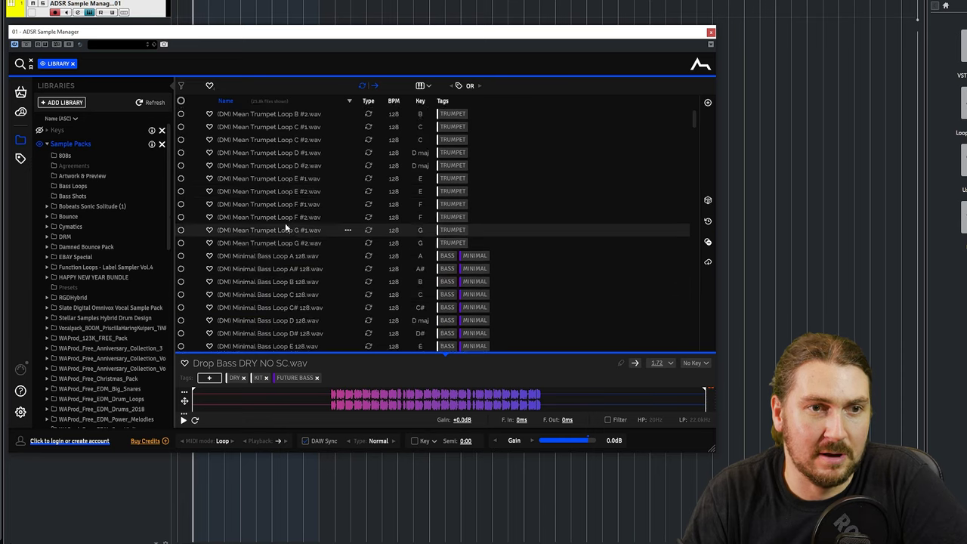
{"action": "left_click", "coordinate": [280, 203]}
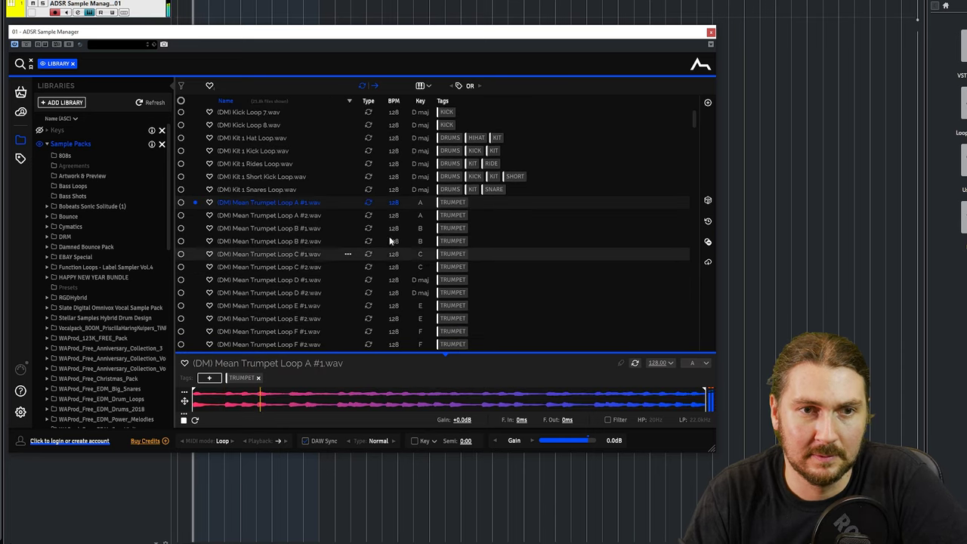
{"action": "left_click", "coordinate": [423, 440]}
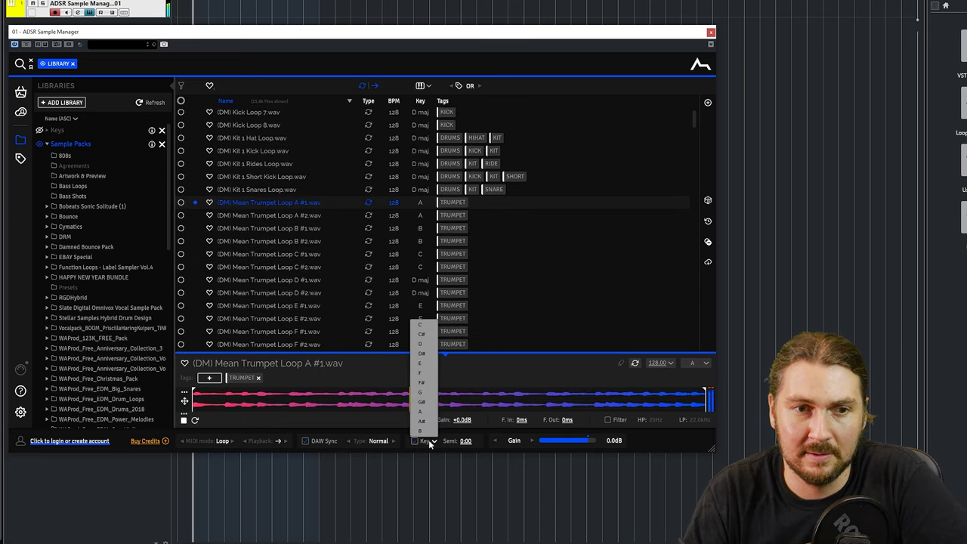
{"action": "left_click", "coordinate": [421, 366]}
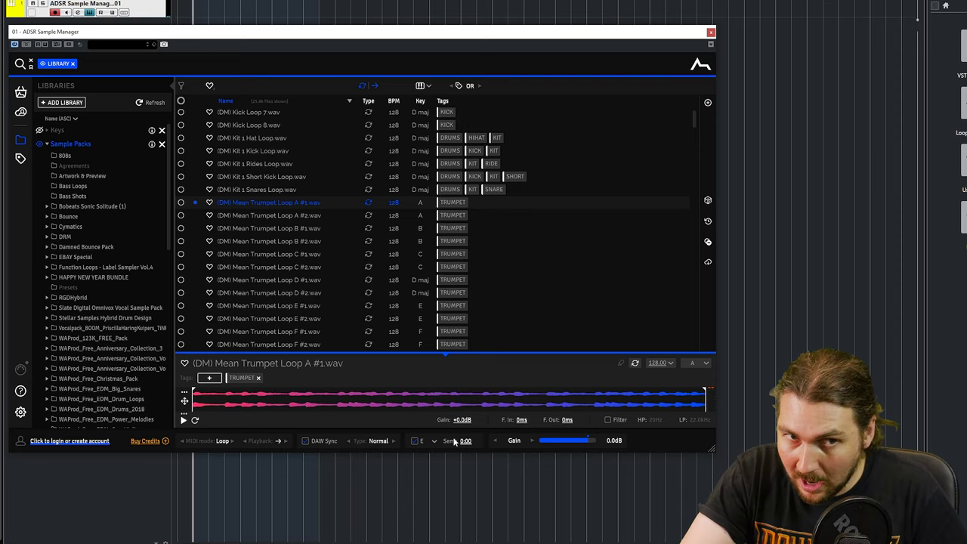
Step: Loop-play (DM) Kick Loop 6.wav, cycling sync type Drums, Smooth, then Normal, and stop
{"action": "scroll", "coordinate": [400, 325], "scroll_direction": "up", "scroll_amount": 4}
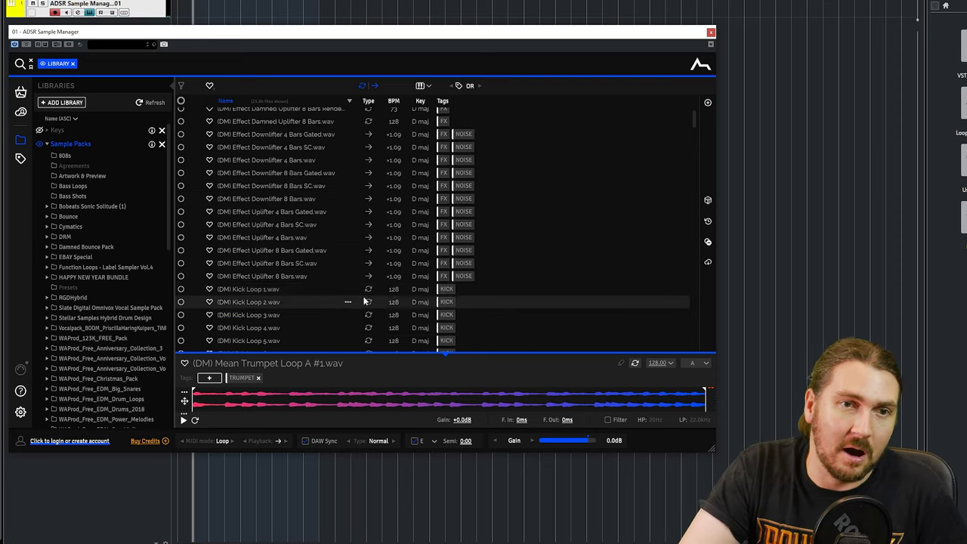
{"action": "scroll", "coordinate": [299, 290], "scroll_direction": "down", "scroll_amount": 1}
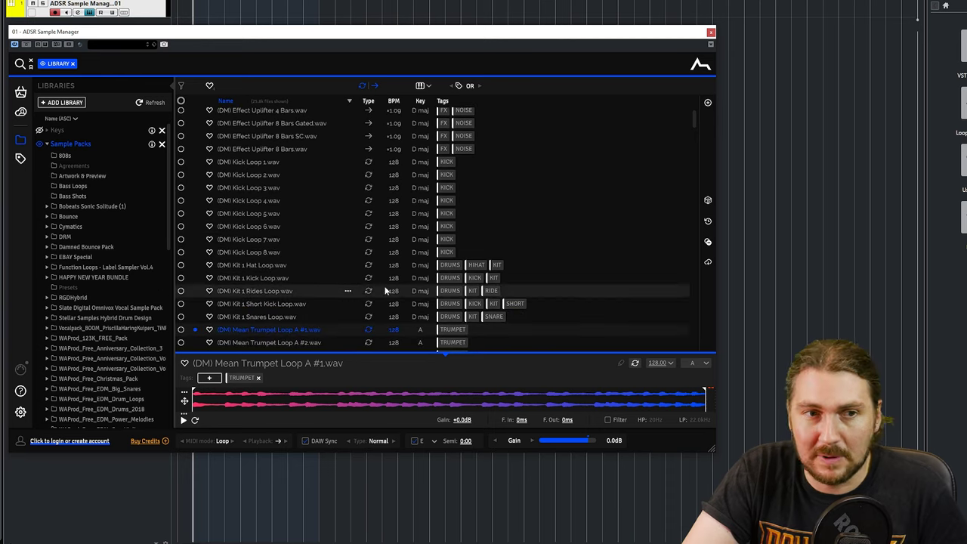
{"action": "left_click", "coordinate": [274, 226]}
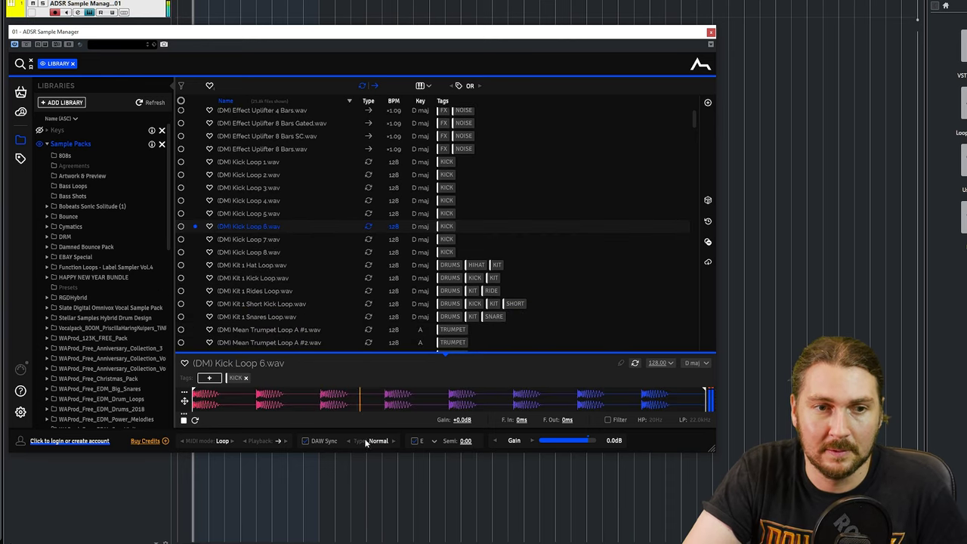
{"action": "left_click", "coordinate": [393, 442]}
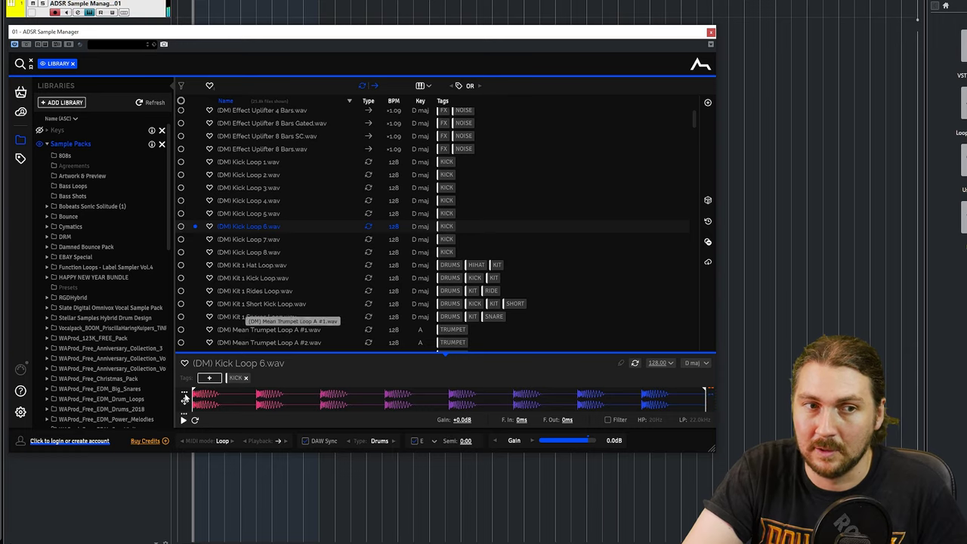
{"action": "left_click", "coordinate": [195, 420]}
{"action": "left_click", "coordinate": [242, 227]}
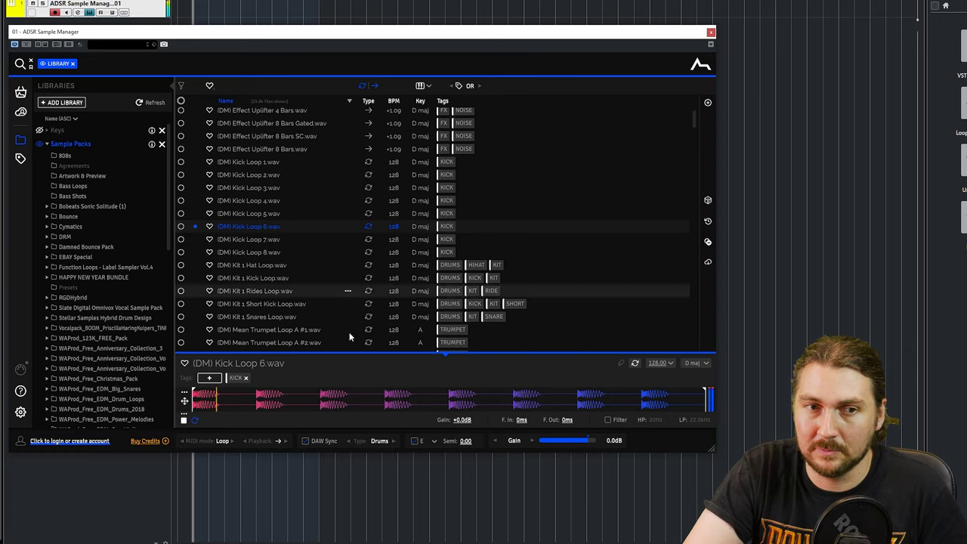
{"action": "left_click", "coordinate": [394, 442]}
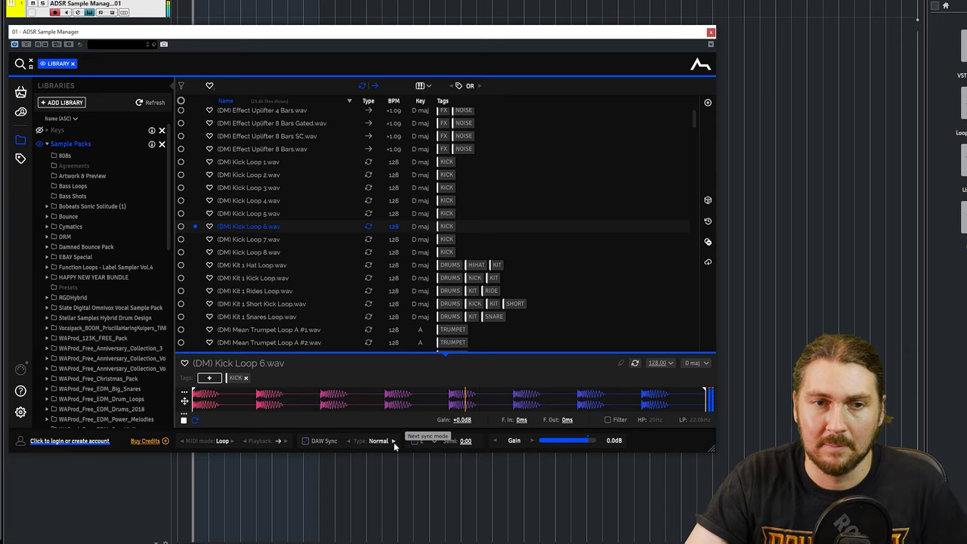
{"action": "left_click", "coordinate": [394, 442]}
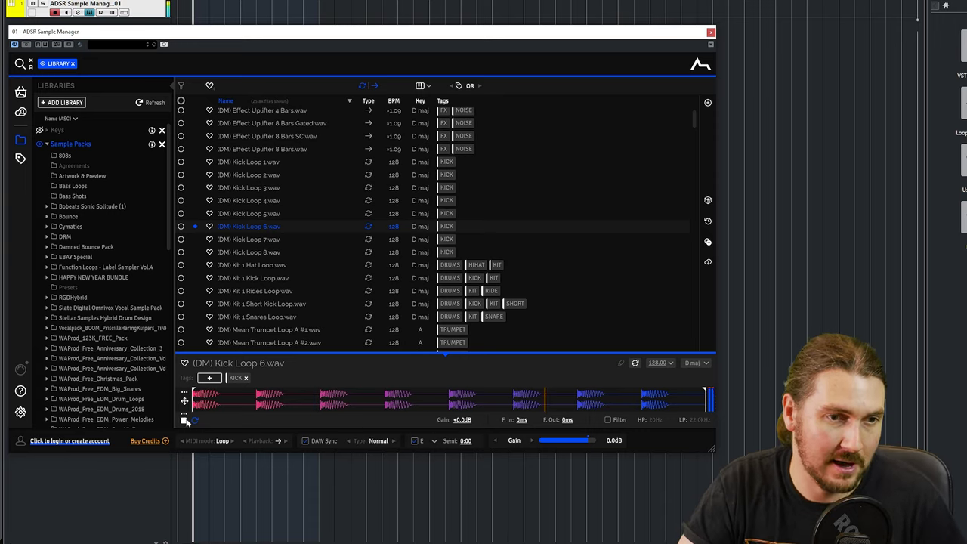
{"action": "key", "text": "space"}
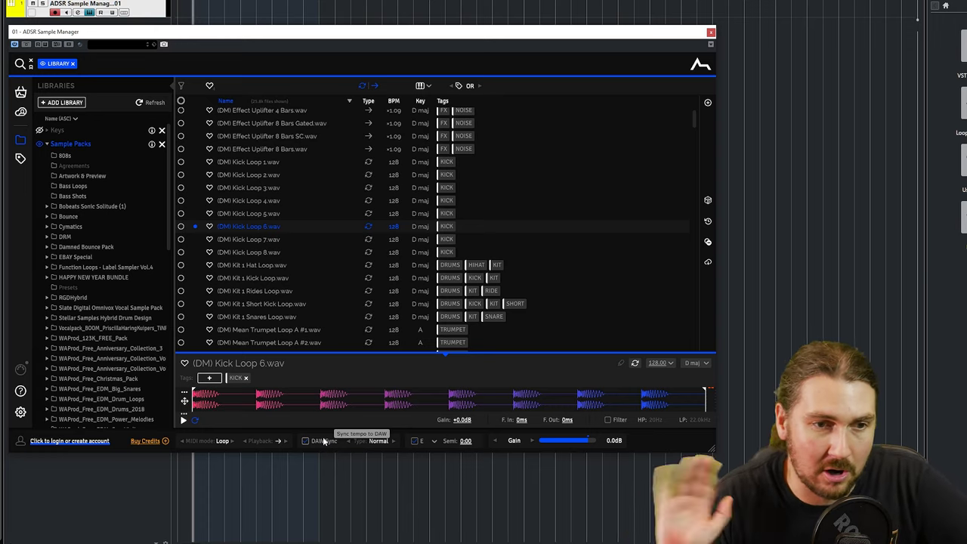
Step: Toggle DAW Sync, clear the target key, then set the preview key back to E
{"action": "left_click", "coordinate": [325, 442]}
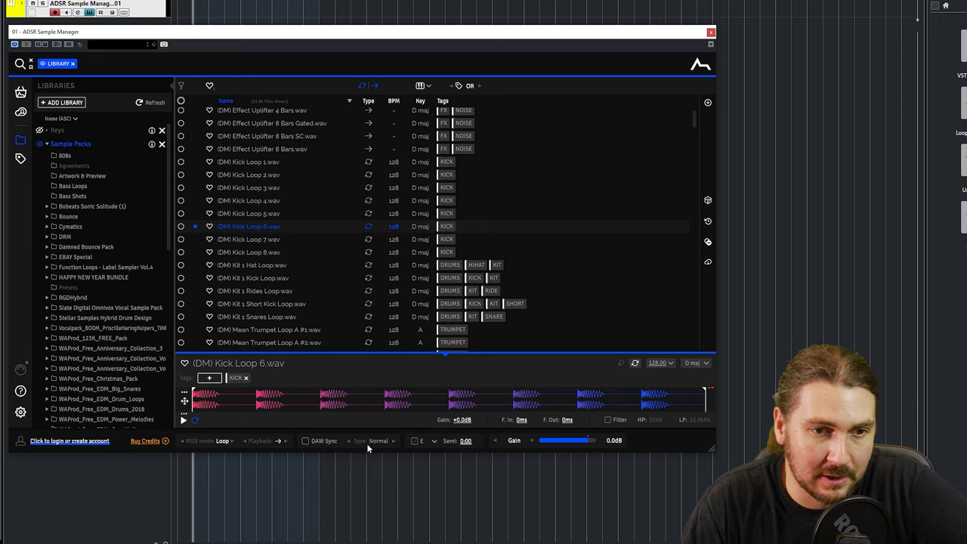
{"action": "left_click", "coordinate": [420, 441]}
{"action": "left_click", "coordinate": [414, 442]}
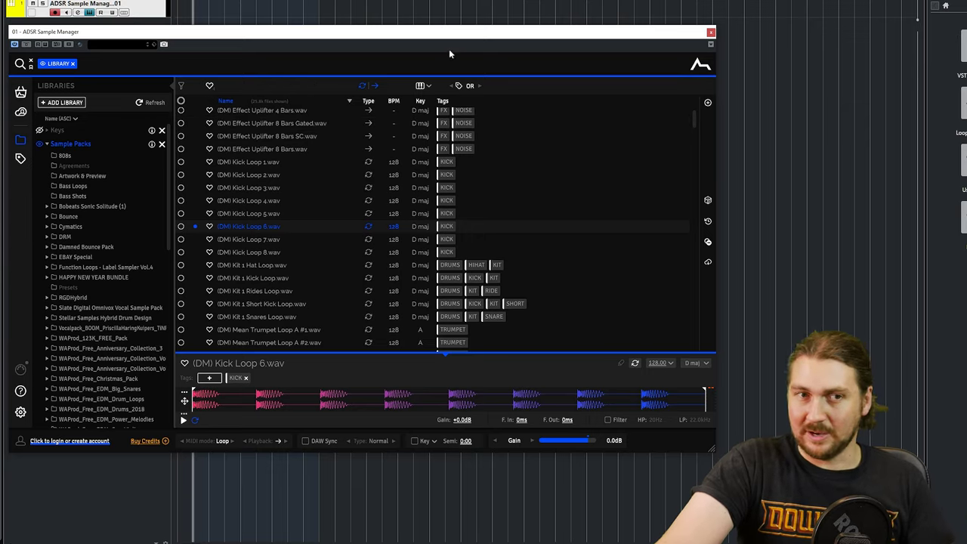
{"action": "left_click", "coordinate": [423, 441]}
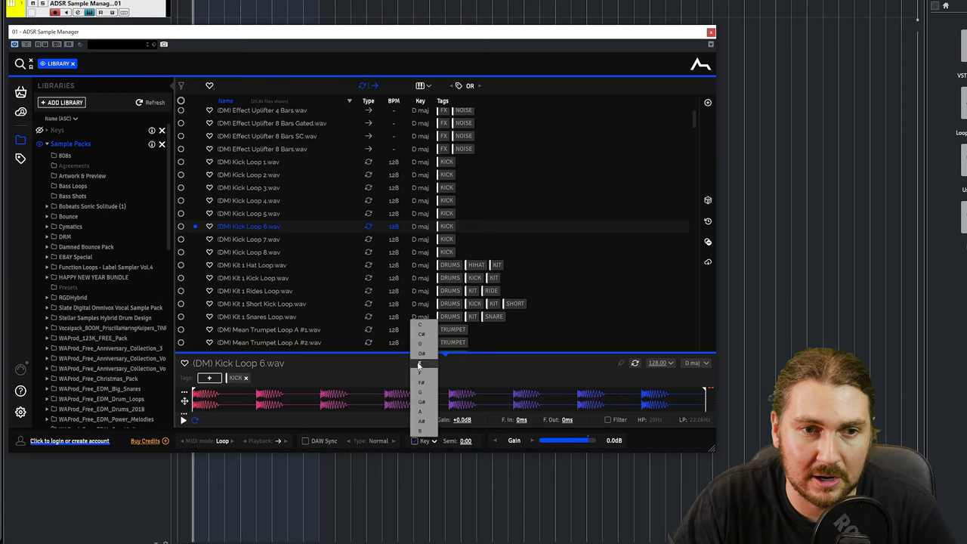
{"action": "left_click", "coordinate": [423, 365]}
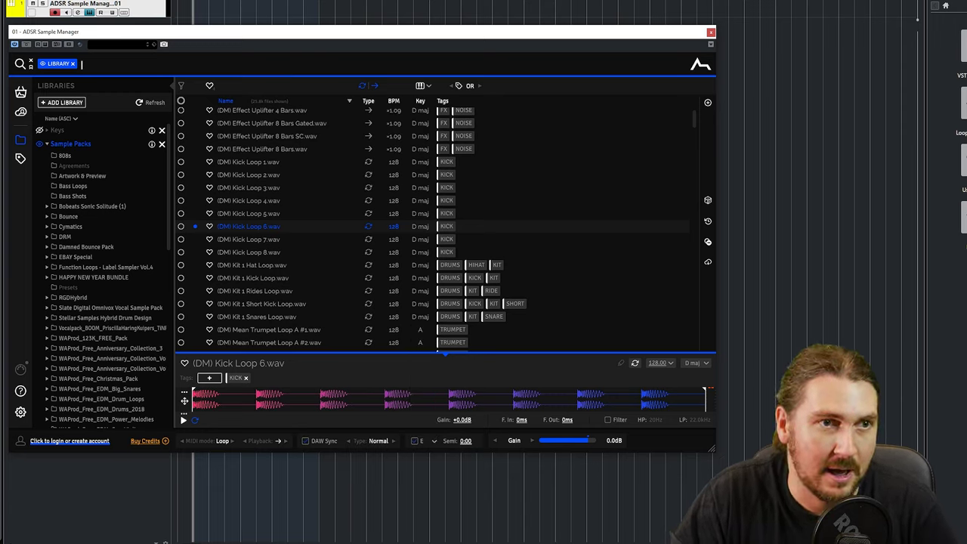
{"action": "type", "text": "kic"}
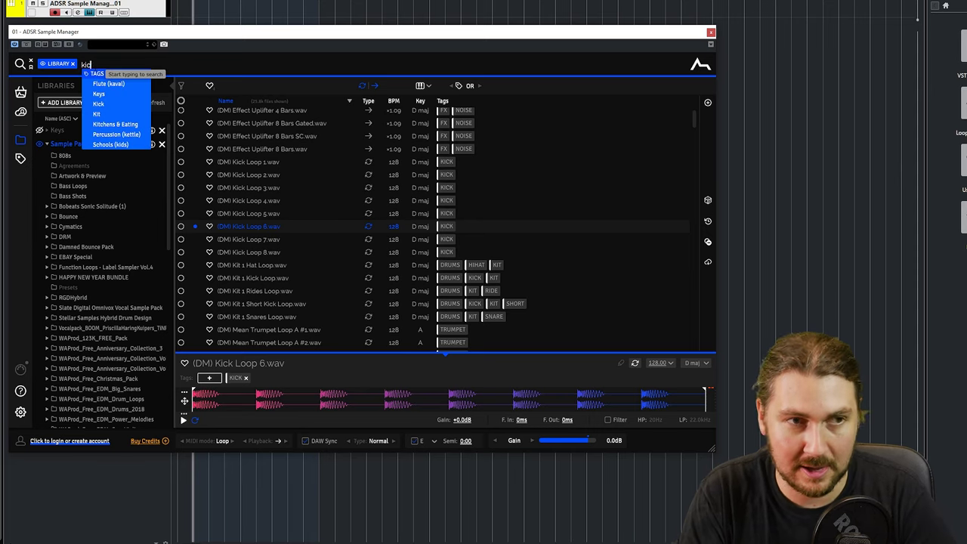
{"action": "type", "text": "k"}
{"action": "key", "text": "Return"}
{"action": "type", "text": "melb"}
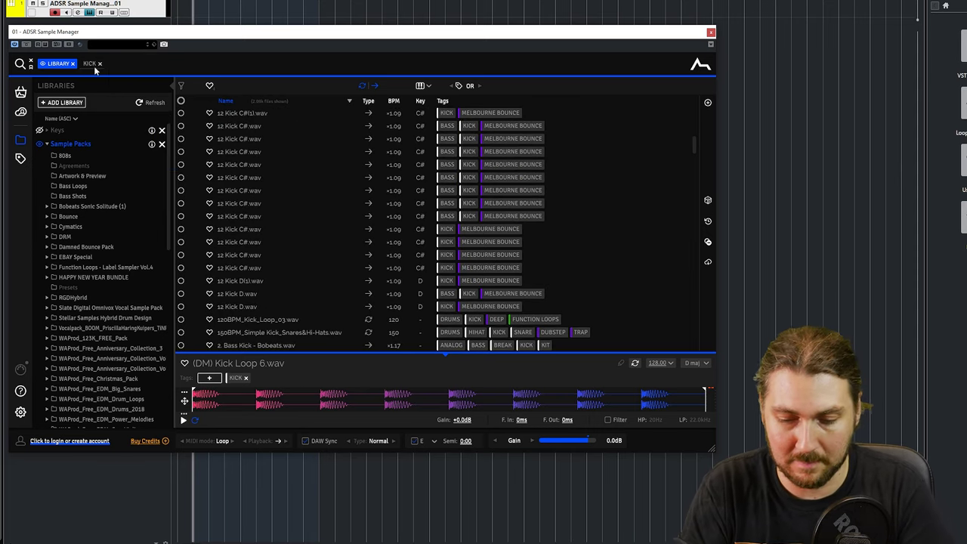
{"action": "type", "text": "ourne boun"}
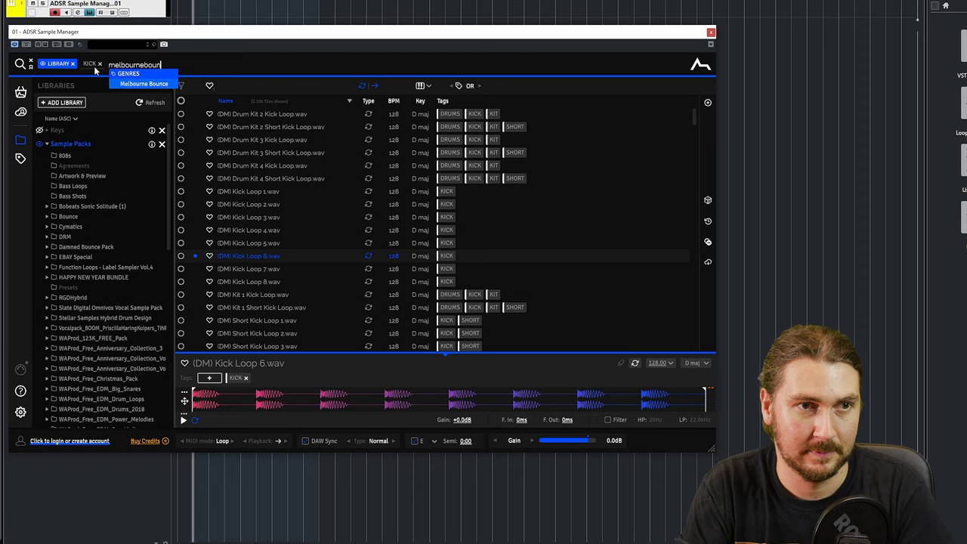
{"action": "key", "text": "Return"}
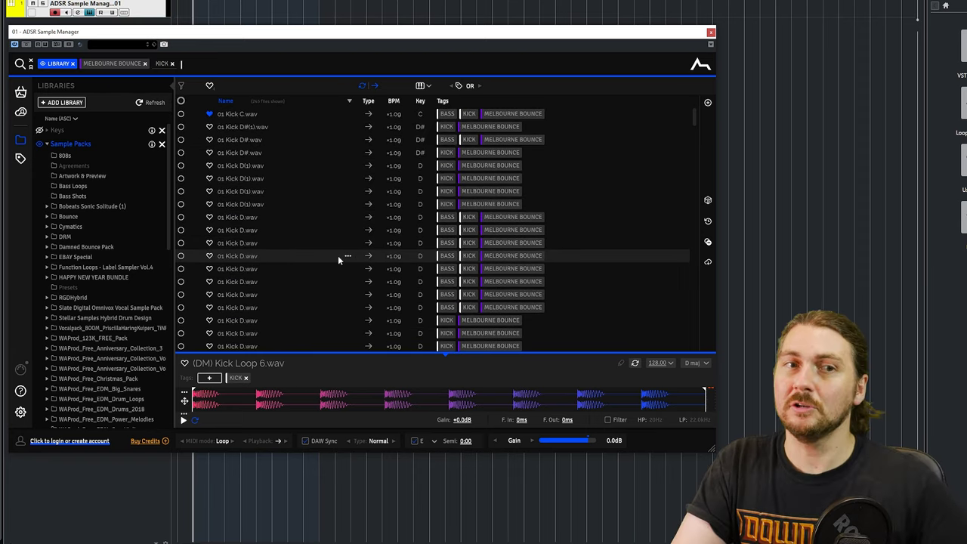
{"action": "left_click", "coordinate": [426, 88]}
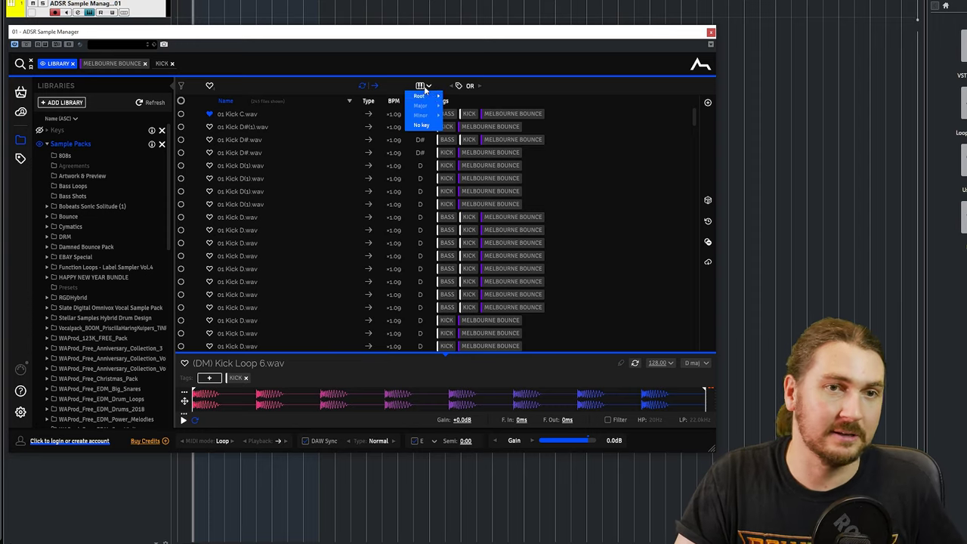
{"action": "mouse_move", "coordinate": [435, 97]}
{"action": "left_click", "coordinate": [466, 137]}
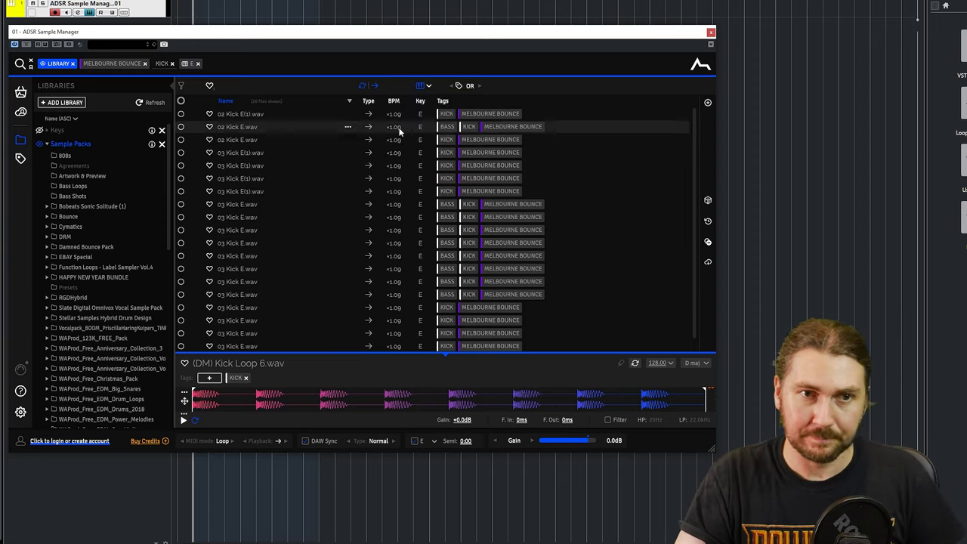
{"action": "left_click", "coordinate": [421, 88]}
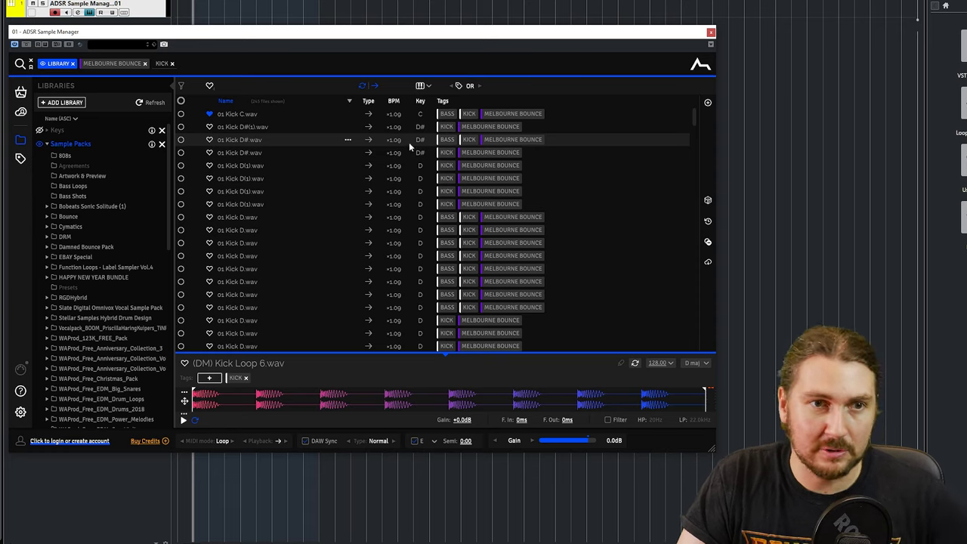
Step: Audition 01 Kick C, D# and D in key E, lowering 01 Kick D.wav gain to -9.5 dB
{"action": "left_click", "coordinate": [228, 111]}
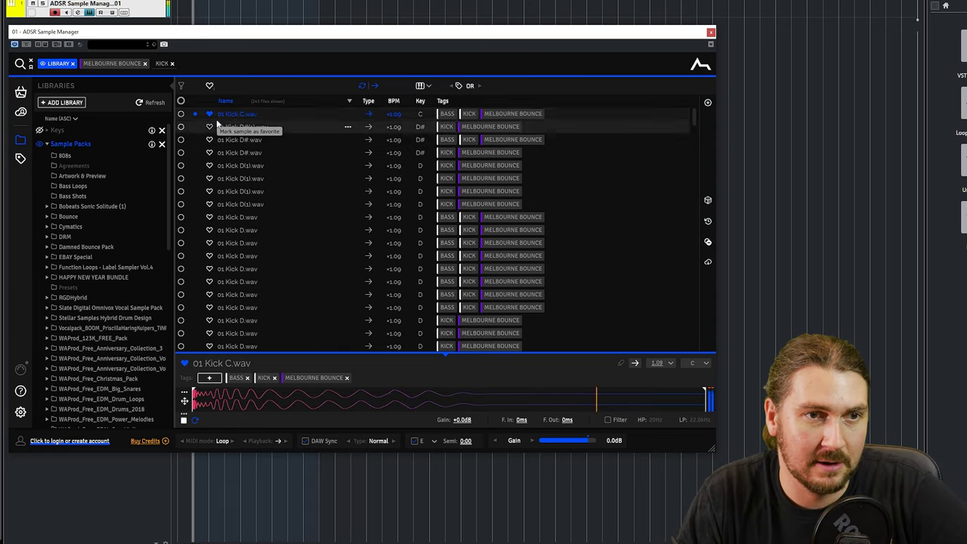
{"action": "left_click", "coordinate": [425, 440]}
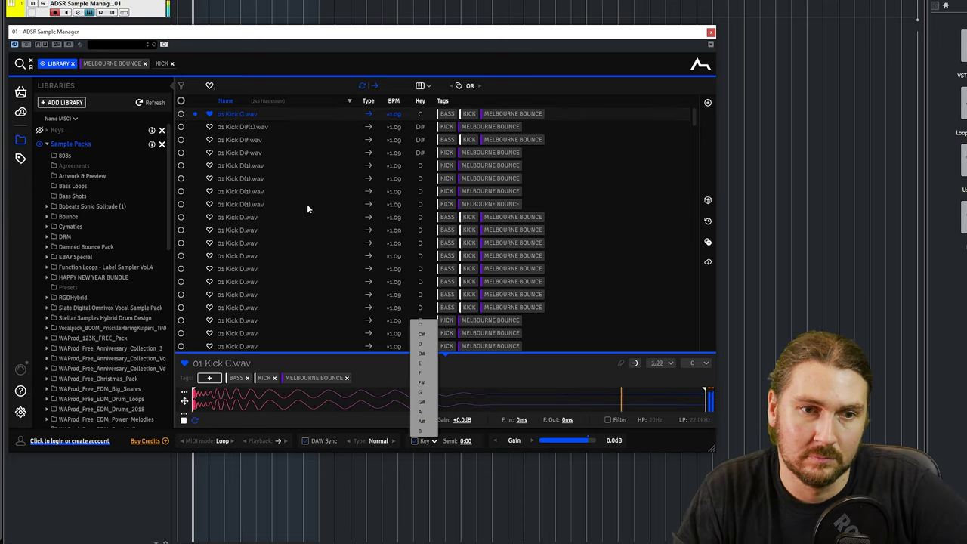
{"action": "left_click", "coordinate": [428, 365]}
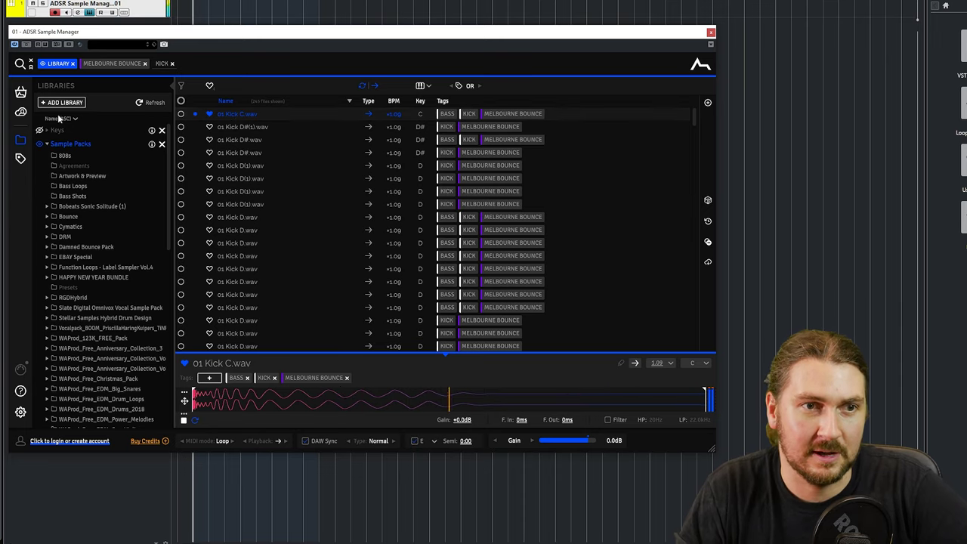
{"action": "left_click", "coordinate": [236, 126]}
{"action": "left_click", "coordinate": [224, 154]}
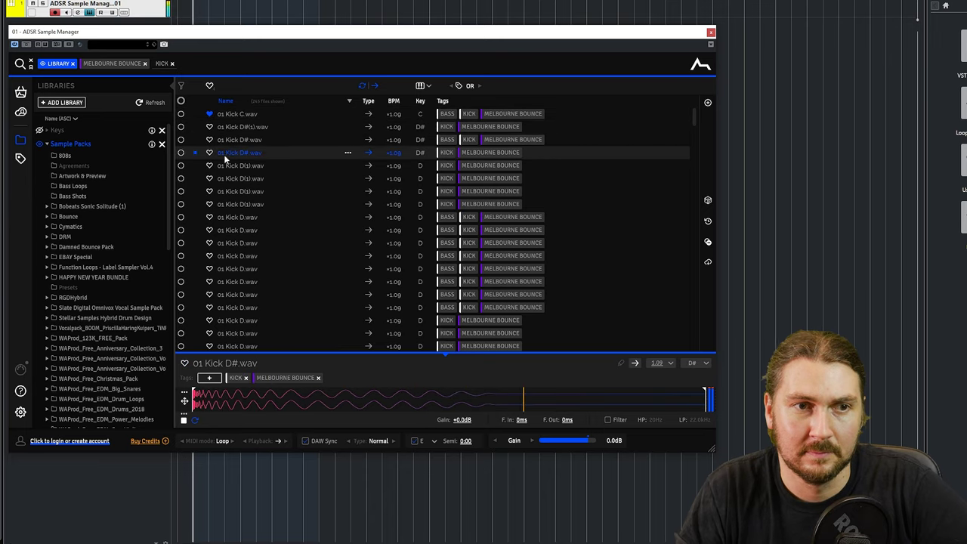
{"action": "left_click", "coordinate": [227, 242]}
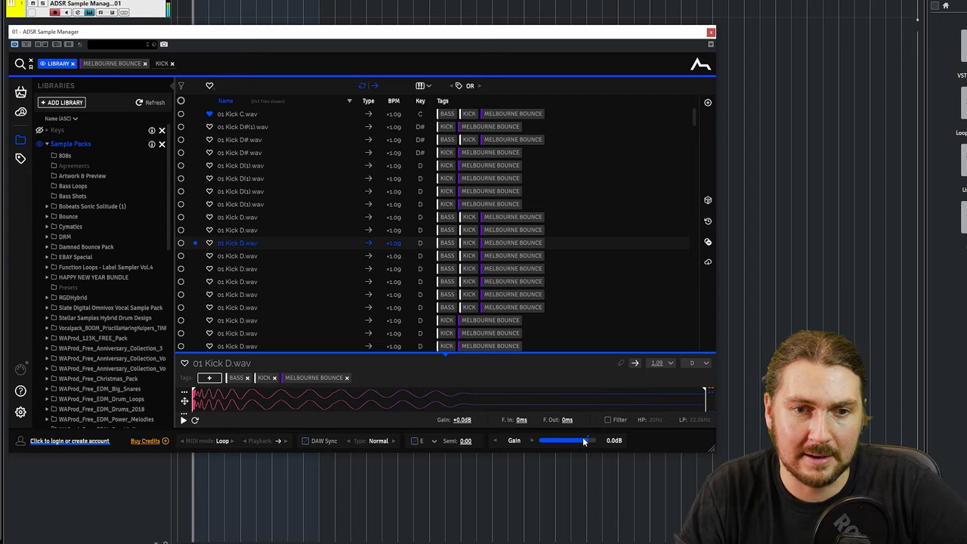
{"action": "scroll", "coordinate": [582, 447], "scroll_direction": "down", "scroll_amount": 2}
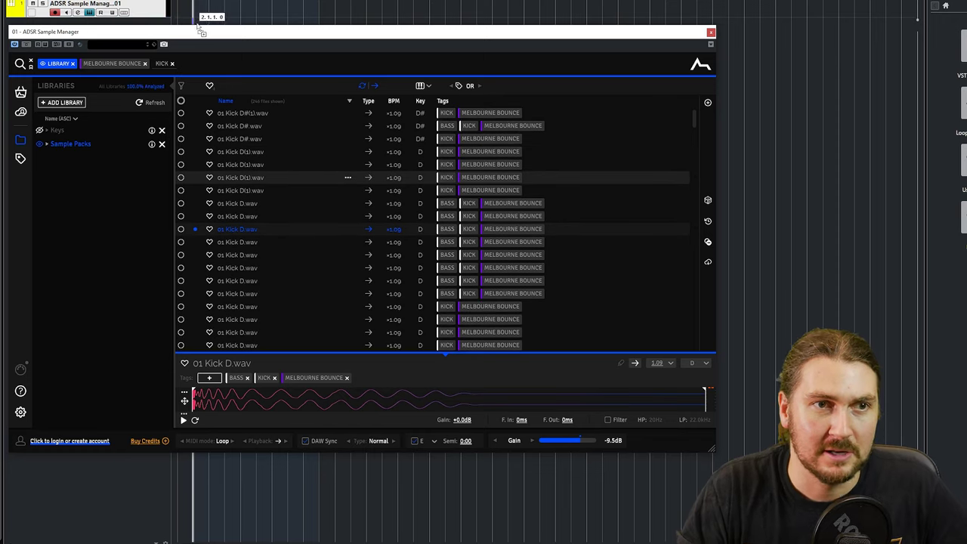
Step: Import 01 Kick D.wav into Cubase and move the clip to bar 1
{"action": "left_click_drag", "start_coordinate": [197, 28], "coordinate": [198, 28]}
{"action": "left_click", "coordinate": [541, 298]}
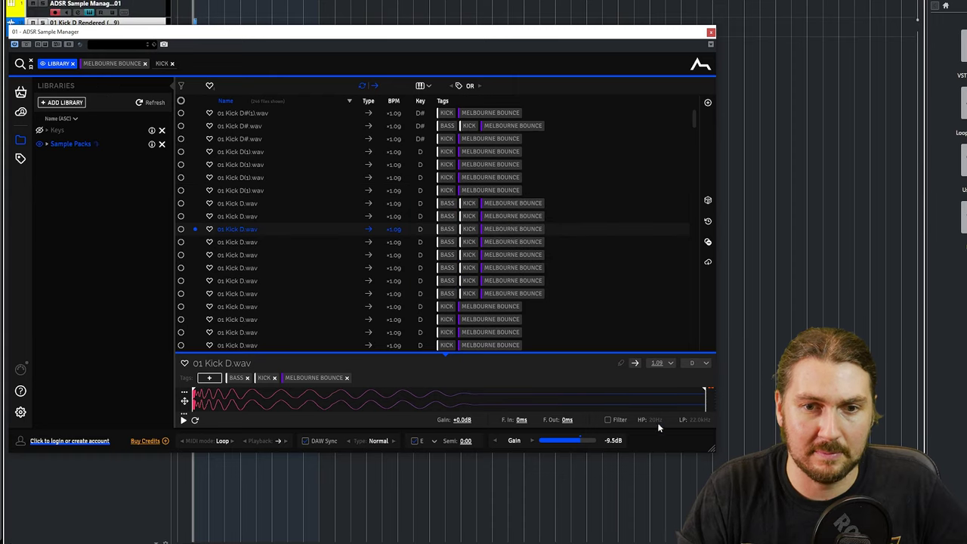
{"action": "left_click_drag", "start_coordinate": [714, 451], "coordinate": [630, 445]}
{"action": "left_click_drag", "start_coordinate": [308, 33], "coordinate": [646, 0]}
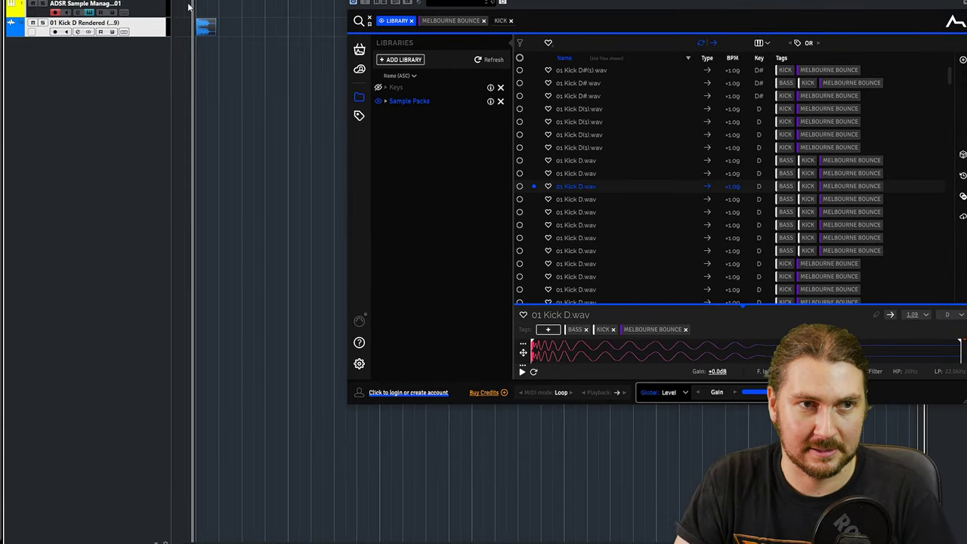
{"action": "left_click_drag", "start_coordinate": [523, 353], "coordinate": [203, 24]}
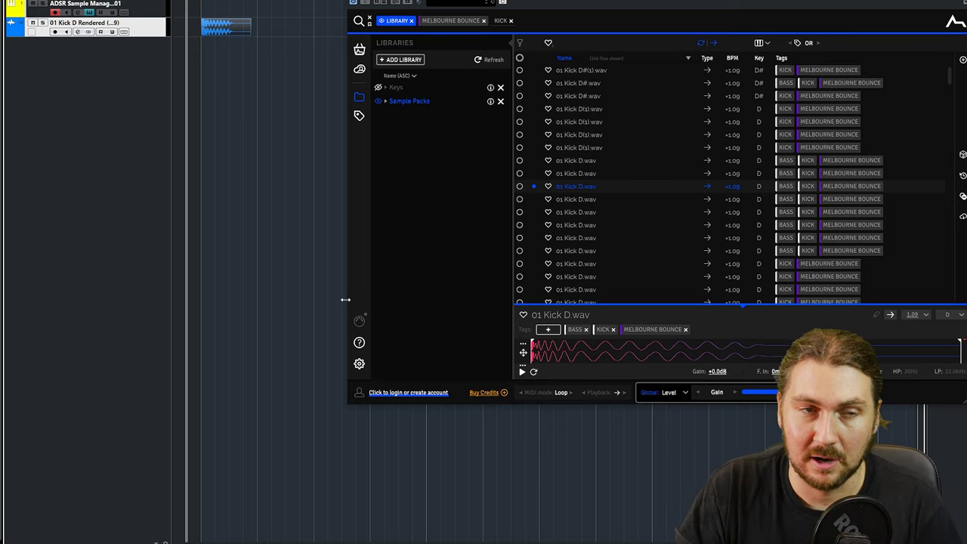
Step: Copy and duplicate the kick clip repeatedly so it runs continuously along the track
{"action": "left_click_drag", "start_coordinate": [227, 28], "coordinate": [274, 34]}
{"action": "key", "text": "g"}
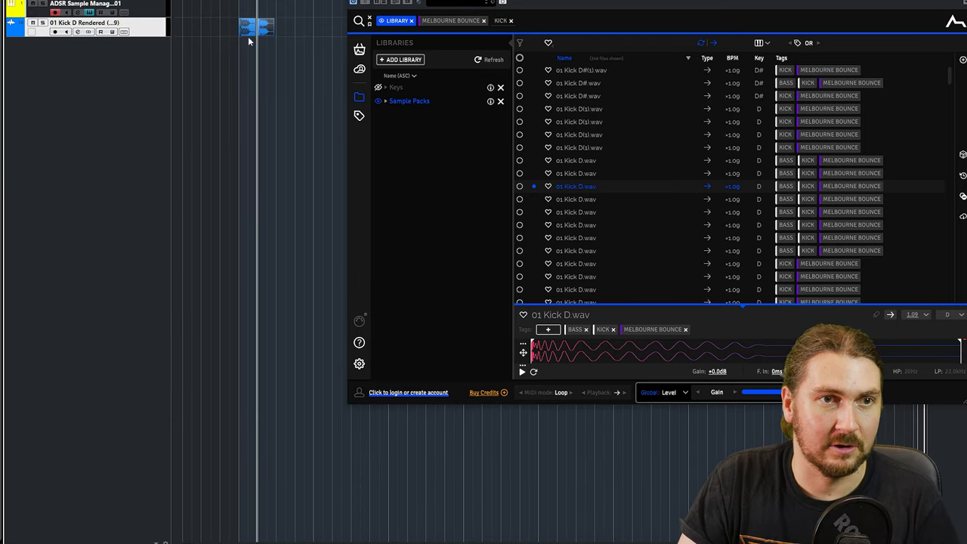
{"action": "key", "text": "ctrl+d"}
{"action": "left_click_drag", "start_coordinate": [376, 1], "coordinate": [385, 45]}
{"action": "left_click", "coordinate": [304, 30]}
{"action": "key", "text": "ctrl+d"}
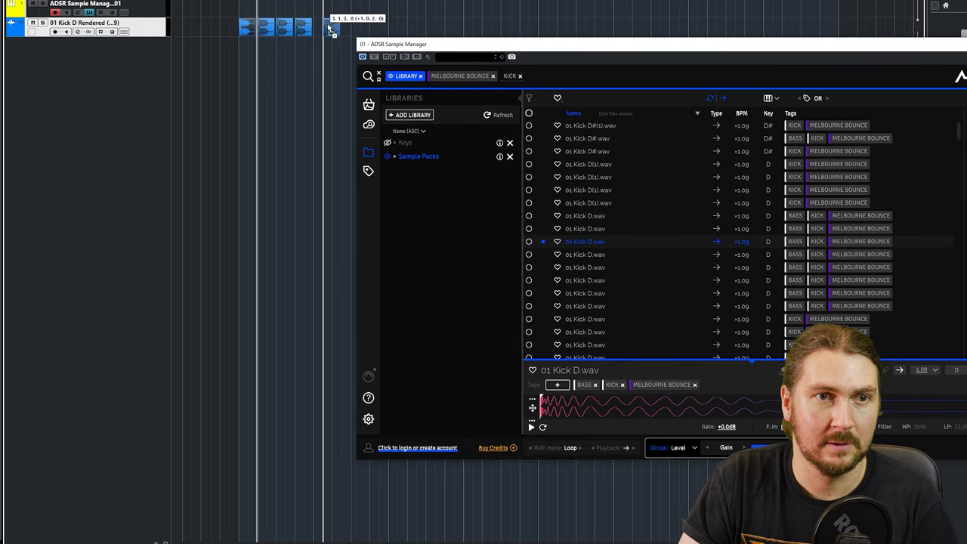
{"action": "left_click_drag", "start_coordinate": [364, 28], "coordinate": [205, 17]}
{"action": "key", "text": "ctrl+d"}
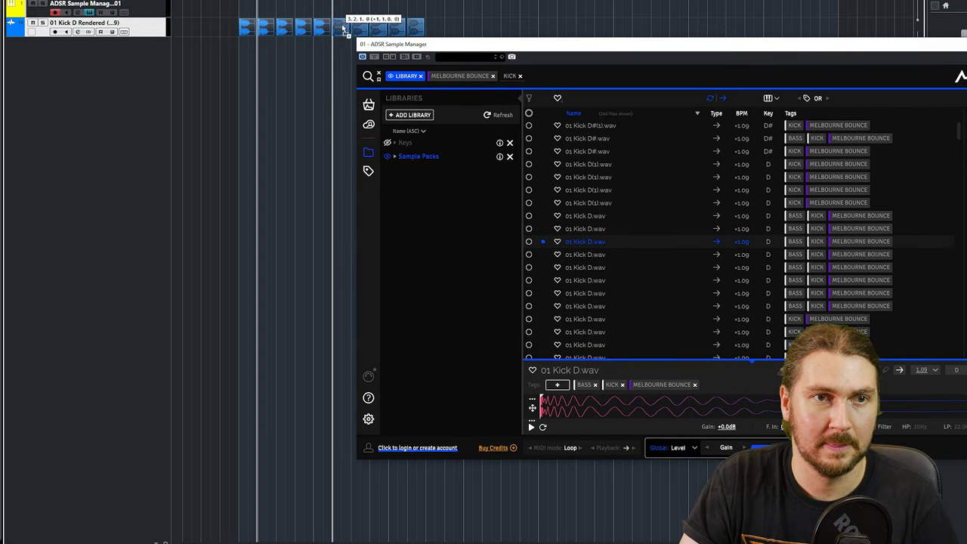
{"action": "key", "text": "ctrl+d"}
{"action": "key", "text": "ctrl+d"}
{"action": "key", "text": "ctrl+d"}
{"action": "key", "text": "ctrl+d"}
{"action": "key", "text": "ctrl+d"}
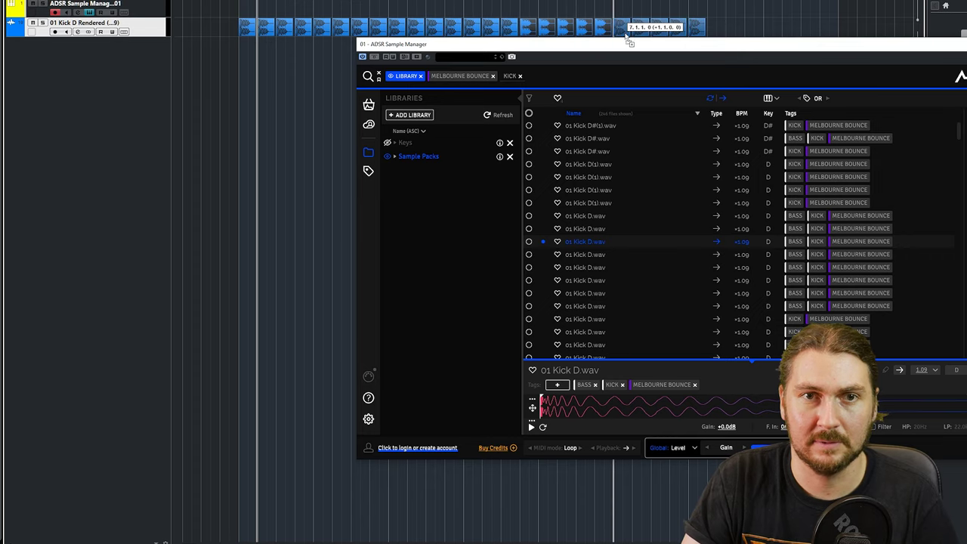
{"action": "left_click_drag", "start_coordinate": [839, 43], "coordinate": [813, 30]}
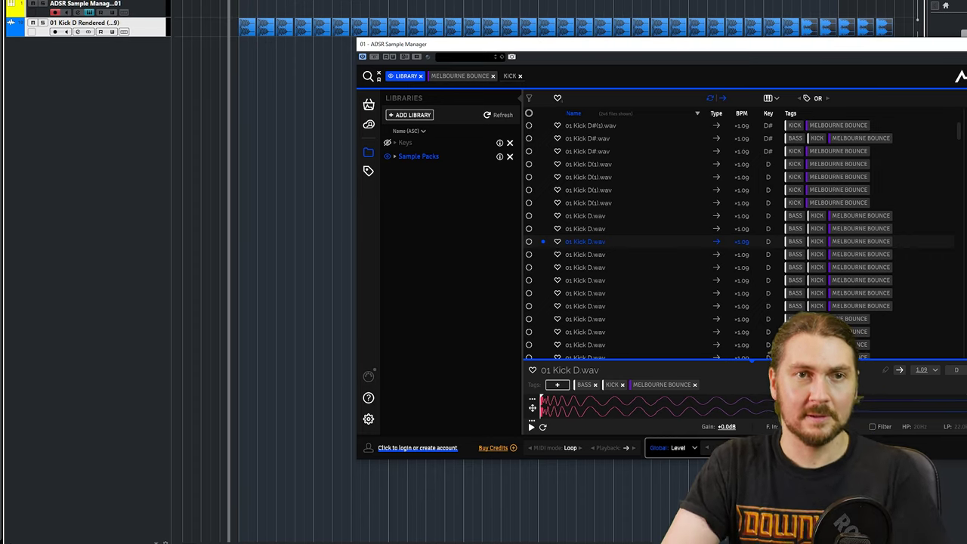
Step: Replace the KICK tag with a BASS tag and filter to root key E
{"action": "left_click", "coordinate": [520, 75]}
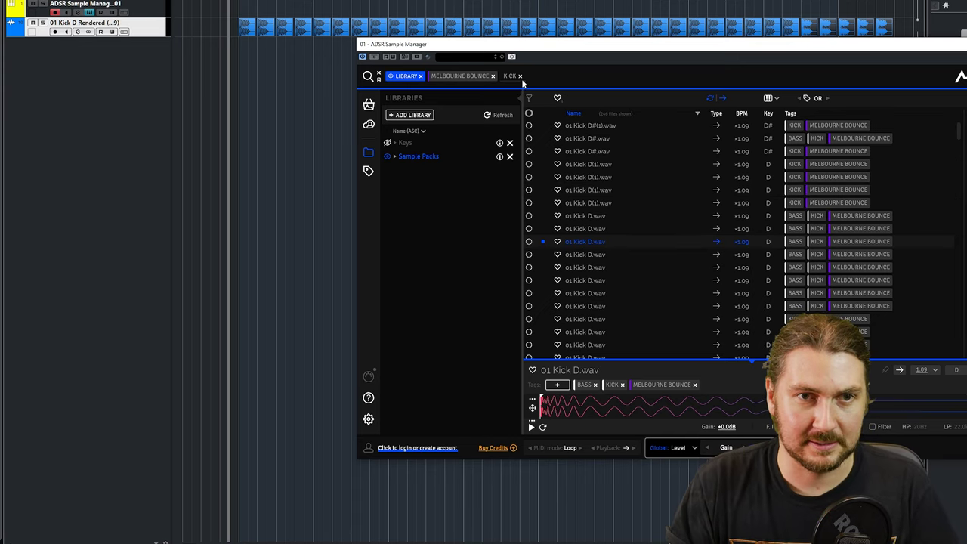
{"action": "type", "text": "bass"}
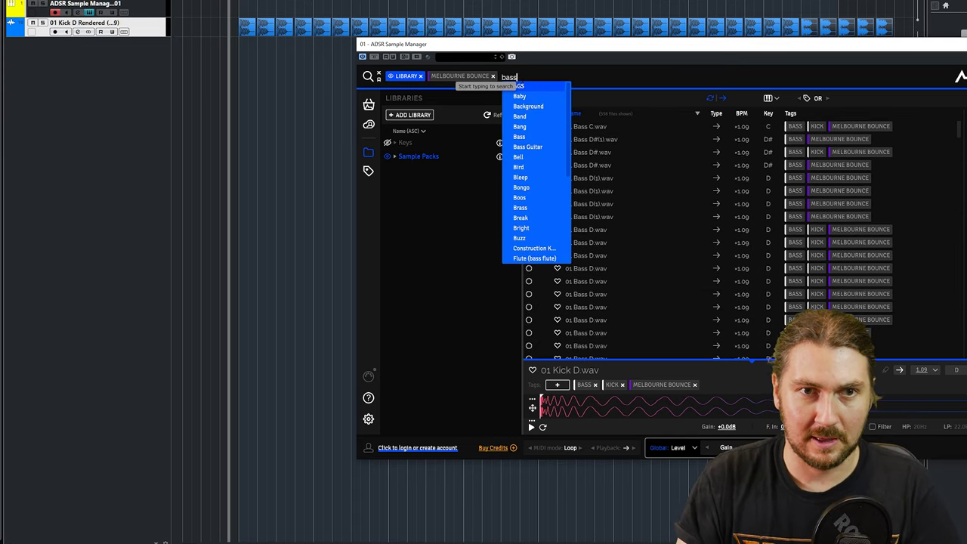
{"action": "key", "text": "Return"}
{"action": "left_click", "coordinate": [768, 97]}
{"action": "mouse_move", "coordinate": [778, 108]}
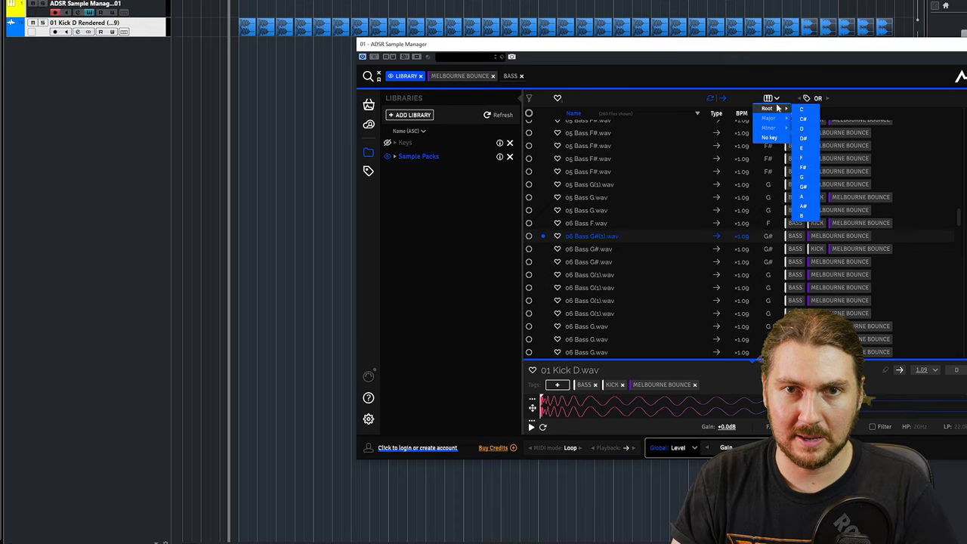
{"action": "left_click", "coordinate": [810, 149]}
Step: Audition the E bass samples and select 03 Bass E.wav
{"action": "left_click", "coordinate": [594, 191]}
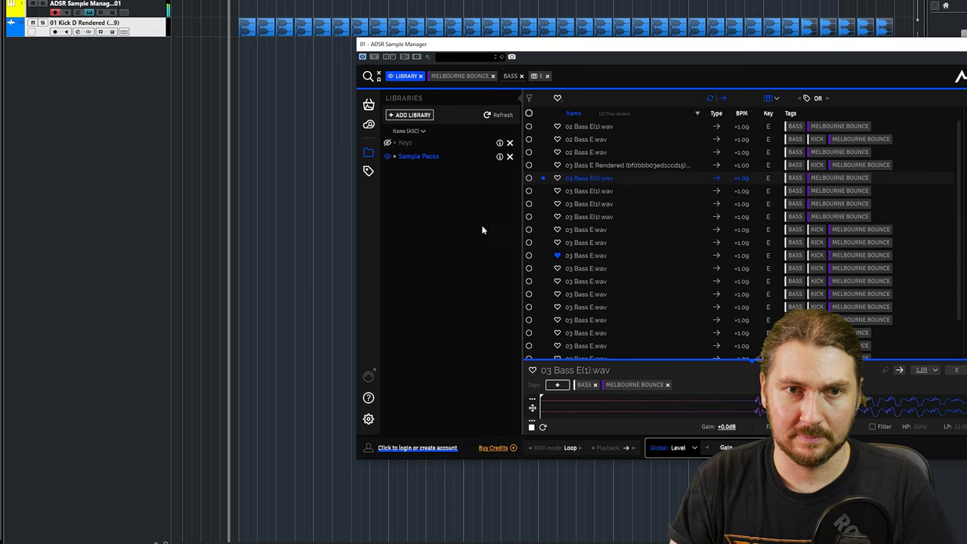
{"action": "left_click", "coordinate": [574, 233]}
{"action": "left_click", "coordinate": [572, 218]}
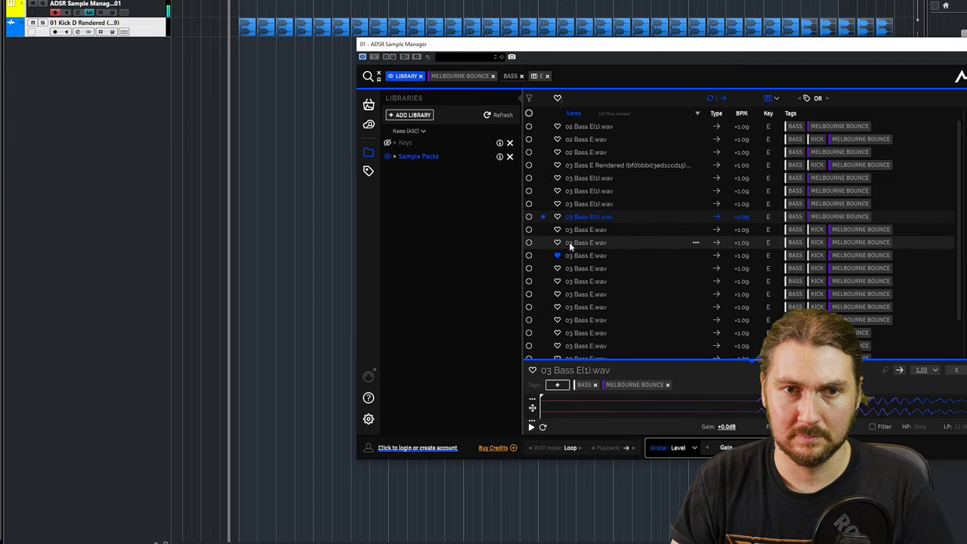
{"action": "left_click", "coordinate": [569, 242]}
{"action": "left_click", "coordinate": [574, 281]}
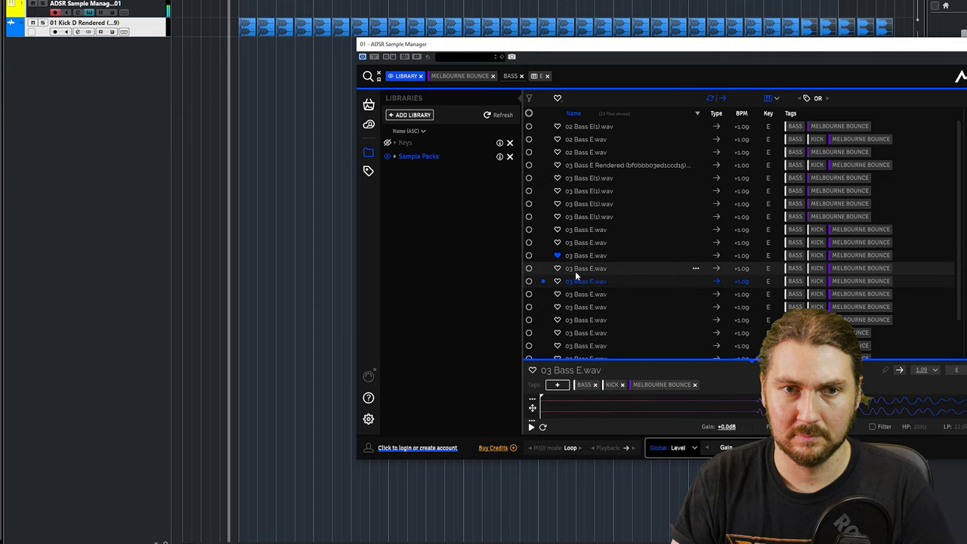
Step: Import 03 Bass E.wav into Cubase, duplicate the clip, and play kick with bass
{"action": "mouse_move", "coordinate": [580, 283]}
{"action": "left_mouse_down"}
{"action": "mouse_move", "coordinate": [254, 71]}
{"action": "mouse_move", "coordinate": [238, 52]}
{"action": "left_mouse_up"}
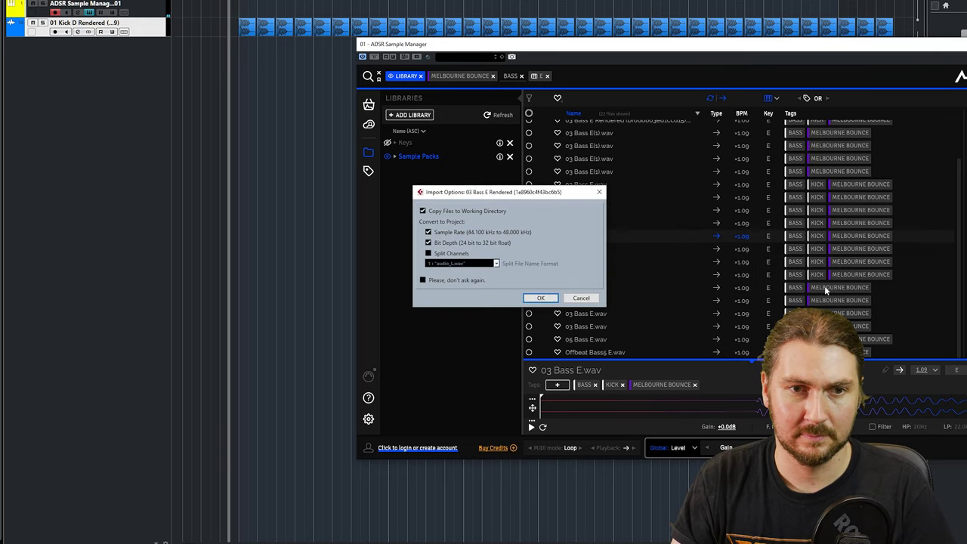
{"action": "left_click", "coordinate": [540, 298]}
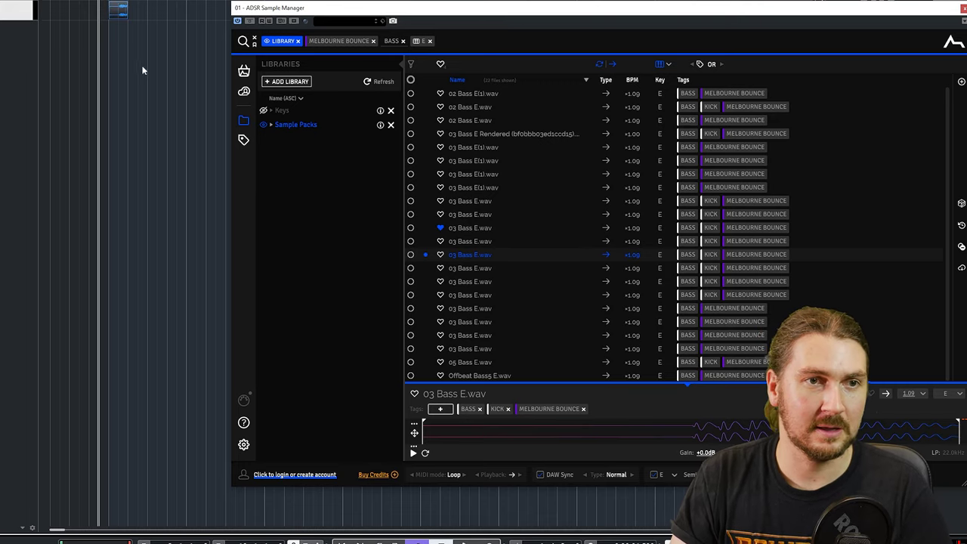
{"action": "key", "text": "ctrl+d"}
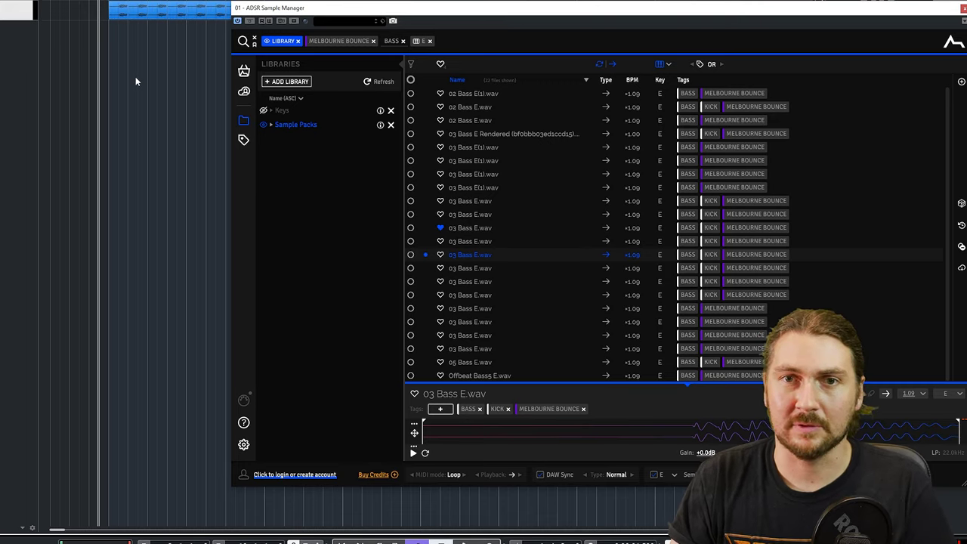
{"action": "key", "text": "space"}
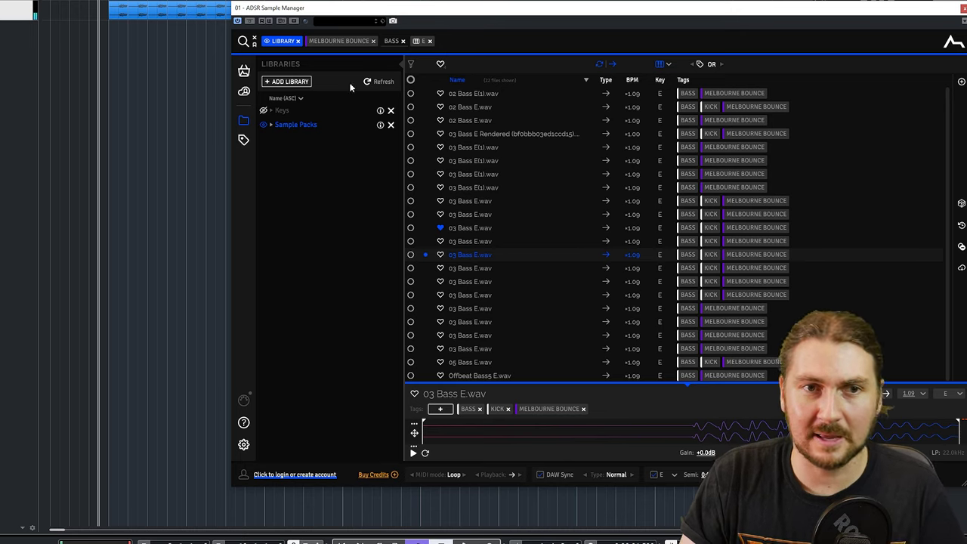
Step: Replace the MELBOURNE BOUNCE and BASS filters with a LEAD tag and audition the E-key lead loops
{"action": "left_click", "coordinate": [373, 41]}
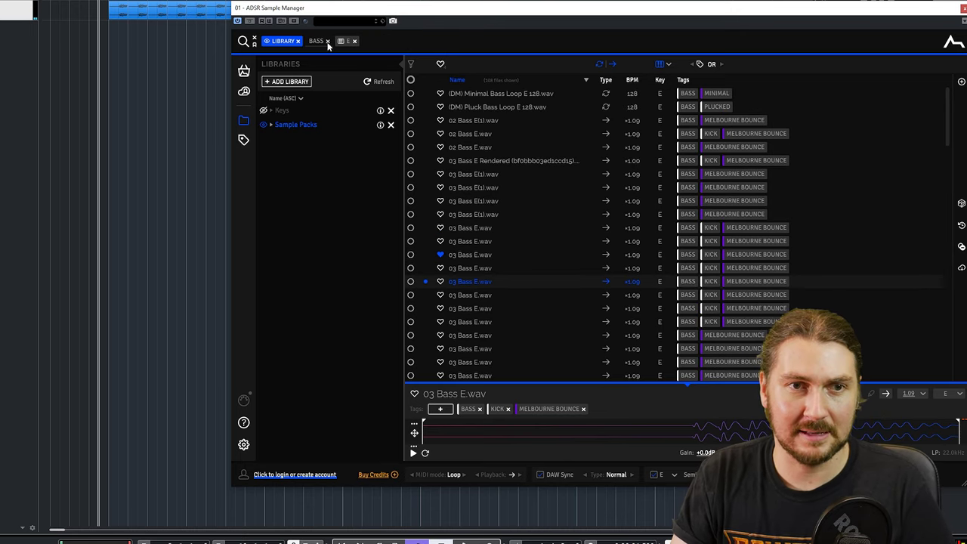
{"action": "left_click", "coordinate": [327, 41]}
{"action": "type", "text": "lead"}
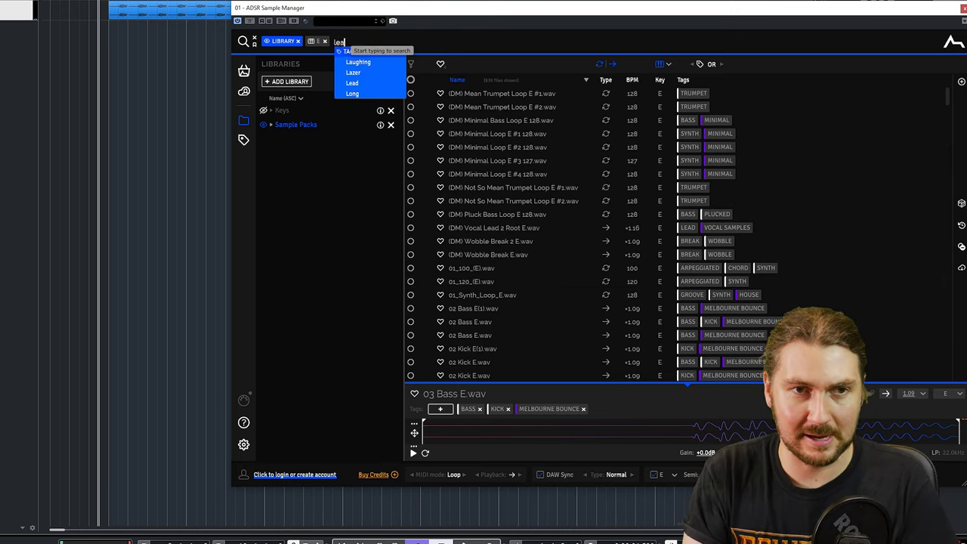
{"action": "key", "text": "Return"}
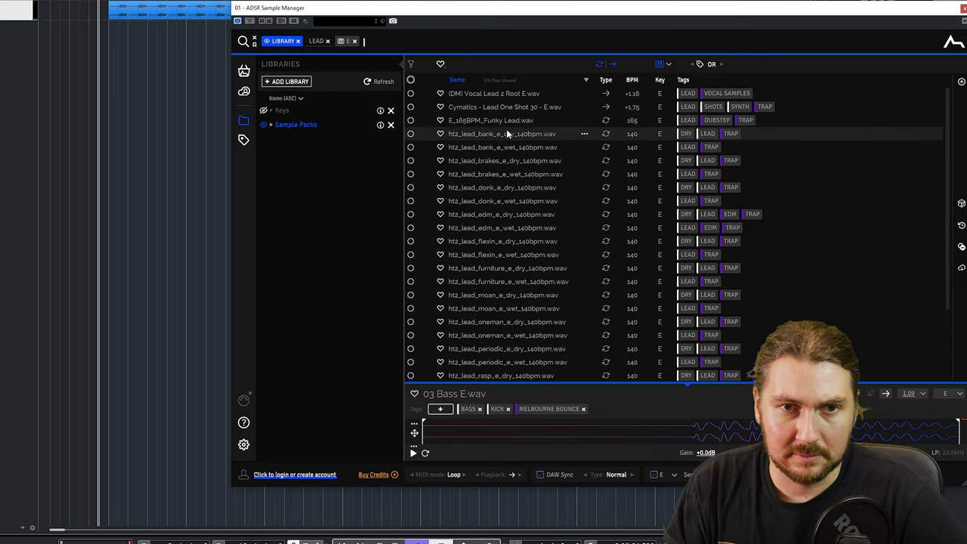
{"action": "left_click", "coordinate": [483, 147]}
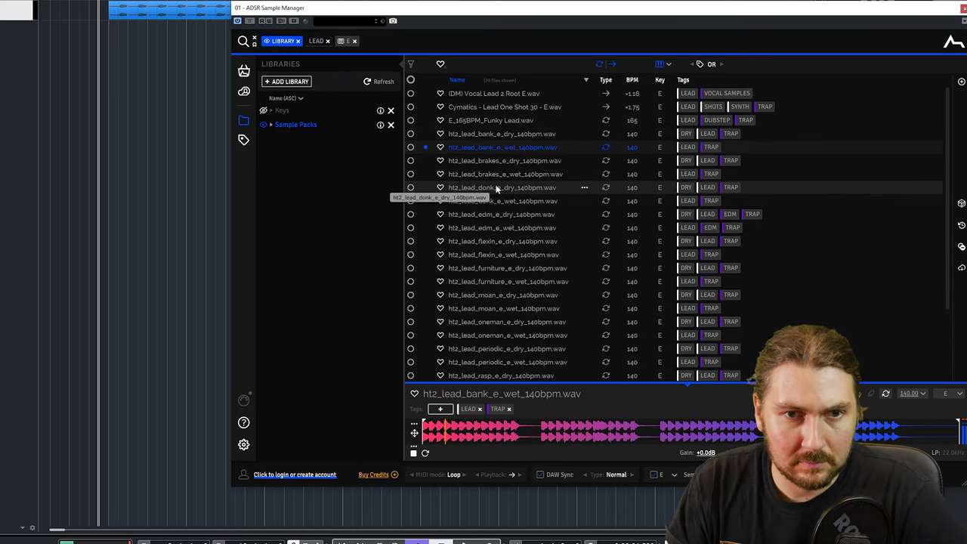
{"action": "left_click", "coordinate": [521, 215]}
{"action": "left_click", "coordinate": [525, 225]}
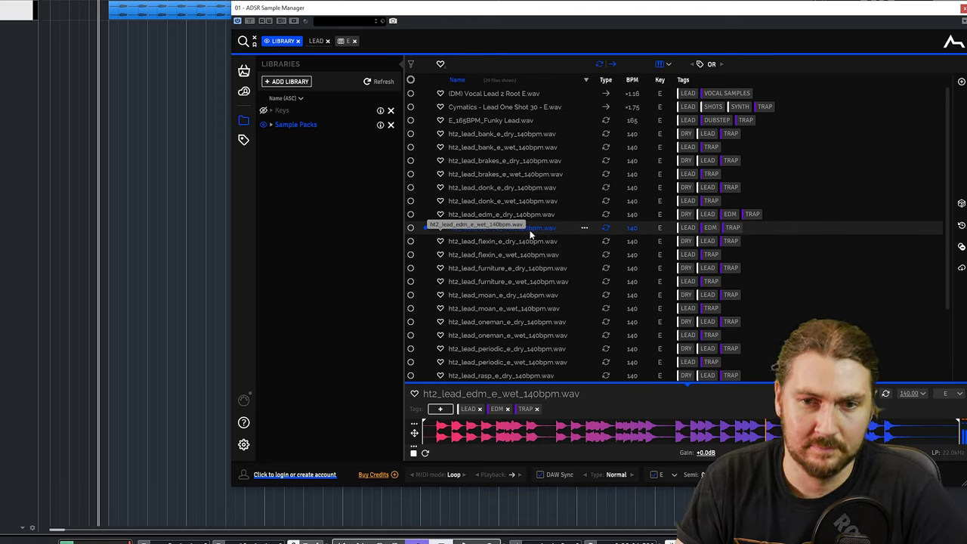
Step: Import ht2_lead_edm_e_wet_140bpm.wav onto a Cubase track and play the arrangement
{"action": "left_click_drag", "start_coordinate": [531, 236], "coordinate": [121, 91]}
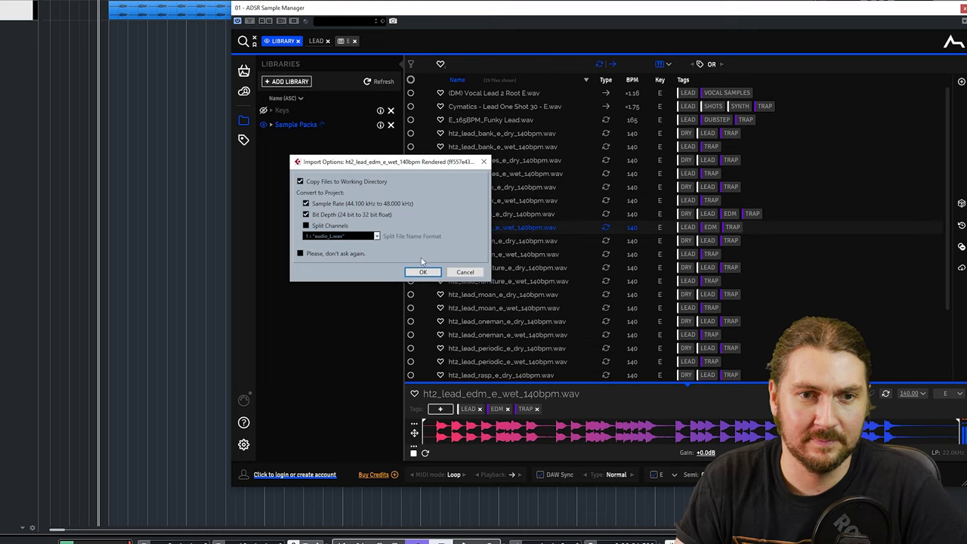
{"action": "left_click", "coordinate": [421, 274]}
{"action": "left_click_drag", "start_coordinate": [305, 13], "coordinate": [285, 67]}
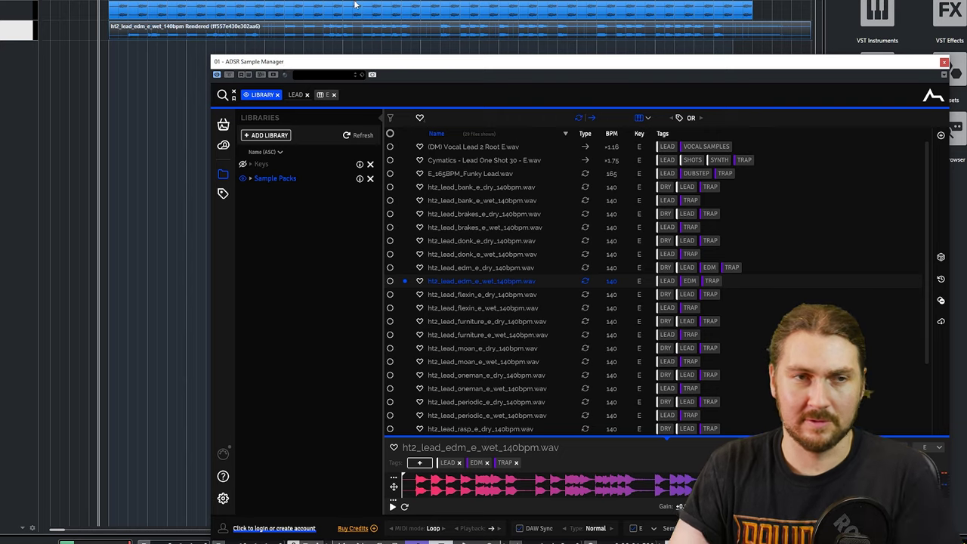
{"action": "key", "text": "space"}
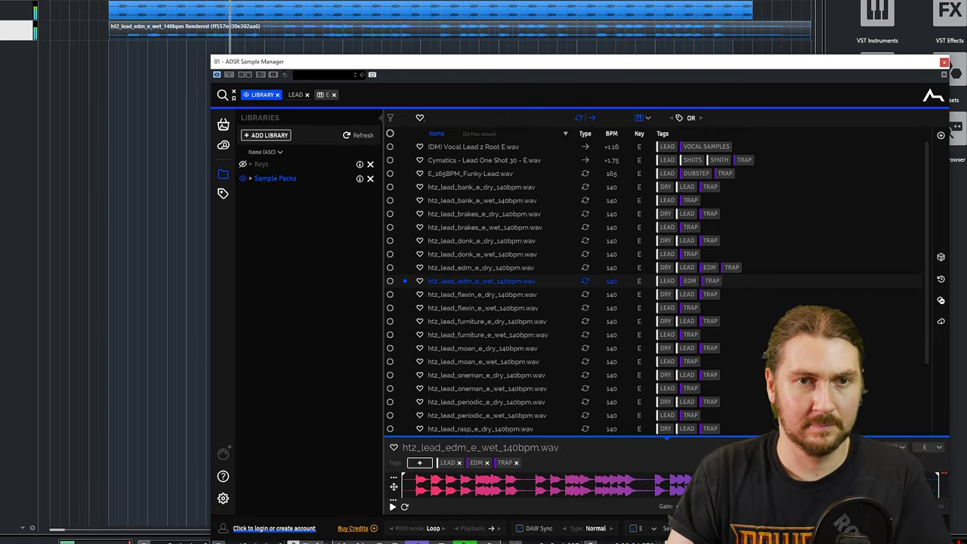
Step: Replace the LEAD and E filters with the HiHat tag
{"action": "left_click_drag", "start_coordinate": [413, 65], "coordinate": [406, 23]}
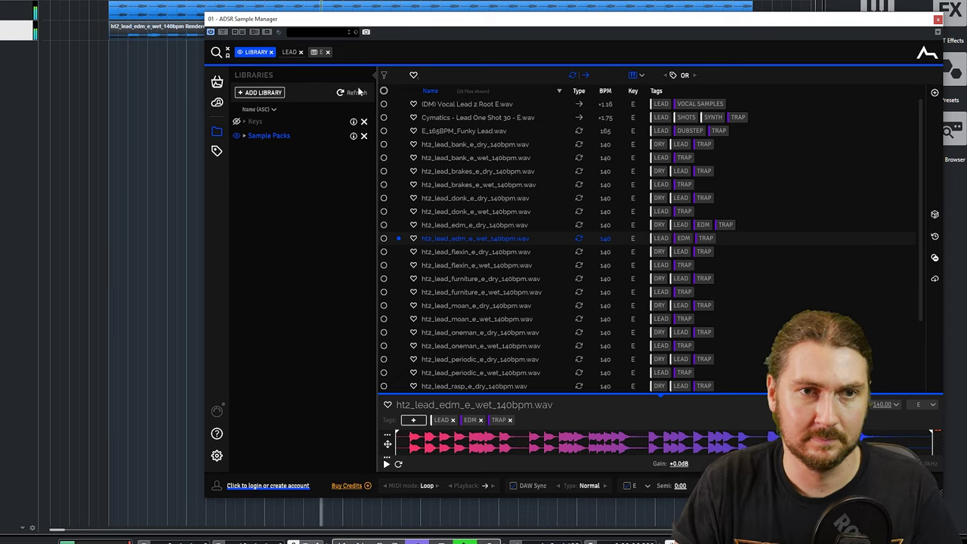
{"action": "left_click", "coordinate": [300, 52]}
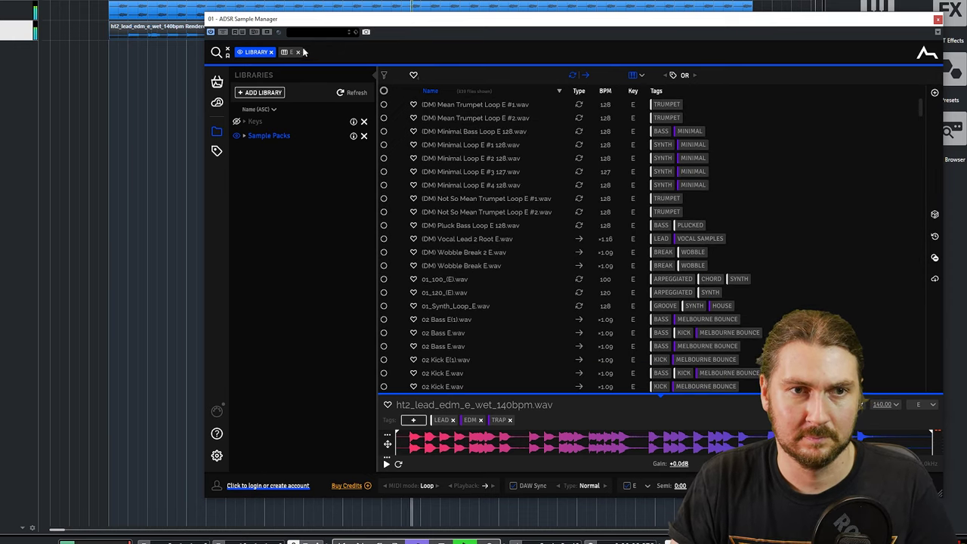
{"action": "left_click", "coordinate": [301, 52]}
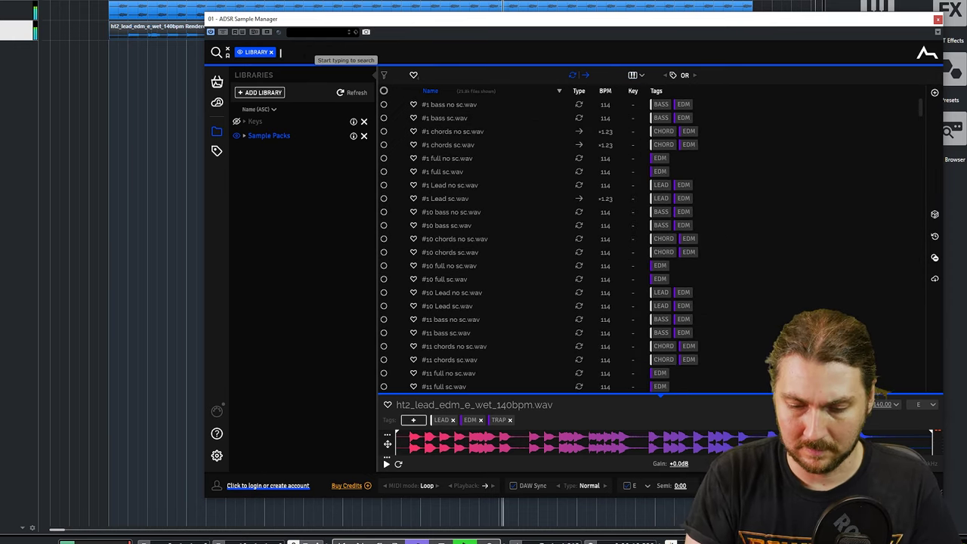
{"action": "type", "text": "hat"}
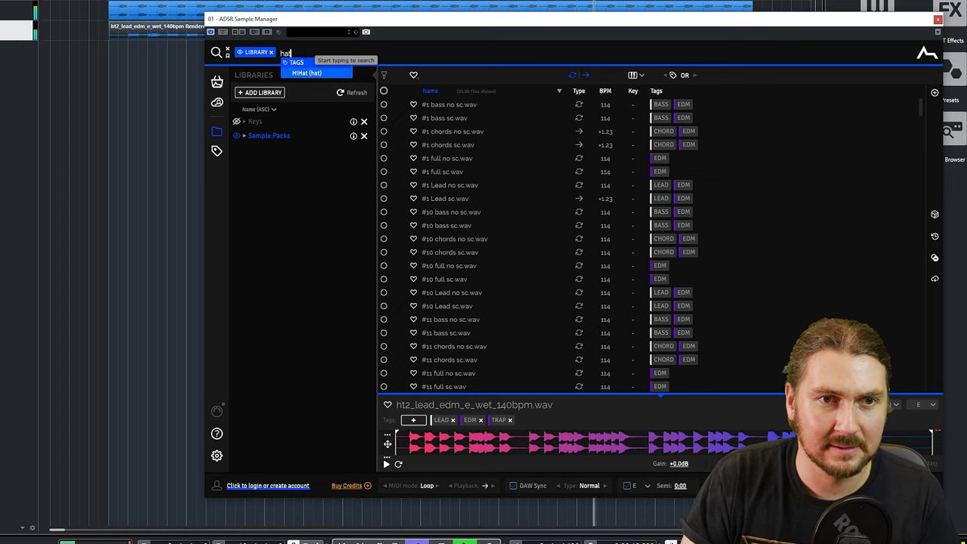
{"action": "left_click", "coordinate": [306, 74]}
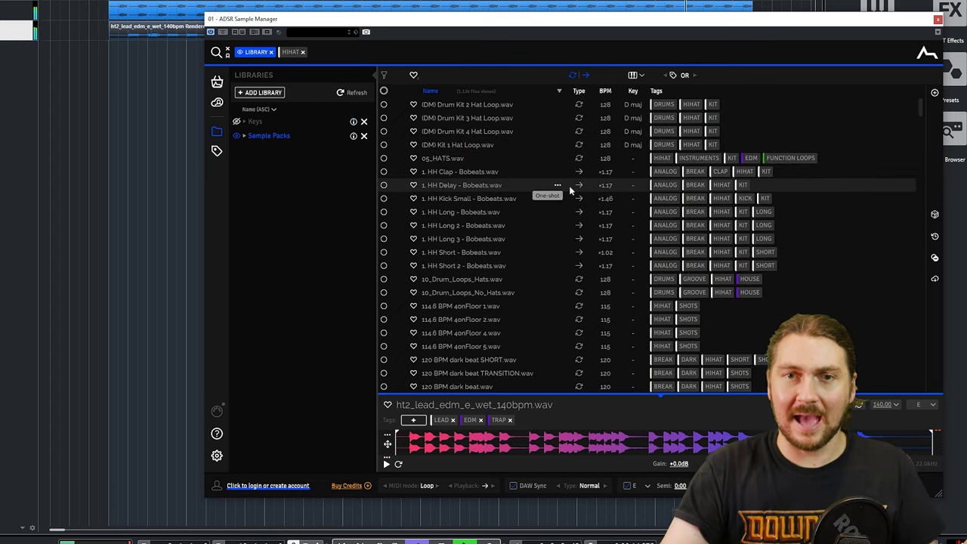
Step: Add the House genre filter and preview 01_Synth_Loop_E.wav
{"action": "scroll", "coordinate": [809, 279], "scroll_direction": "down", "scroll_amount": 6}
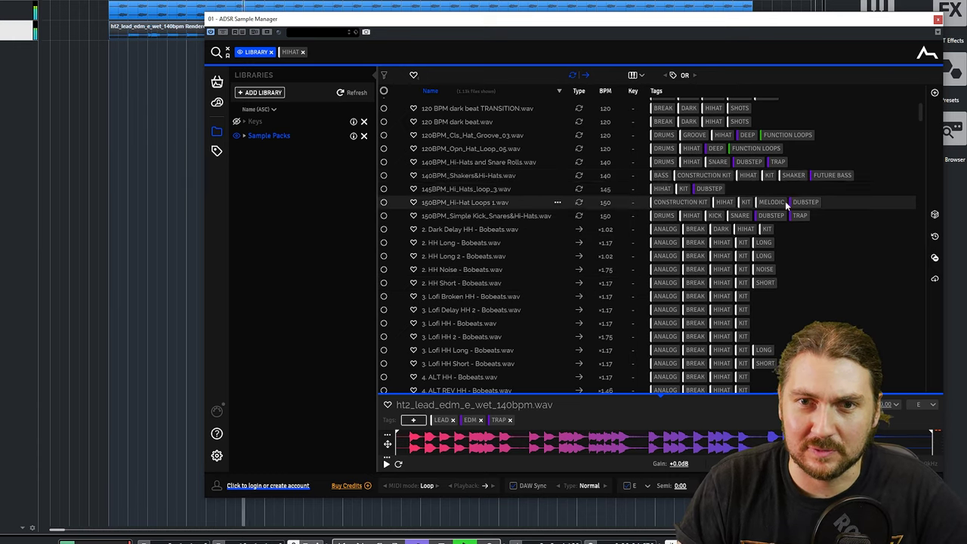
{"action": "scroll", "coordinate": [786, 204], "scroll_direction": "down", "scroll_amount": 6}
{"action": "scroll", "coordinate": [785, 221], "scroll_direction": "up", "scroll_amount": 6}
{"action": "type", "text": "house"}
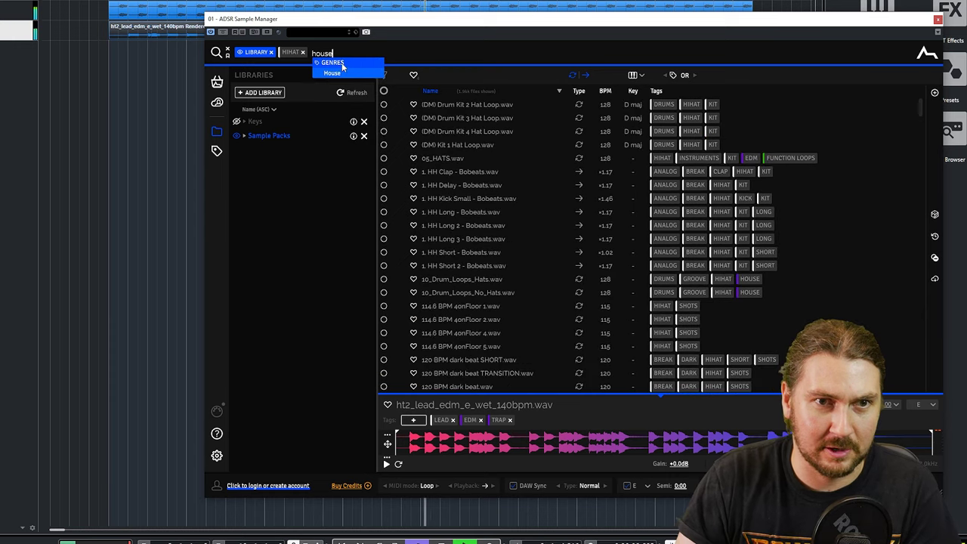
{"action": "left_click", "coordinate": [329, 67]}
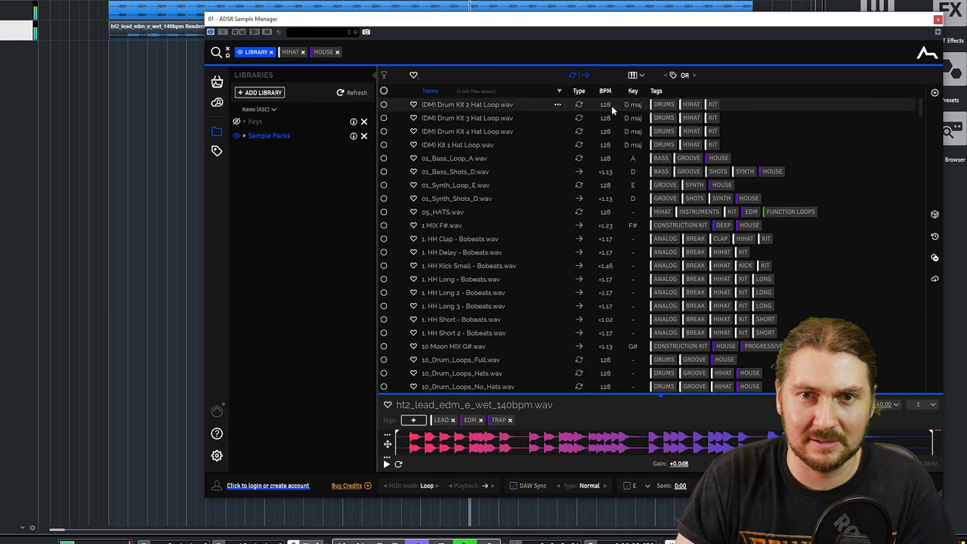
{"action": "left_click", "coordinate": [480, 186]}
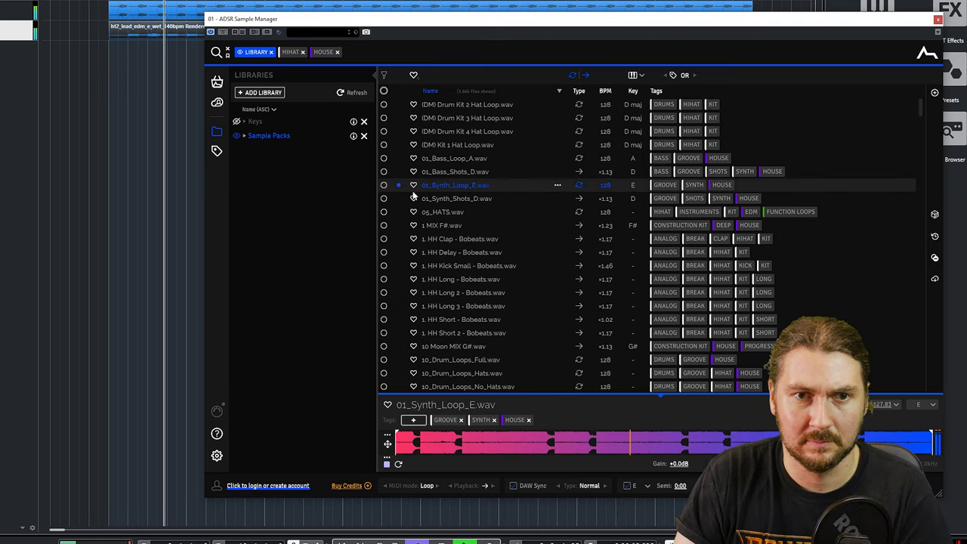
{"action": "left_click", "coordinate": [387, 463]}
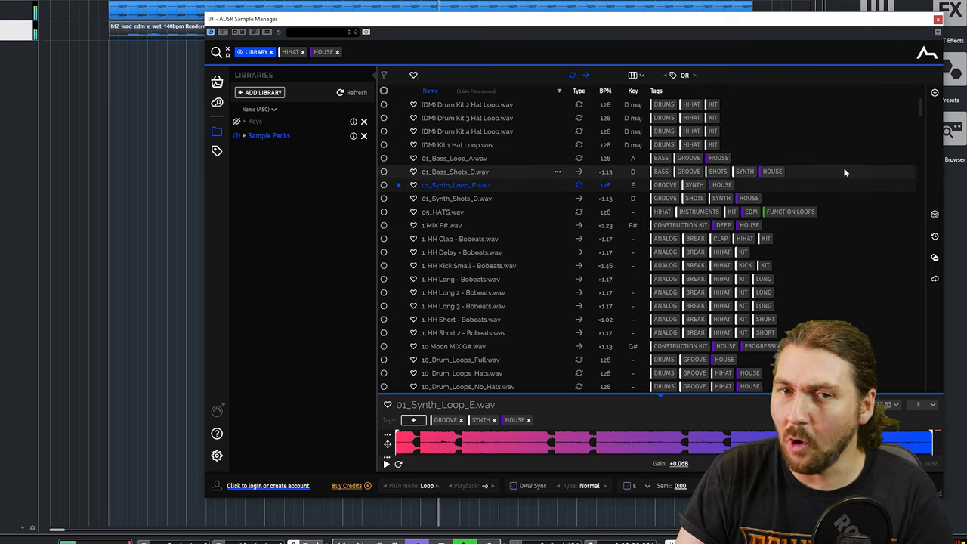
Step: Switch tag matching from OR to AND and audition house hi-hats like Chillas HiHat and Crisp Hat
{"action": "left_click", "coordinate": [684, 76]}
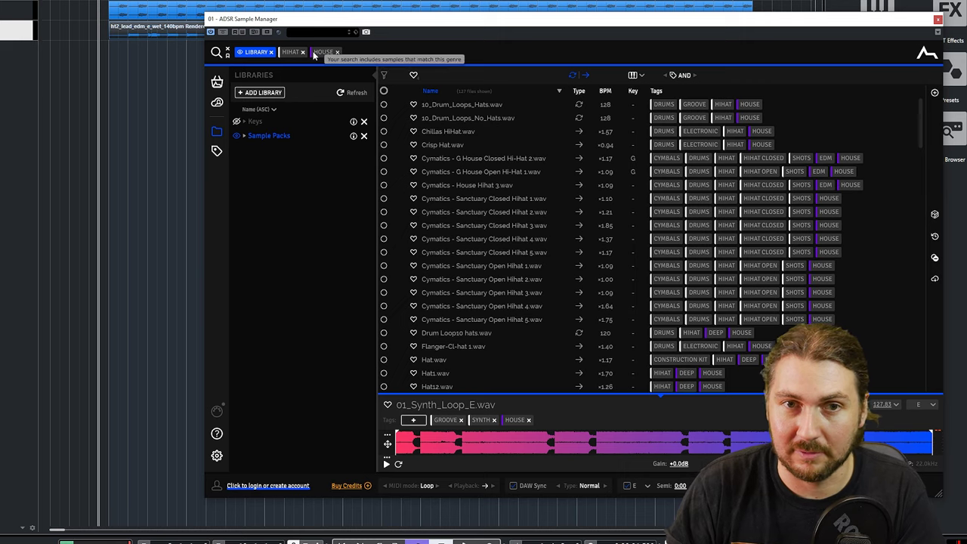
{"action": "left_click", "coordinate": [453, 131]}
{"action": "left_click", "coordinate": [446, 144]}
{"action": "left_click", "coordinate": [446, 172]}
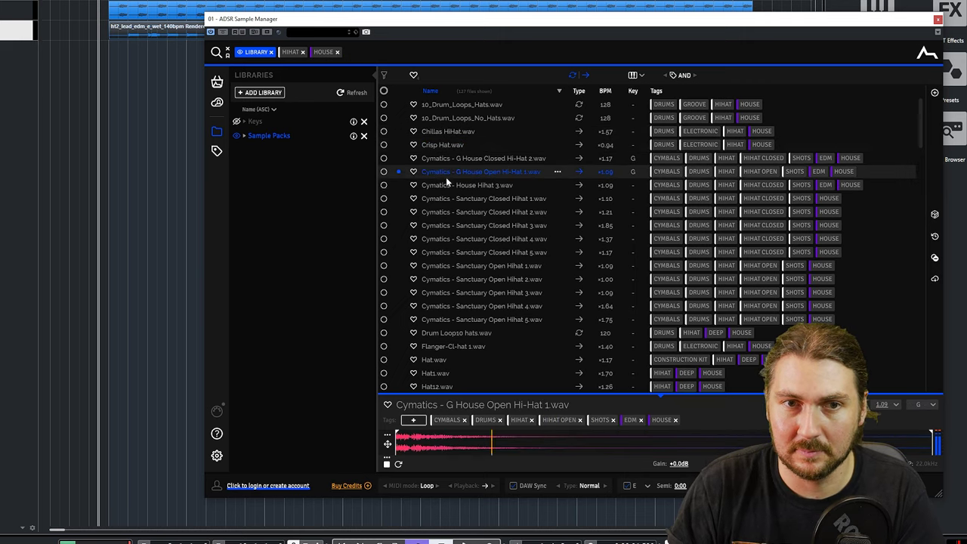
{"action": "left_click", "coordinate": [443, 185]}
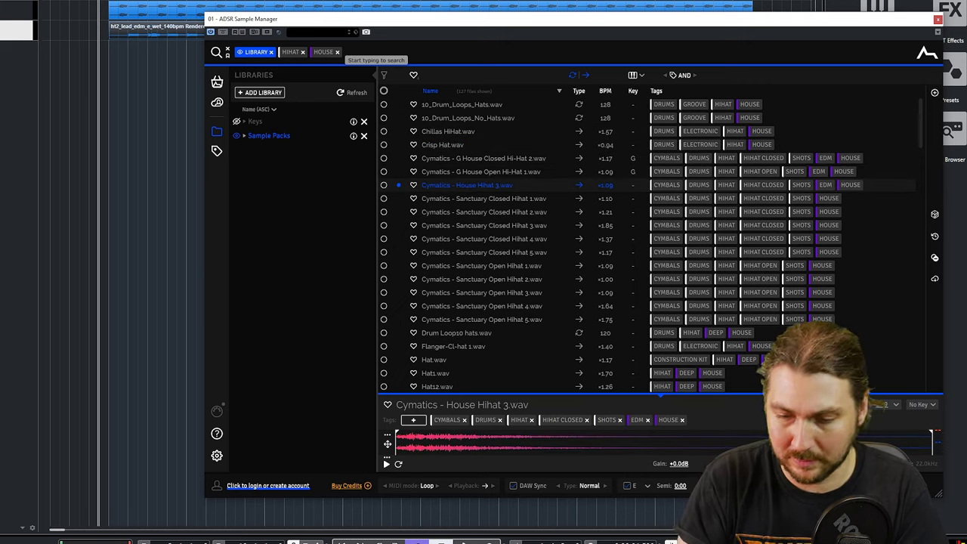
Step: Search 'loop', import SD_HHLoop_Courage_125.wav into Cubase, then remove the LOOP tag
{"action": "left_click", "coordinate": [351, 53]}
{"action": "type", "text": "loop"}
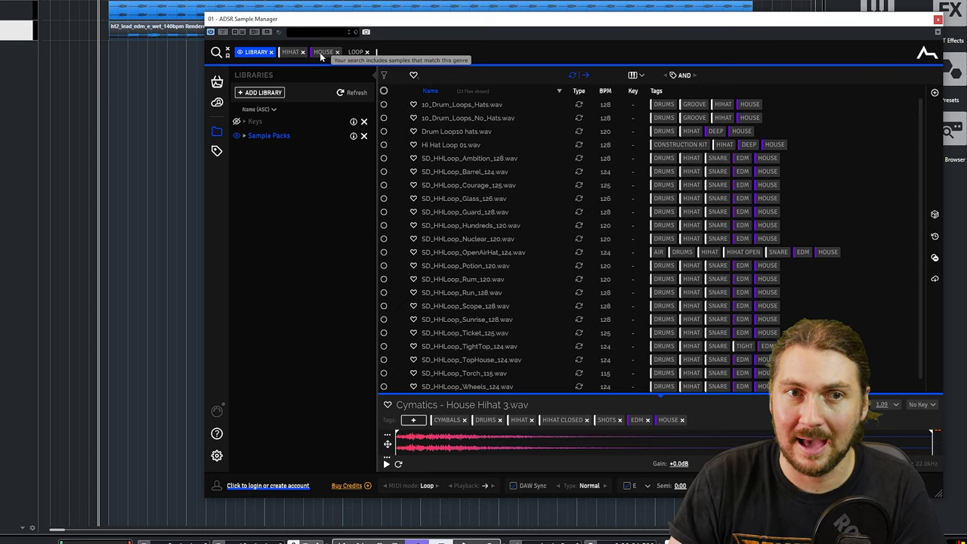
{"action": "left_click", "coordinate": [461, 186]}
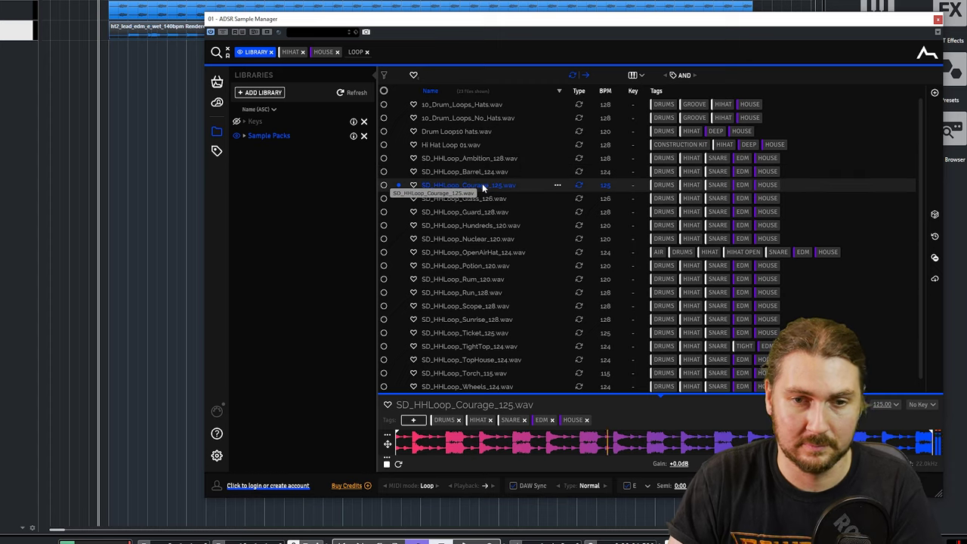
{"action": "left_click_drag", "start_coordinate": [483, 187], "coordinate": [153, 72]}
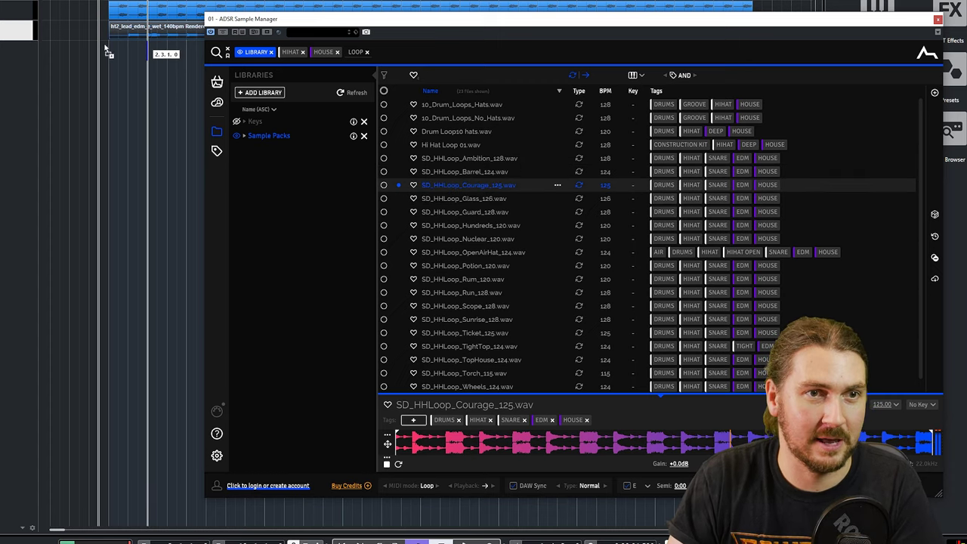
{"action": "left_click_drag", "start_coordinate": [108, 51], "coordinate": [108, 51]}
{"action": "left_click", "coordinate": [433, 276]}
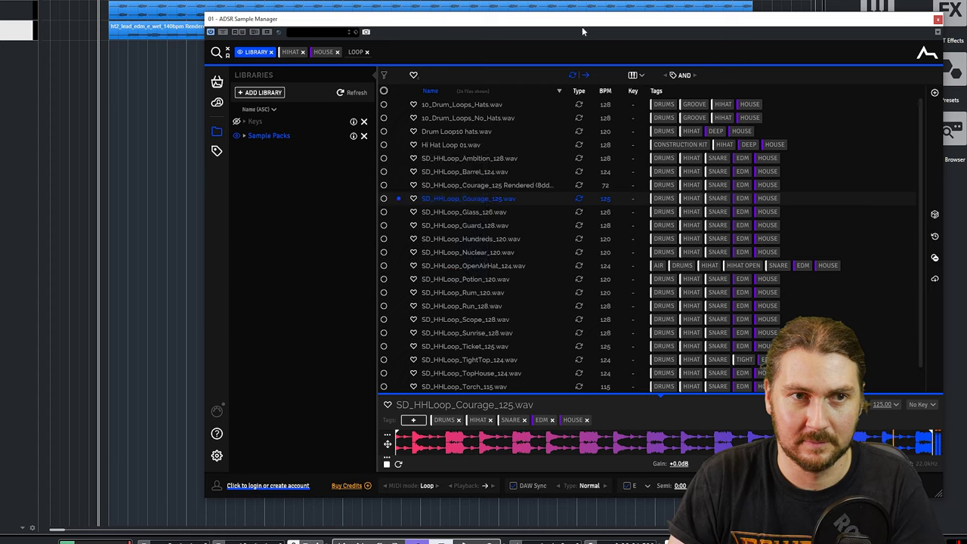
{"action": "left_click", "coordinate": [366, 52]}
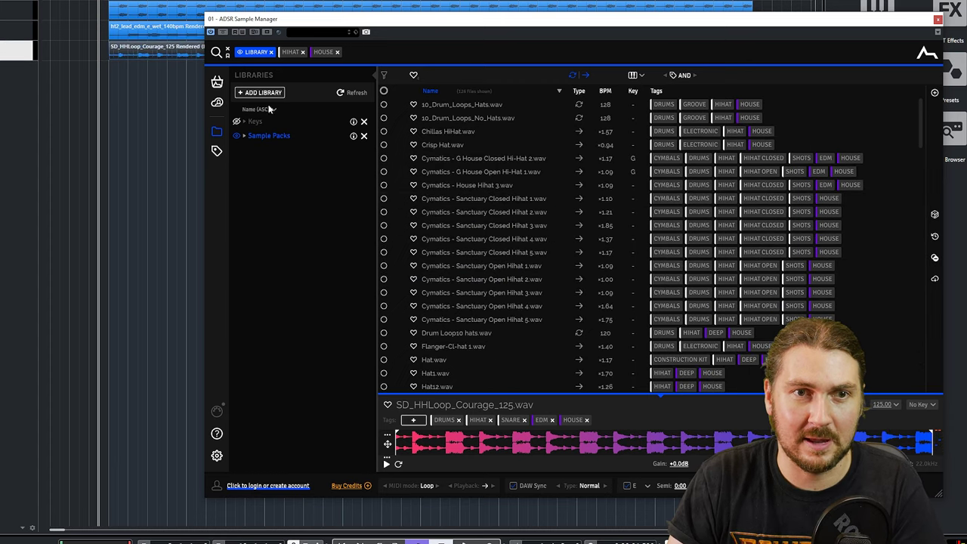
Step: Replace the HIHAT and HOUSE filters with EDM and PAD tags and preview pad samples
{"action": "left_click", "coordinate": [302, 52]}
{"action": "left_click", "coordinate": [305, 52]}
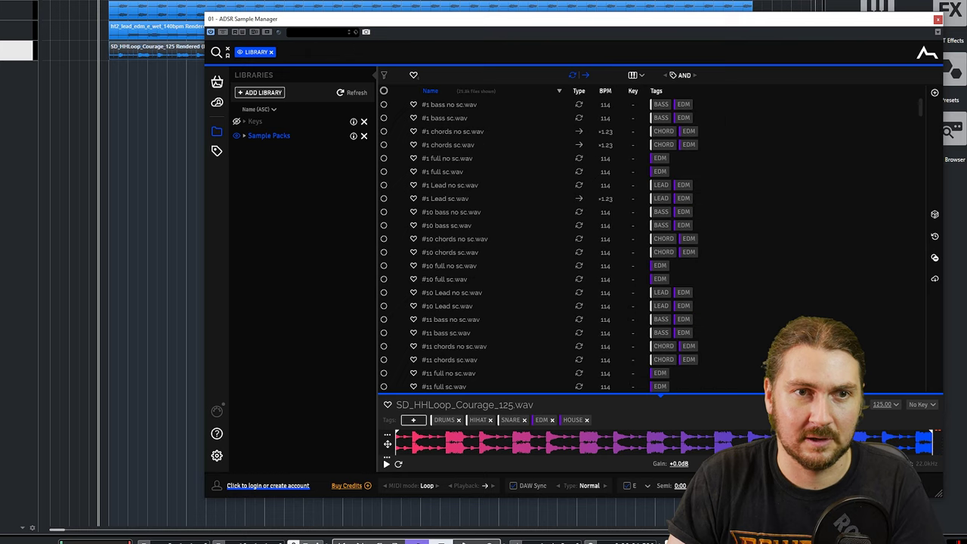
{"action": "type", "text": "edm"}
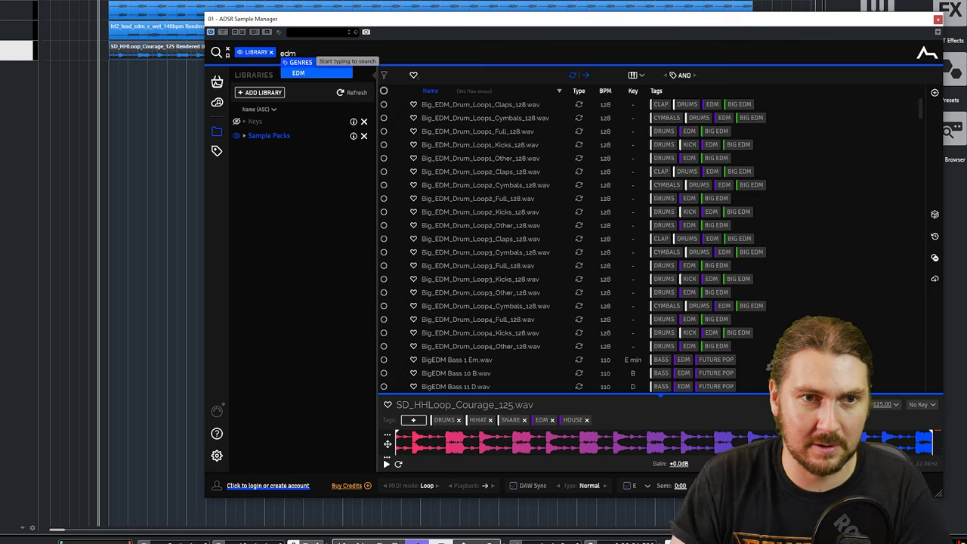
{"action": "left_click", "coordinate": [301, 74]}
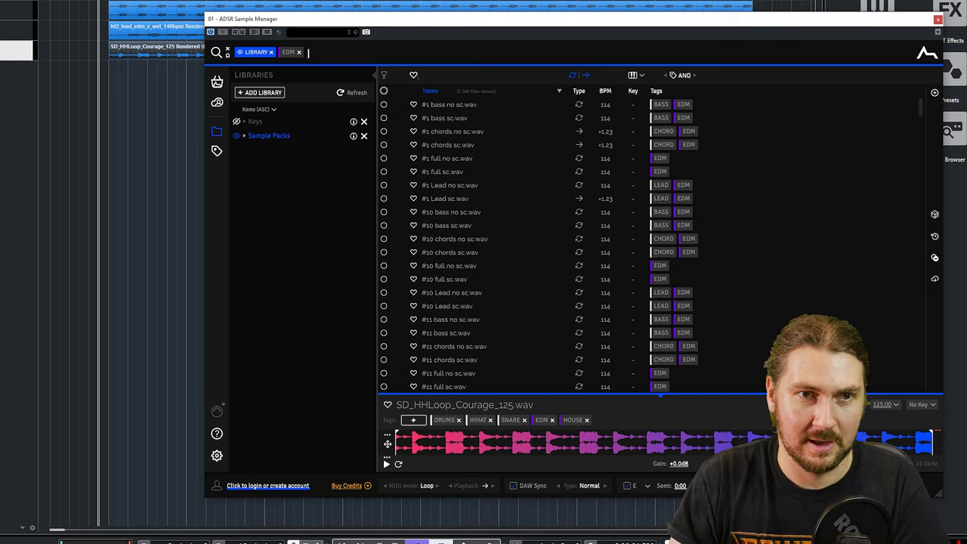
{"action": "type", "text": "pad"}
{"action": "key", "text": "Return"}
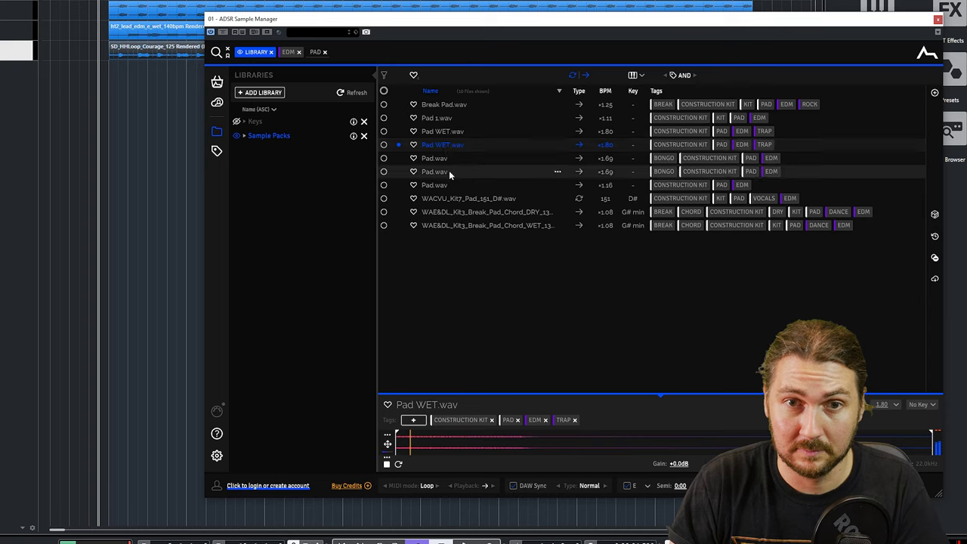
{"action": "left_click", "coordinate": [432, 201]}
{"action": "left_click", "coordinate": [421, 213]}
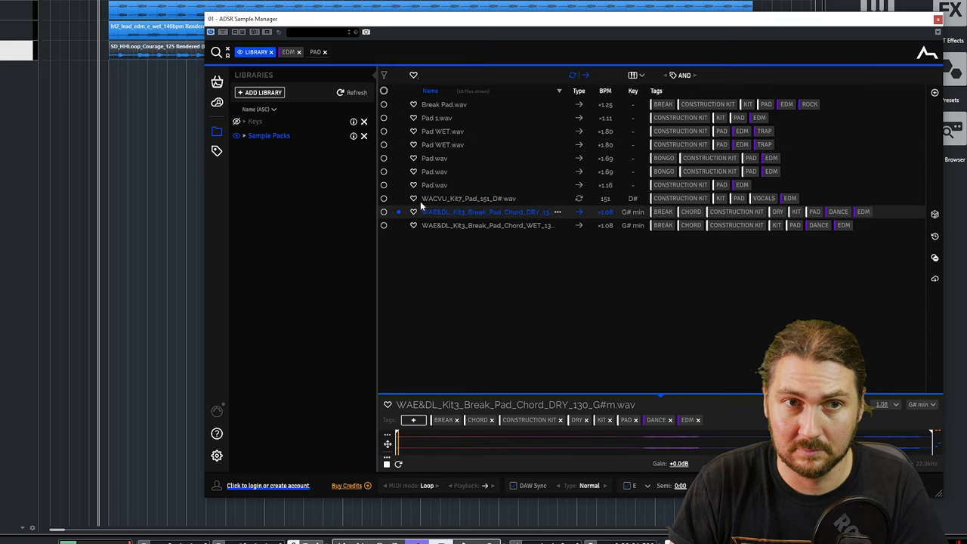
Step: Drop the EDM filter and try the key E root filter, then remove it
{"action": "left_click", "coordinate": [298, 52]}
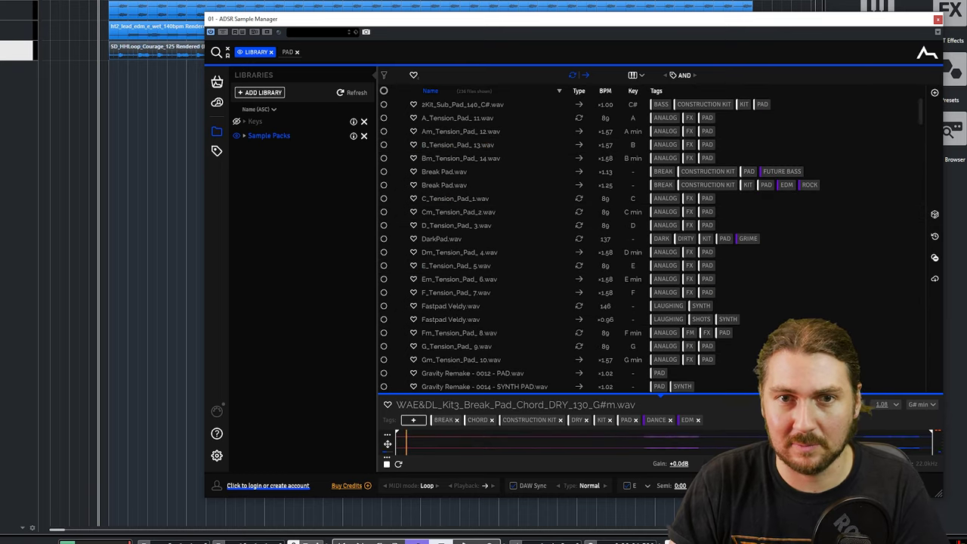
{"action": "left_click", "coordinate": [634, 91]}
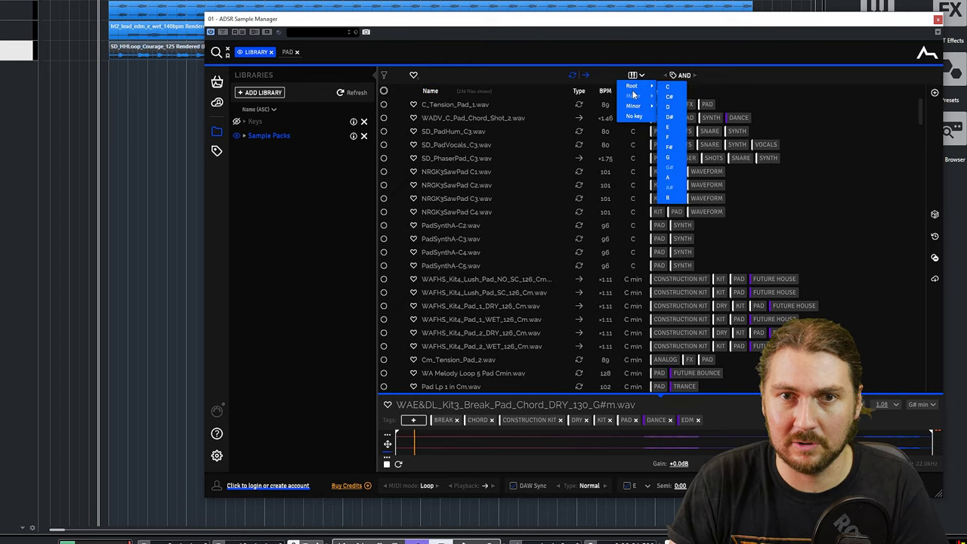
{"action": "left_click", "coordinate": [669, 128]}
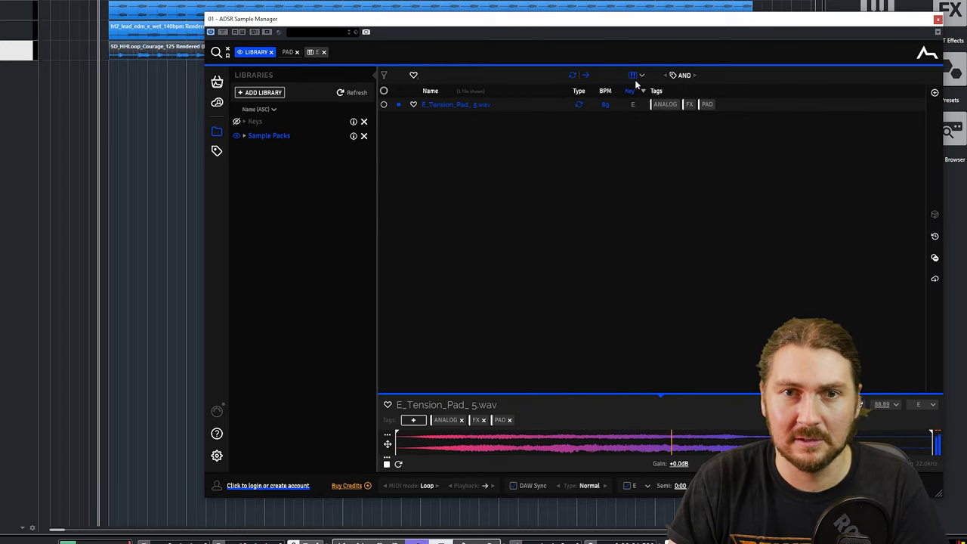
{"action": "left_click", "coordinate": [324, 52]}
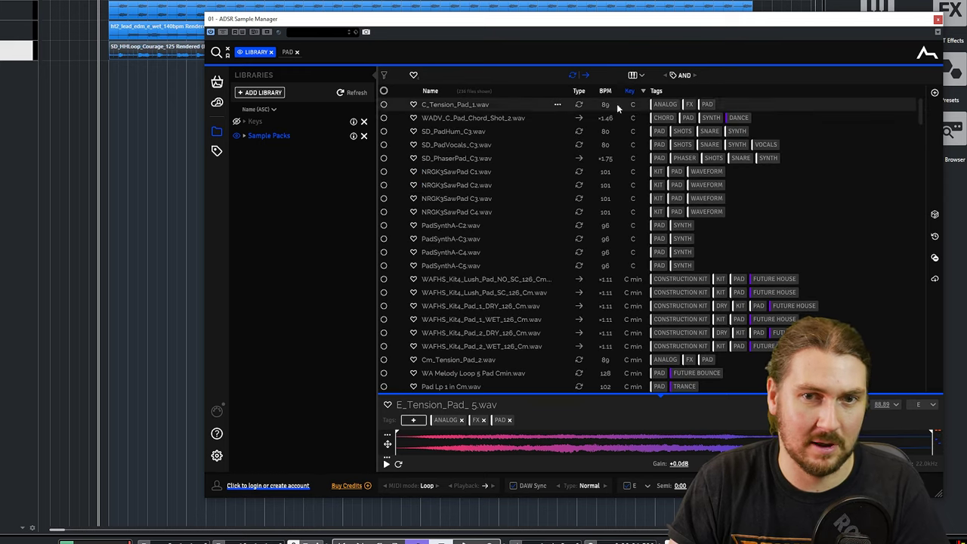
Step: Preview SD_PadVocals_C3.wav and import it onto a Cubase track
{"action": "left_click", "coordinate": [452, 145]}
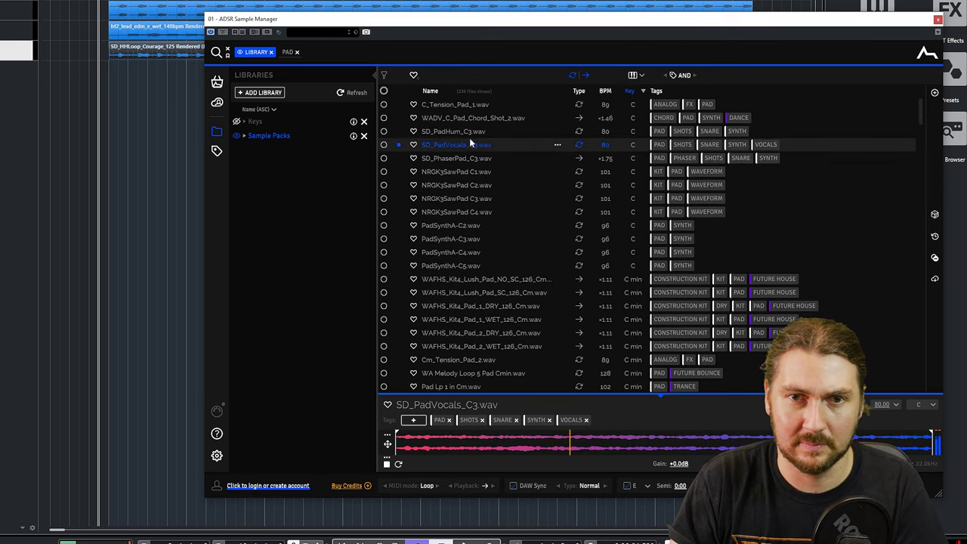
{"action": "left_click_drag", "start_coordinate": [461, 143], "coordinate": [106, 74]}
{"action": "left_click", "coordinate": [423, 271]}
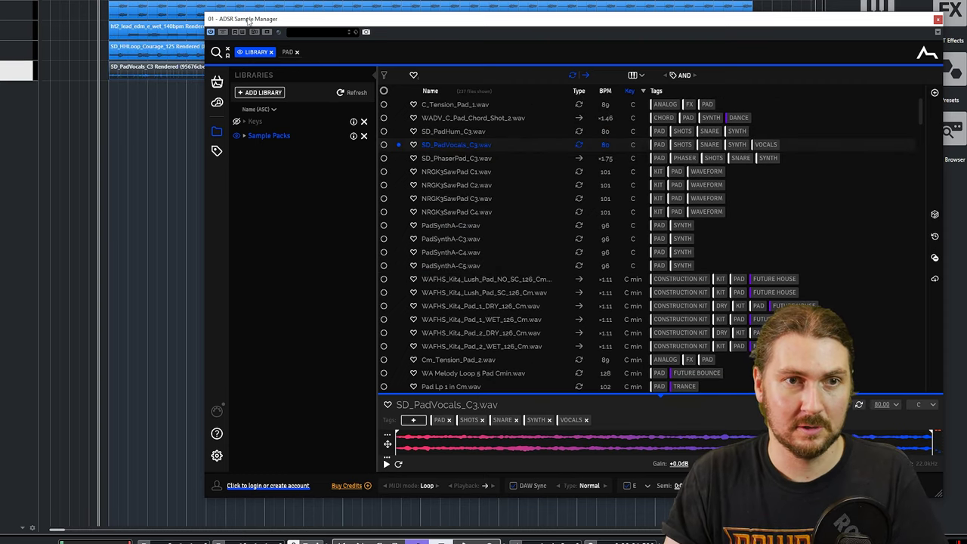
{"action": "left_click_drag", "start_coordinate": [248, 21], "coordinate": [207, 125]}
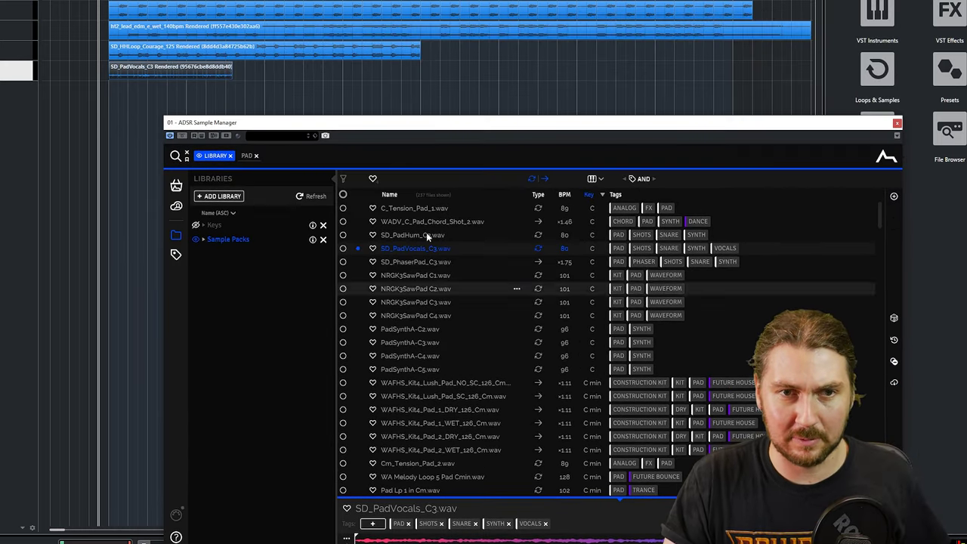
Step: Delete the old SD_PadVocals_C3 Rendered clip from the arrangement
{"action": "left_click_drag", "start_coordinate": [418, 122], "coordinate": [419, 60]}
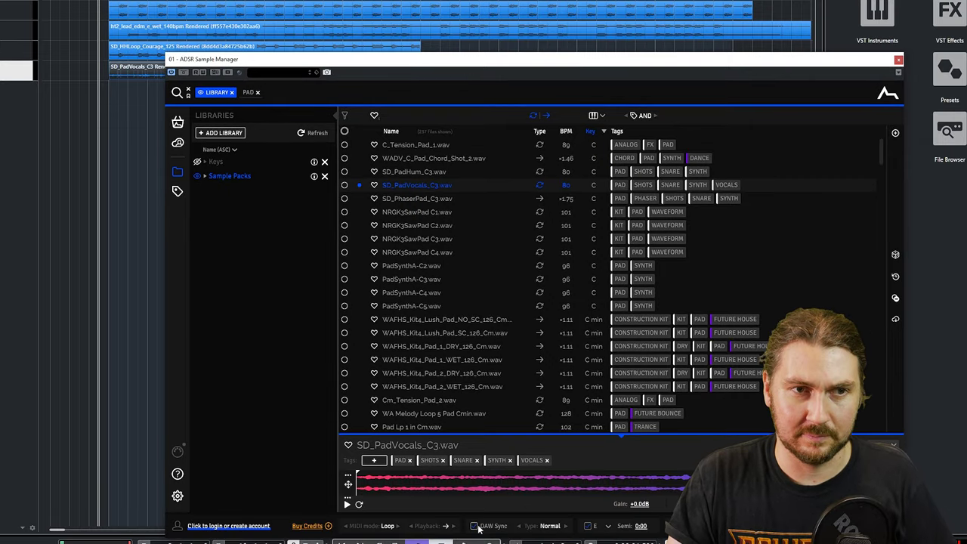
{"action": "left_click_drag", "start_coordinate": [296, 58], "coordinate": [284, 127]}
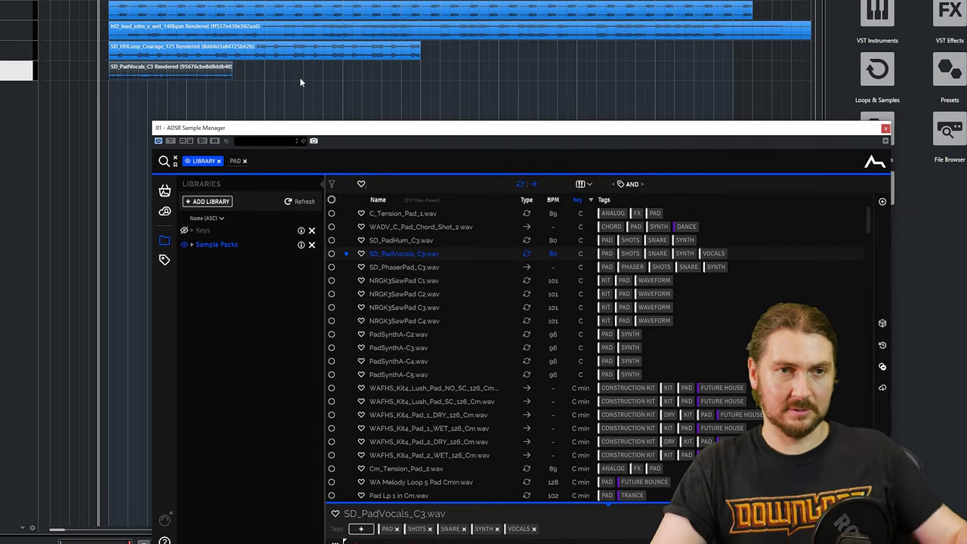
{"action": "left_click", "coordinate": [222, 75]}
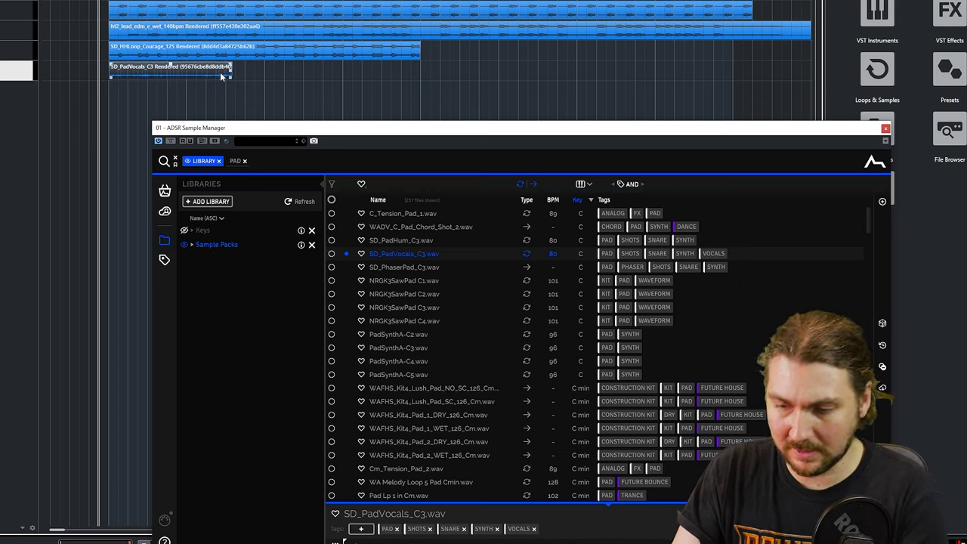
{"action": "key", "text": "Delete"}
Step: Re-import SD_PadVocals_C3 at the start of its track
{"action": "left_click_drag", "start_coordinate": [409, 213], "coordinate": [177, 101]}
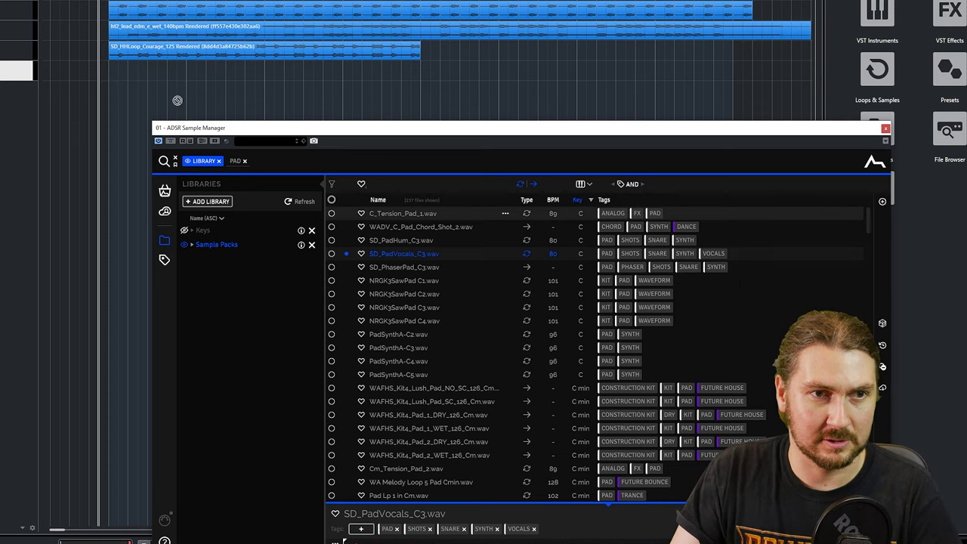
{"action": "left_click_drag", "start_coordinate": [110, 68], "coordinate": [110, 68]}
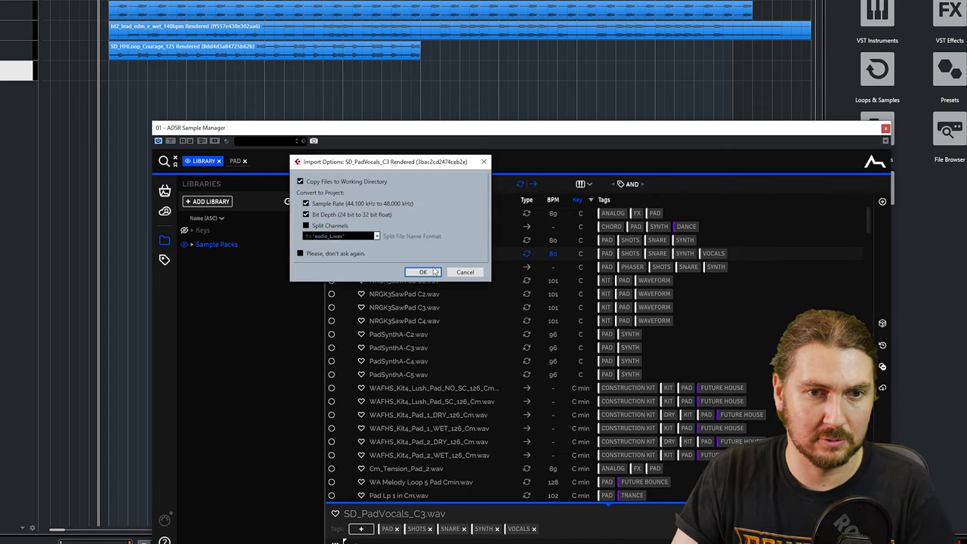
{"action": "left_click", "coordinate": [428, 270]}
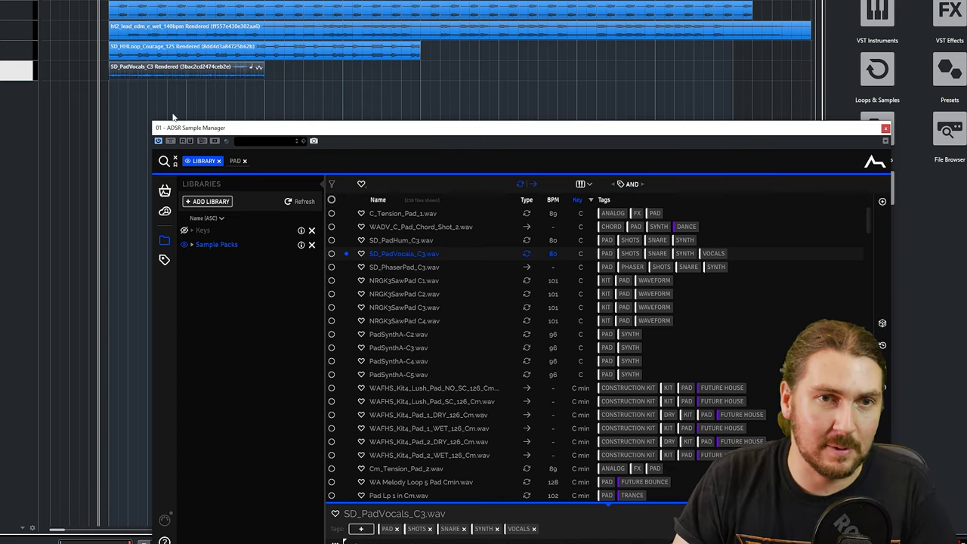
{"action": "left_click_drag", "start_coordinate": [389, 133], "coordinate": [340, 22]}
{"action": "left_click_drag", "start_coordinate": [257, 23], "coordinate": [257, 169]}
Step: Duplicate the hi-hat and pad vocal clips with Ctrl+D and delete the extra copies on the right
{"action": "scroll", "coordinate": [453, 75], "scroll_direction": "right", "scroll_amount": 3}
{"action": "key", "text": "ctrl+d"}
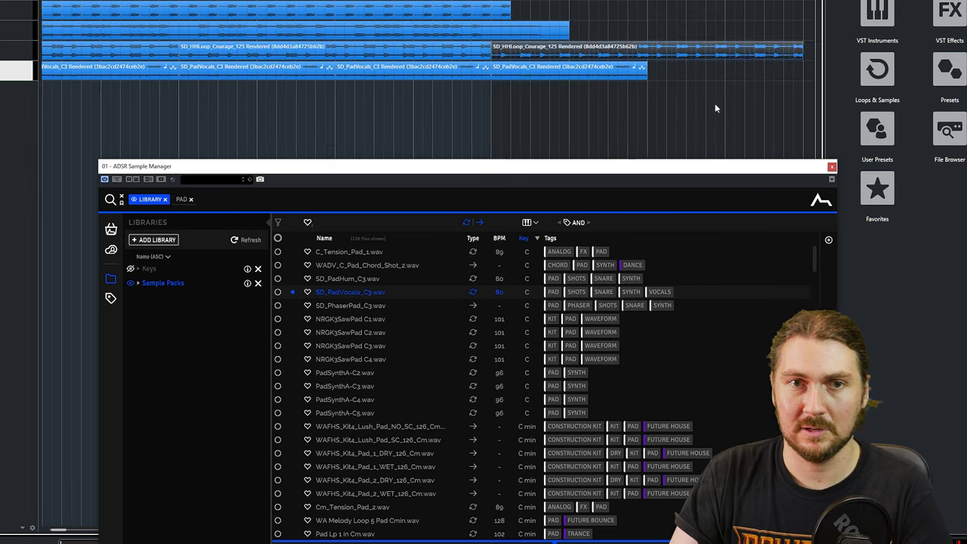
{"action": "key", "text": "ctrl+d"}
{"action": "left_click_drag", "start_coordinate": [668, 116], "coordinate": [559, 68]}
{"action": "key", "text": "Delete"}
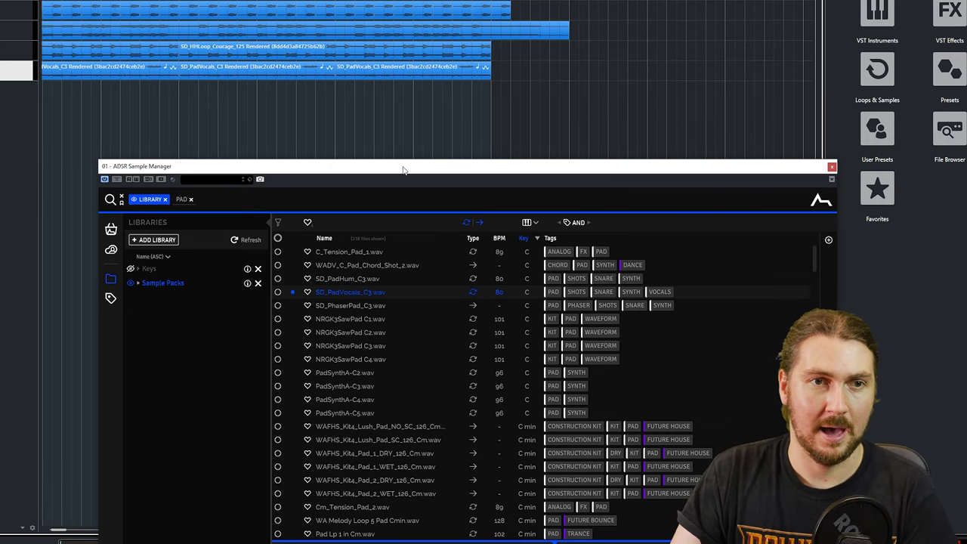
{"action": "left_click_drag", "start_coordinate": [404, 170], "coordinate": [383, 46]}
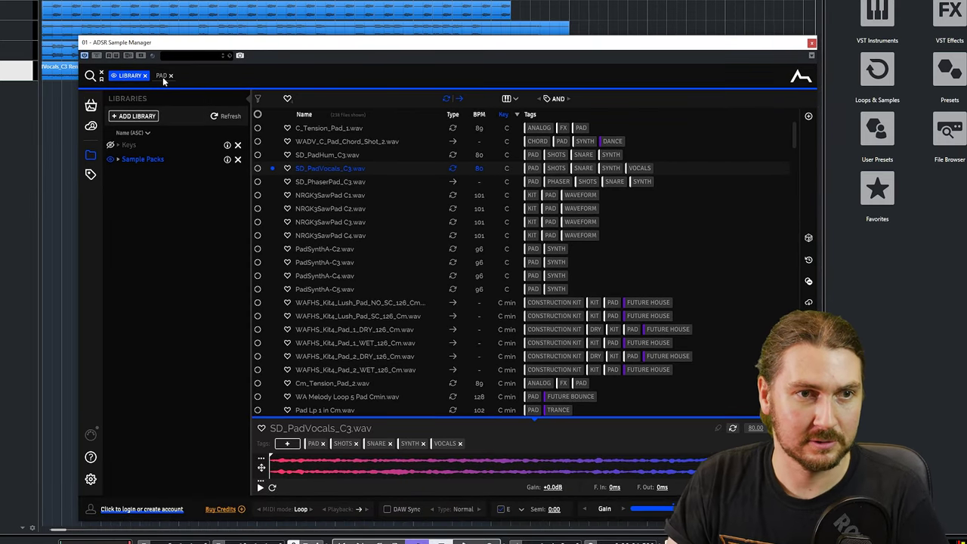
Step: Swap the PAD tag for a VOCALS tag and filter to root key E
{"action": "key", "text": "BackSpace"}
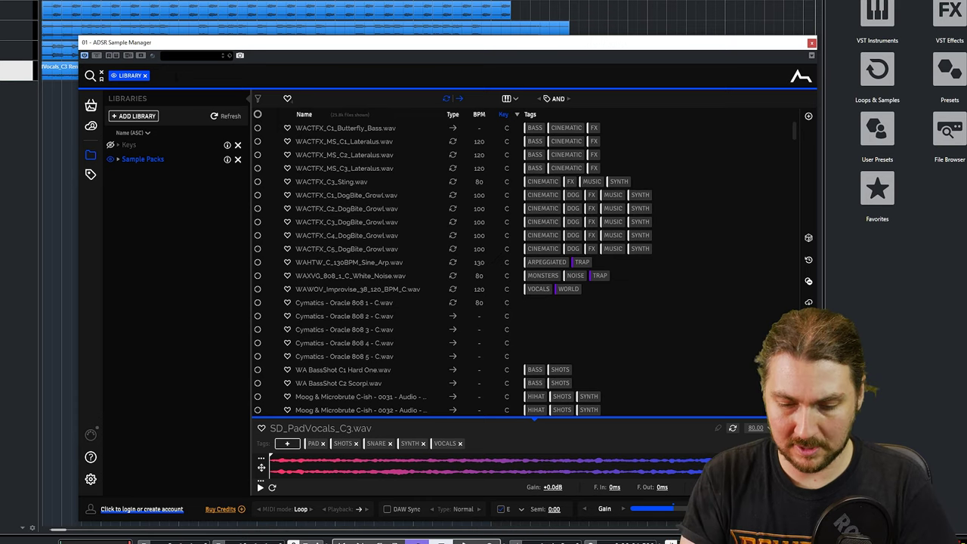
{"action": "type", "text": "vocals"}
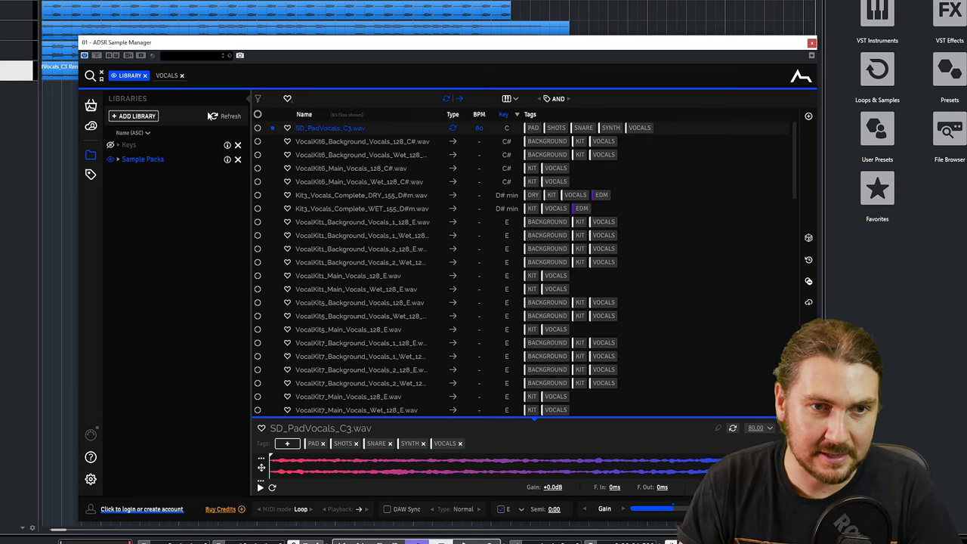
{"action": "left_click", "coordinate": [516, 99]}
{"action": "mouse_move", "coordinate": [518, 119]}
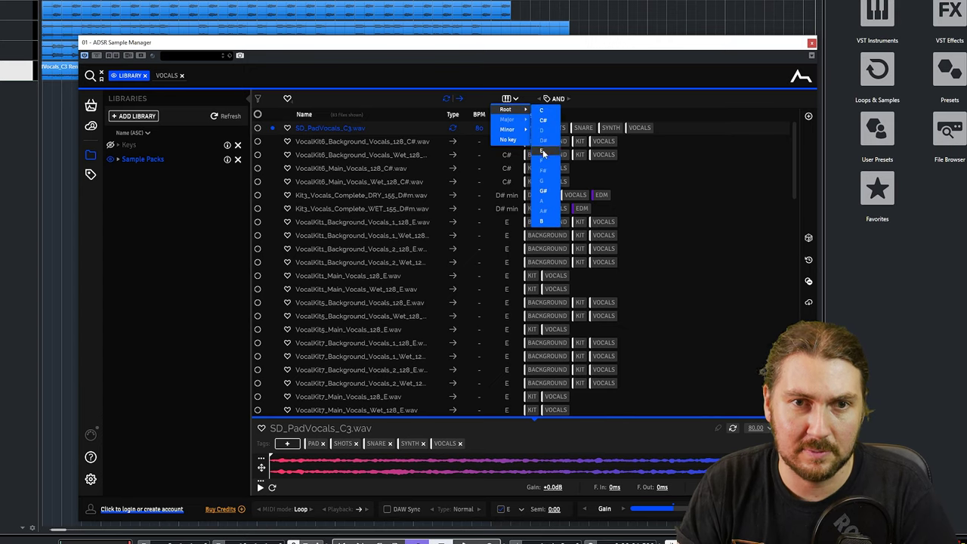
{"action": "left_click", "coordinate": [543, 150]}
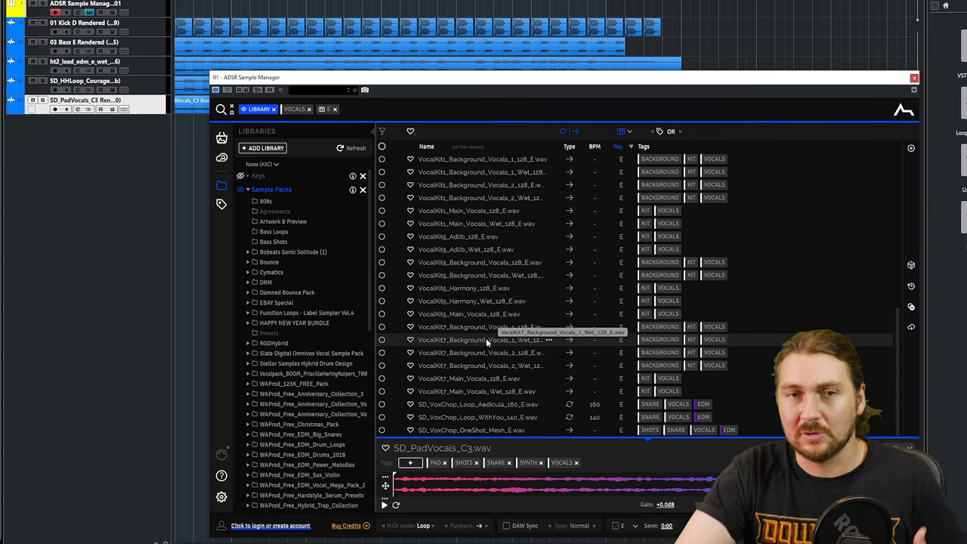
Step: Preview the SD_Omnivox oneshot, phrase and chop samples, then drag SD_Omnivox_chop_Mellow_128_E into Cubase
{"action": "scroll", "coordinate": [494, 281], "scroll_direction": "up", "scroll_amount": 4}
{"action": "scroll", "coordinate": [497, 284], "scroll_direction": "up", "scroll_amount": 4}
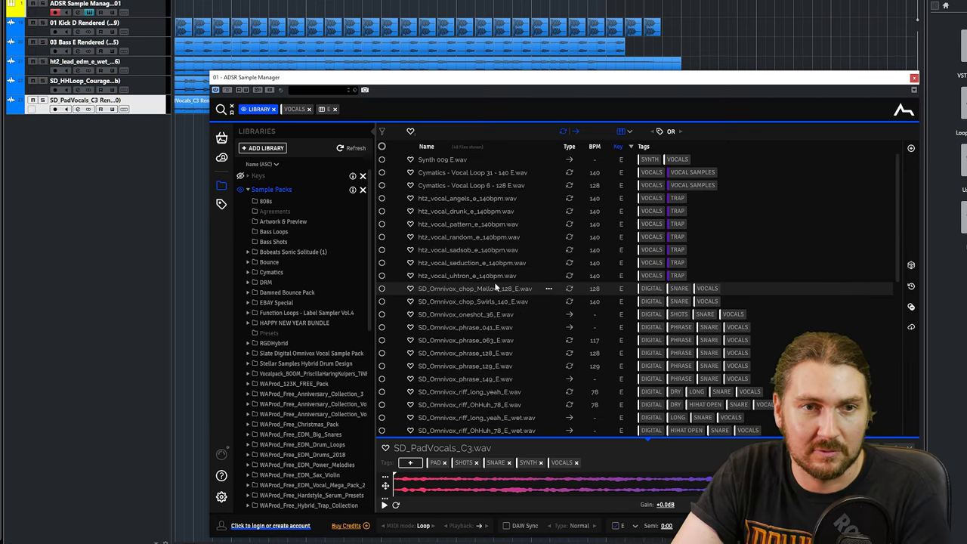
{"action": "left_click", "coordinate": [470, 315]}
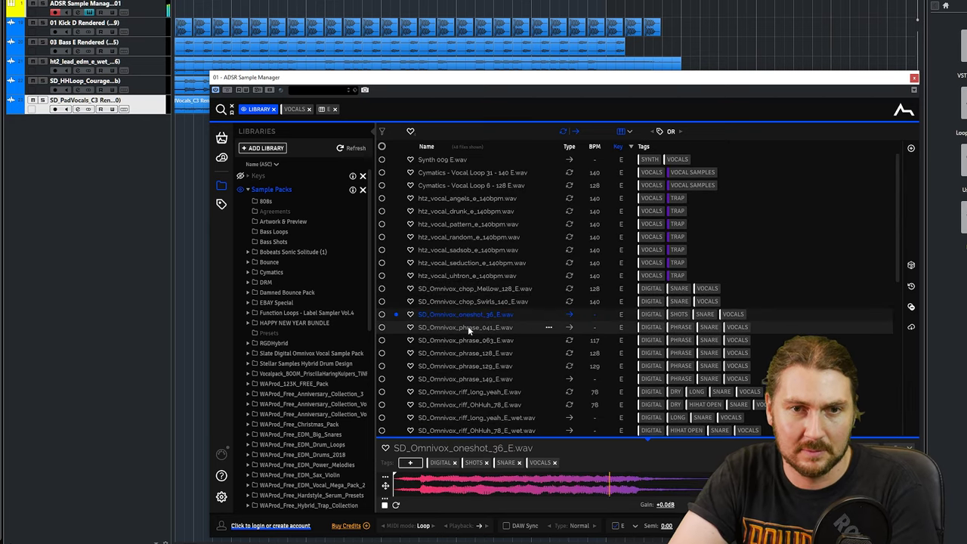
{"action": "scroll", "coordinate": [542, 284], "scroll_direction": "down", "scroll_amount": 2}
{"action": "left_click", "coordinate": [542, 284]}
{"action": "left_click", "coordinate": [435, 294]}
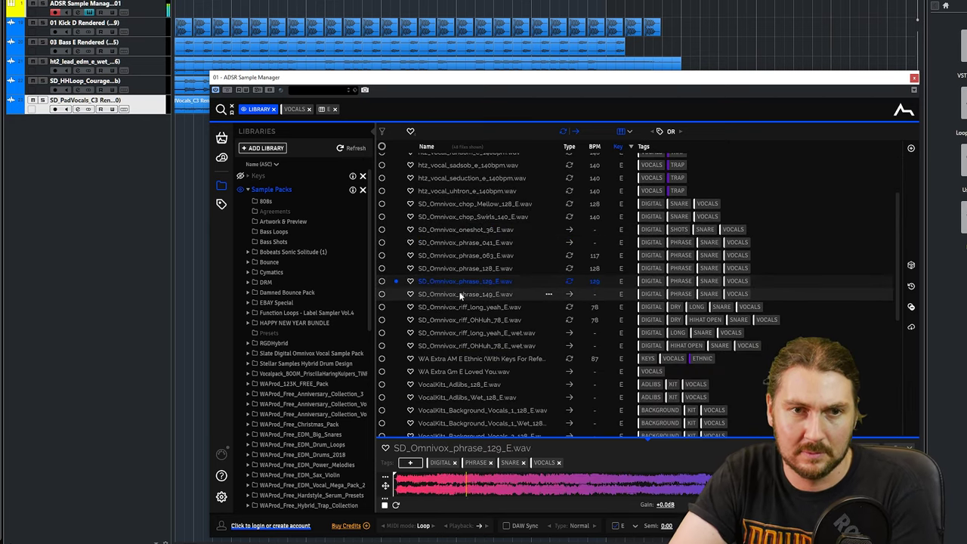
{"action": "left_click", "coordinate": [456, 255]}
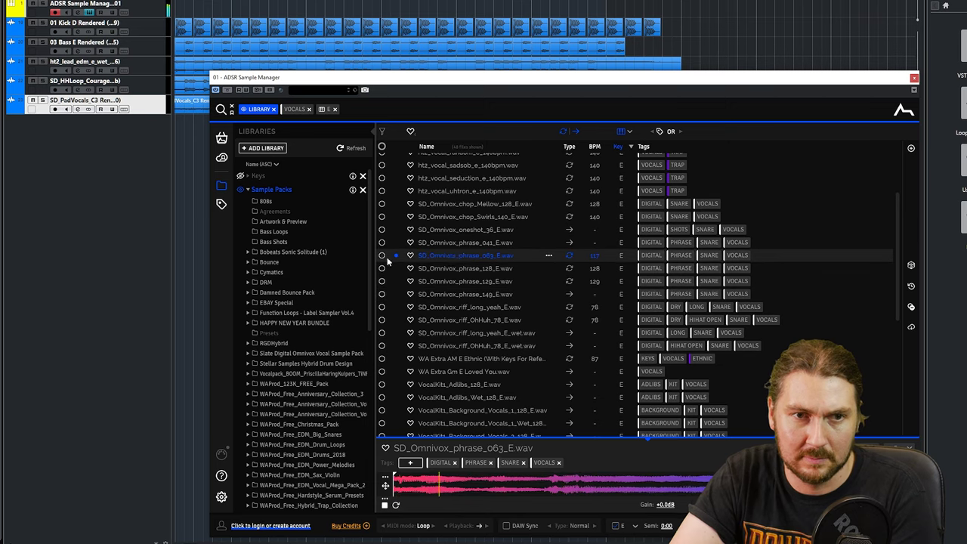
{"action": "left_click", "coordinate": [463, 229]}
{"action": "left_click", "coordinate": [482, 205]}
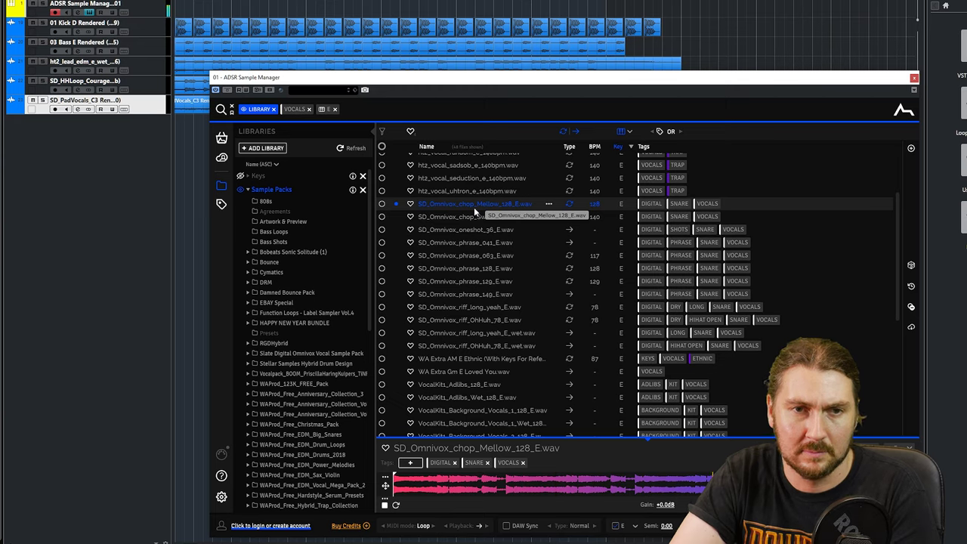
{"action": "left_click", "coordinate": [457, 219]}
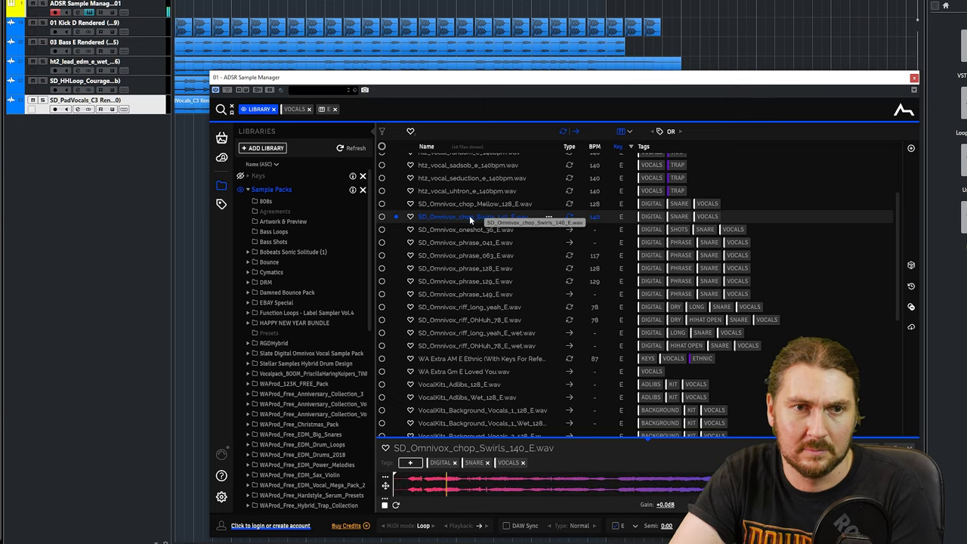
{"action": "left_click", "coordinate": [467, 210]}
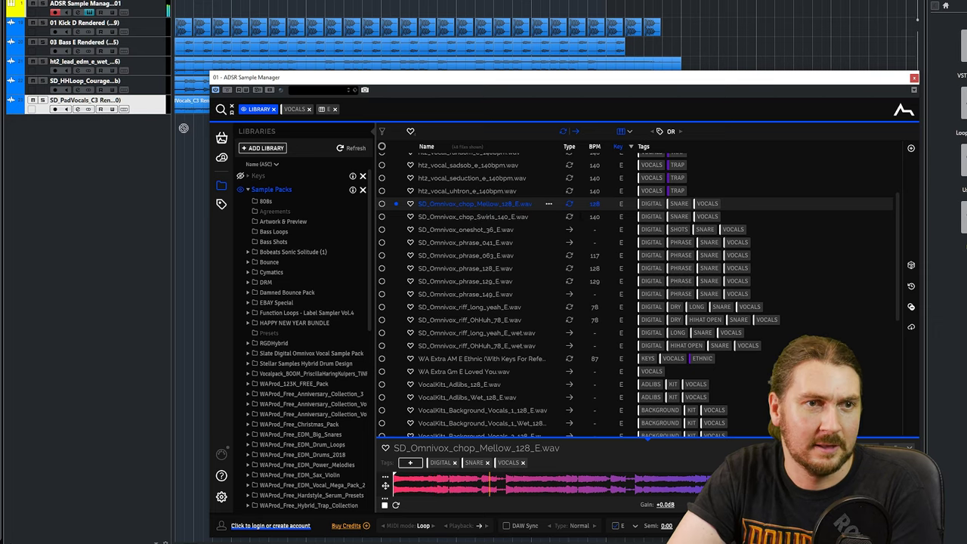
{"action": "left_click_drag", "start_coordinate": [184, 129], "coordinate": [183, 130]}
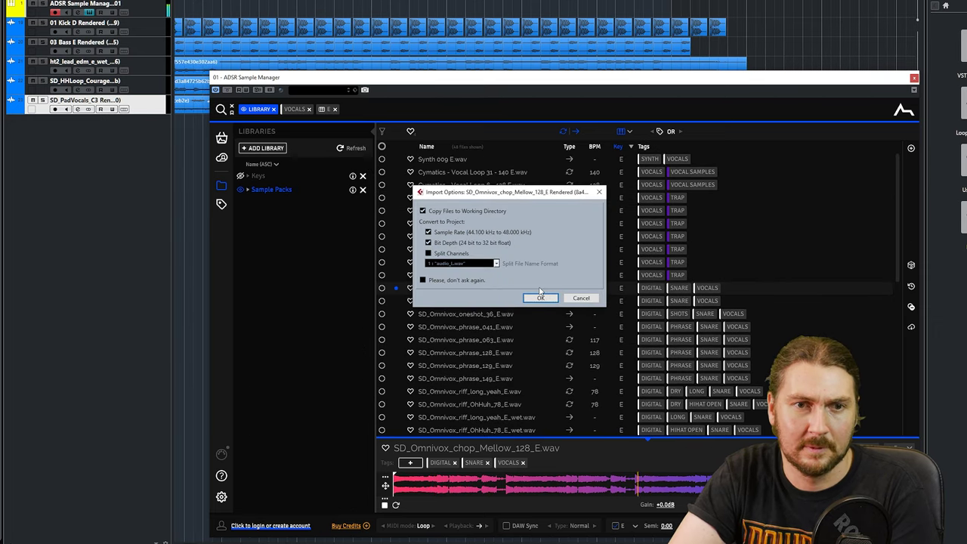
Step: Import the Mellow chop and move its clip to the project start
{"action": "left_click", "coordinate": [542, 298]}
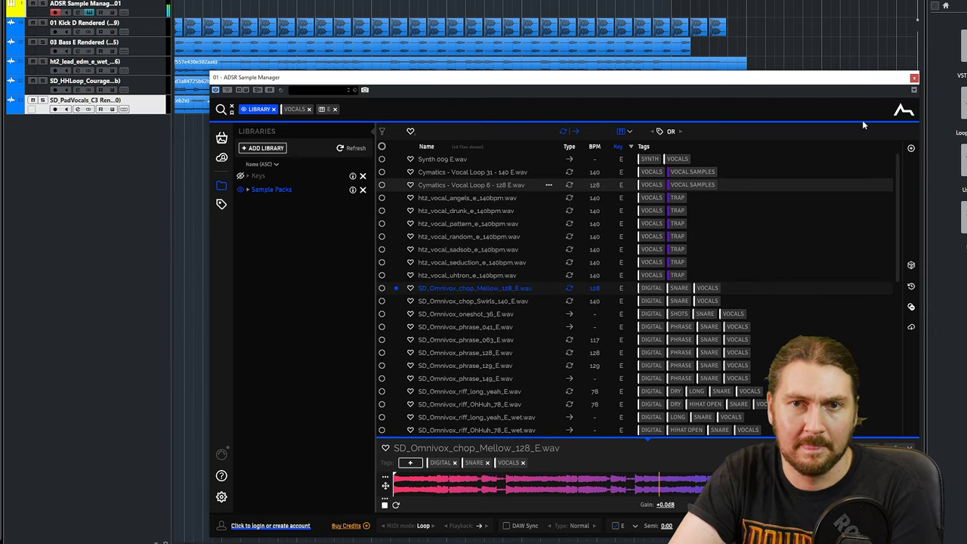
{"action": "left_click", "coordinate": [915, 78]}
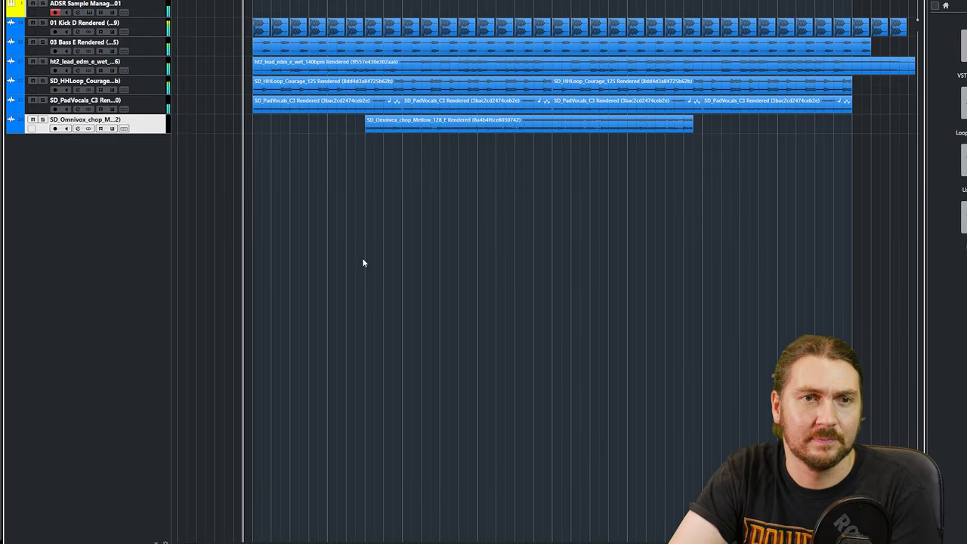
{"action": "left_click_drag", "start_coordinate": [421, 131], "coordinate": [310, 123]}
{"action": "left_click", "coordinate": [578, 292]}
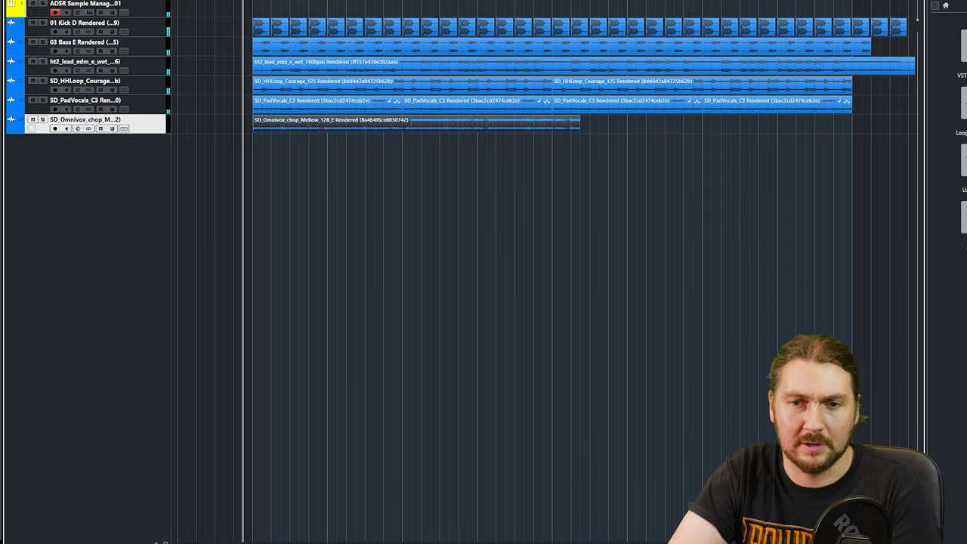
{"action": "key", "text": "g"}
{"action": "key", "text": "g"}
{"action": "key", "text": "g"}
{"action": "key", "text": "g"}
{"action": "key", "text": "g"}
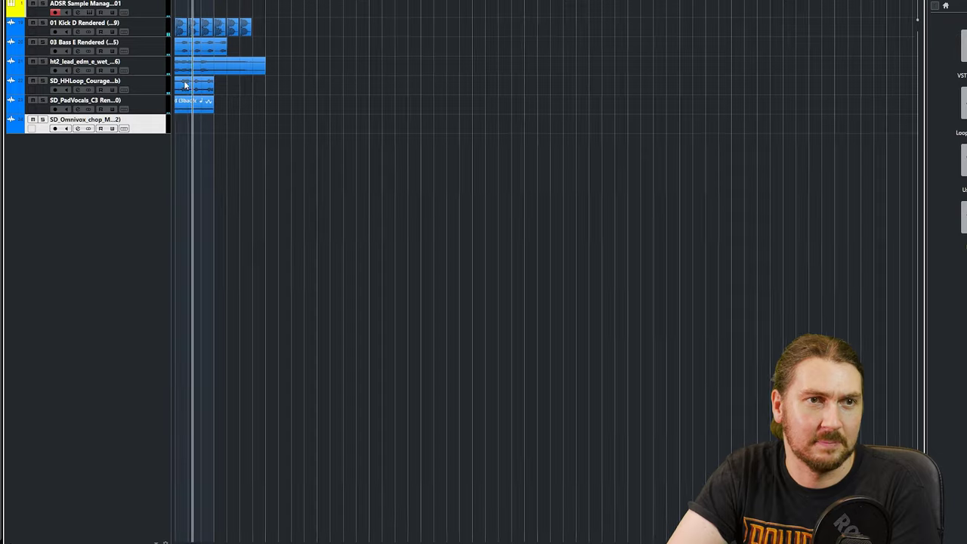
{"action": "key", "text": "h"}
{"action": "key", "text": "h"}
Step: Push the first five tracks' clips later to make an intro with duplicated Mellow chop and pad vocal clips
{"action": "left_click_drag", "start_coordinate": [660, 22], "coordinate": [214, 113]}
{"action": "left_click_drag", "start_coordinate": [296, 68], "coordinate": [612, 68]}
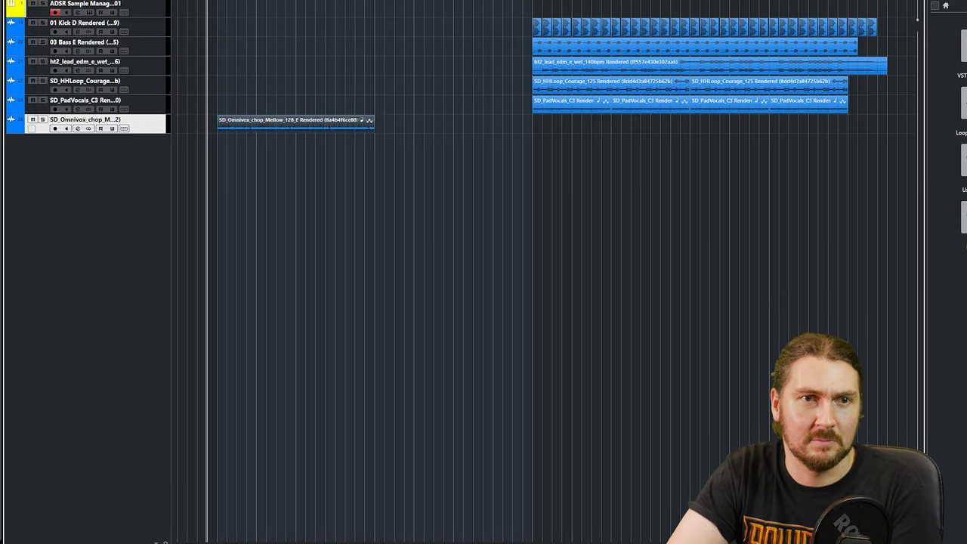
{"action": "key", "text": "ctrl+d"}
{"action": "key", "text": "space"}
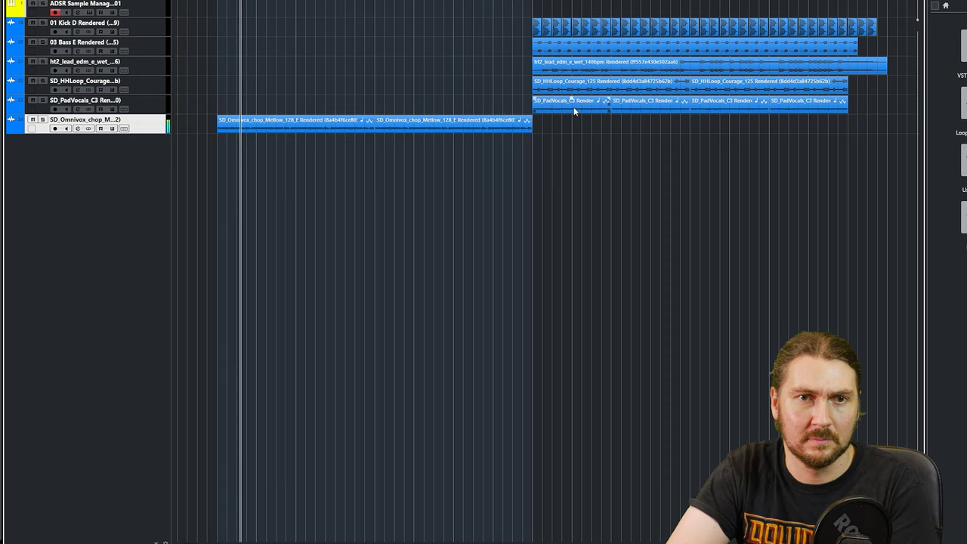
{"action": "left_click_drag", "start_coordinate": [573, 106], "coordinate": [413, 103]}
{"action": "key", "text": "ctrl+d"}
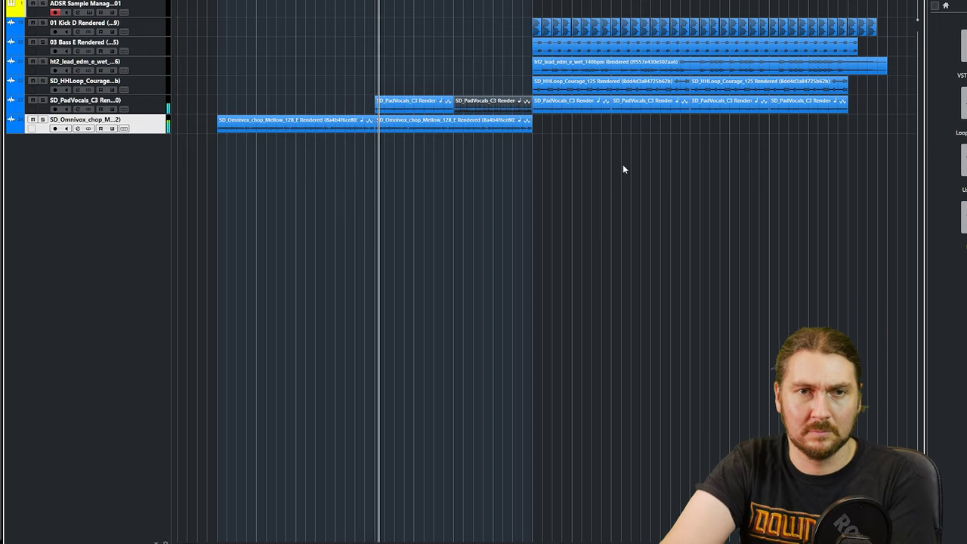
Step: Delete the main-section pad vocal clips and shorten the second Mellow chop clip
{"action": "left_click_drag", "start_coordinate": [837, 128], "coordinate": [563, 106]}
{"action": "key", "text": "Delete"}
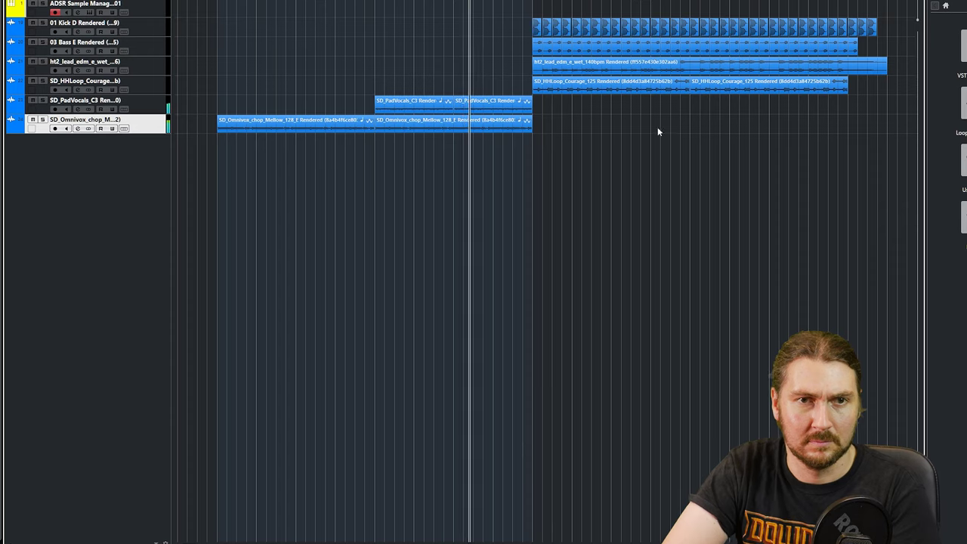
{"action": "left_click_drag", "start_coordinate": [532, 130], "coordinate": [508, 132]}
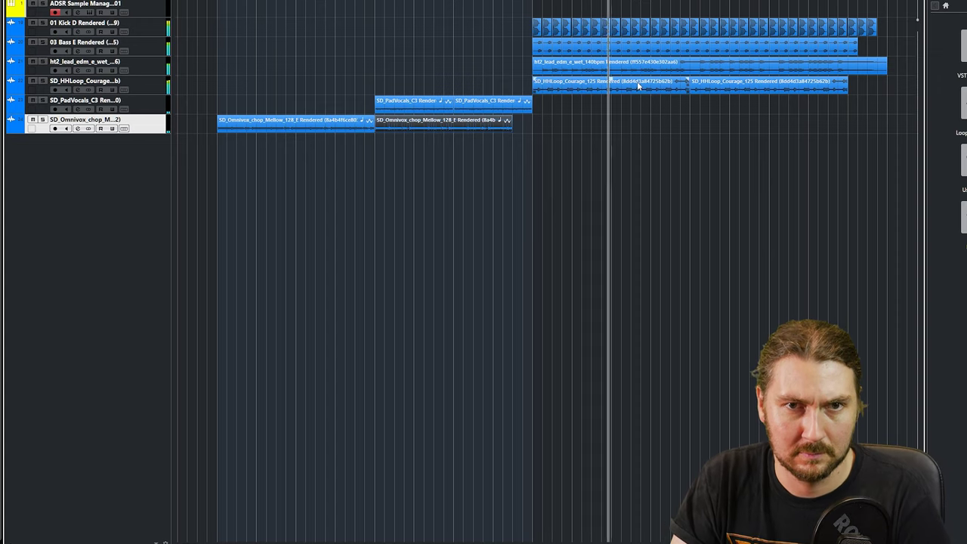
Step: Remove the first hi-hat loop clip and trim the kick, bass and lead clips to end together
{"action": "left_click", "coordinate": [573, 86]}
{"action": "key", "text": "Delete"}
{"action": "left_click", "coordinate": [739, 90]}
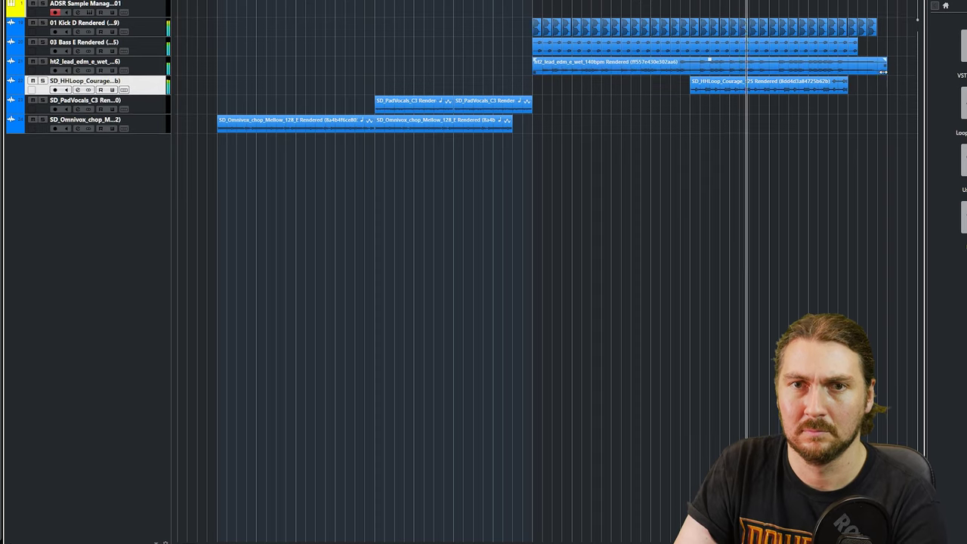
{"action": "left_click_drag", "start_coordinate": [883, 71], "coordinate": [852, 50]}
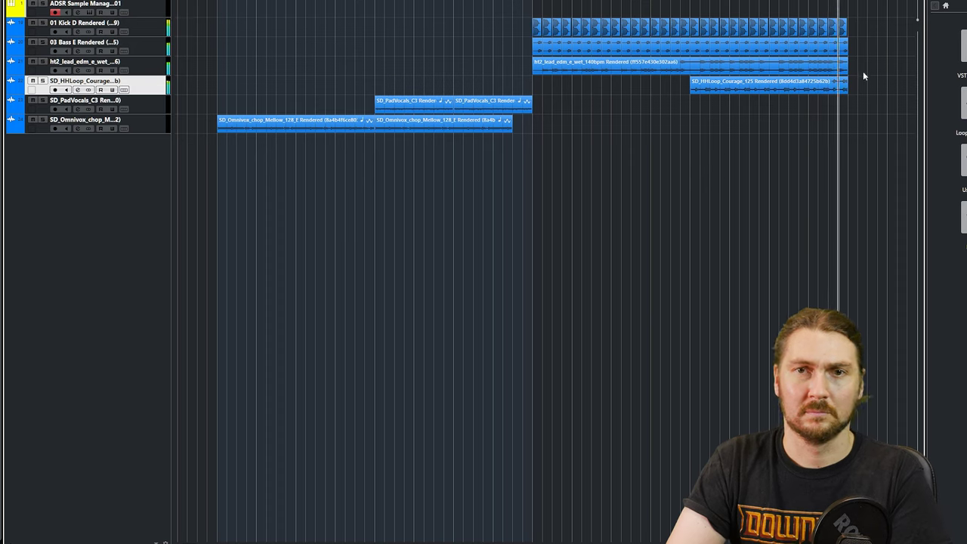
{"action": "left_click", "coordinate": [76, 4]}
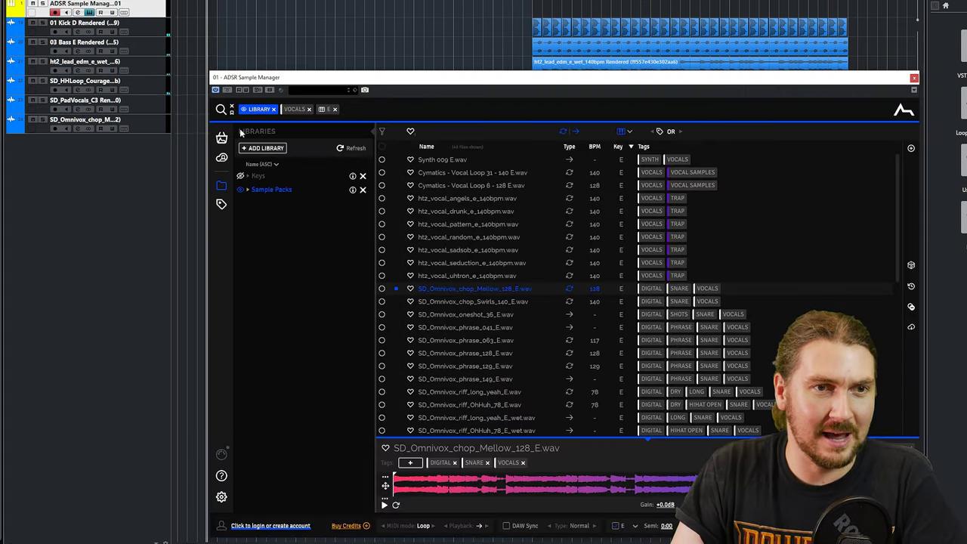
Step: Replace the VOCALS and E filters with a DOWNLIFTER search and audition Downlifter 8 Bars
{"action": "left_click", "coordinate": [308, 109]}
{"action": "left_click", "coordinate": [302, 109]}
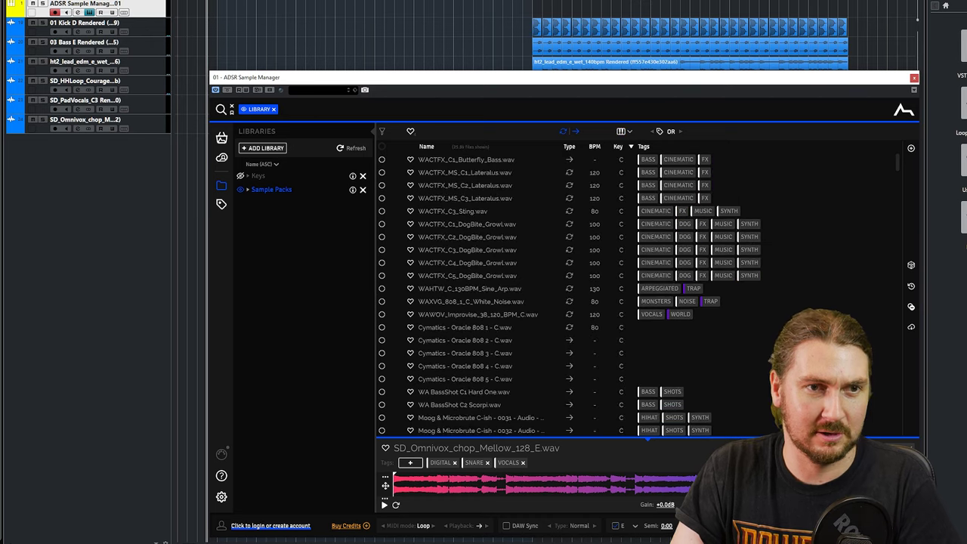
{"action": "type", "text": "downlifter"}
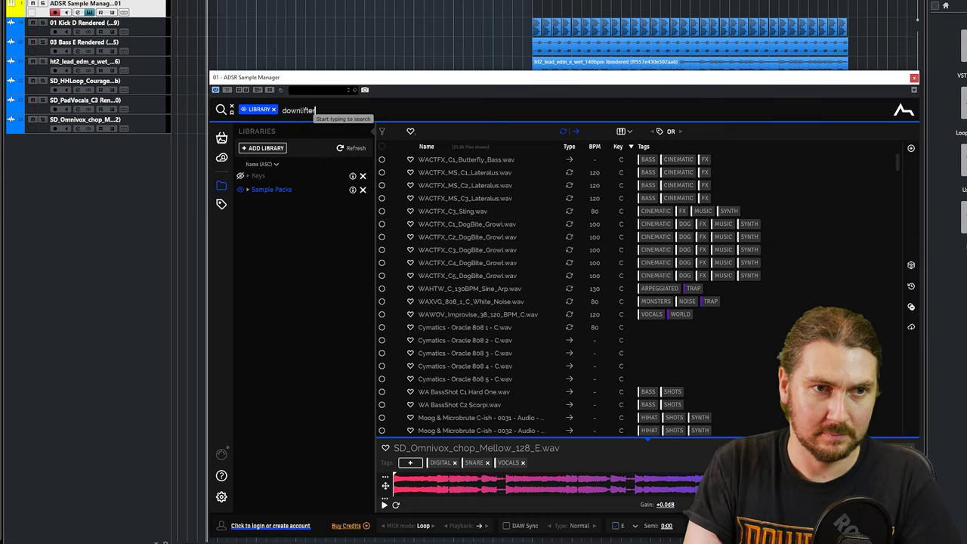
{"action": "key", "text": "Return"}
{"action": "left_click", "coordinate": [473, 198]}
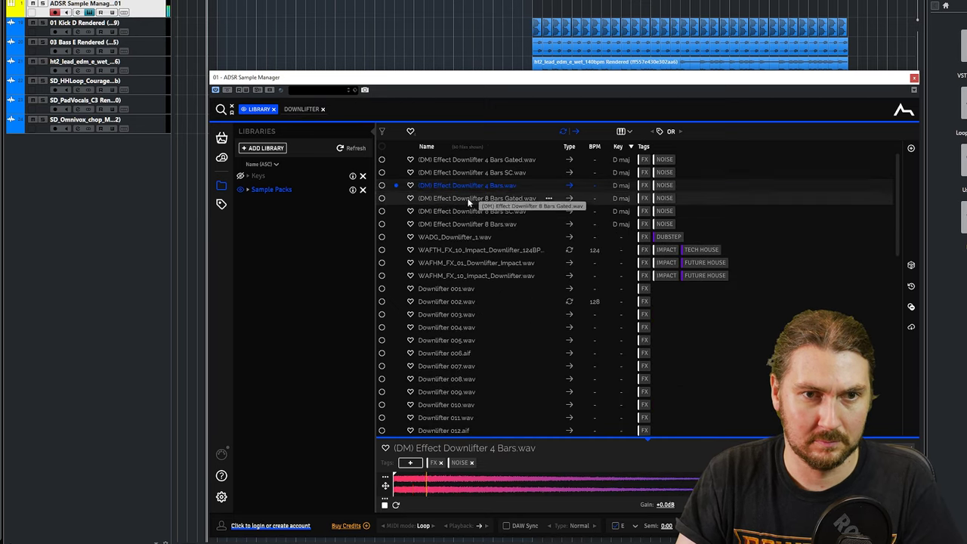
{"action": "left_click", "coordinate": [464, 224]}
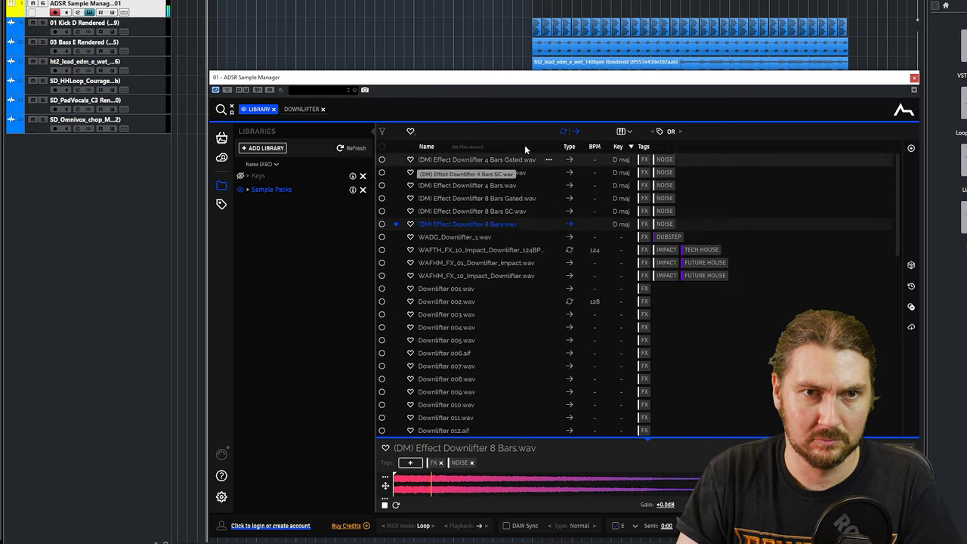
Step: Enable DAW Sync and import Downlifter 8 Bars onto a new Cubase track
{"action": "left_click", "coordinate": [507, 527]}
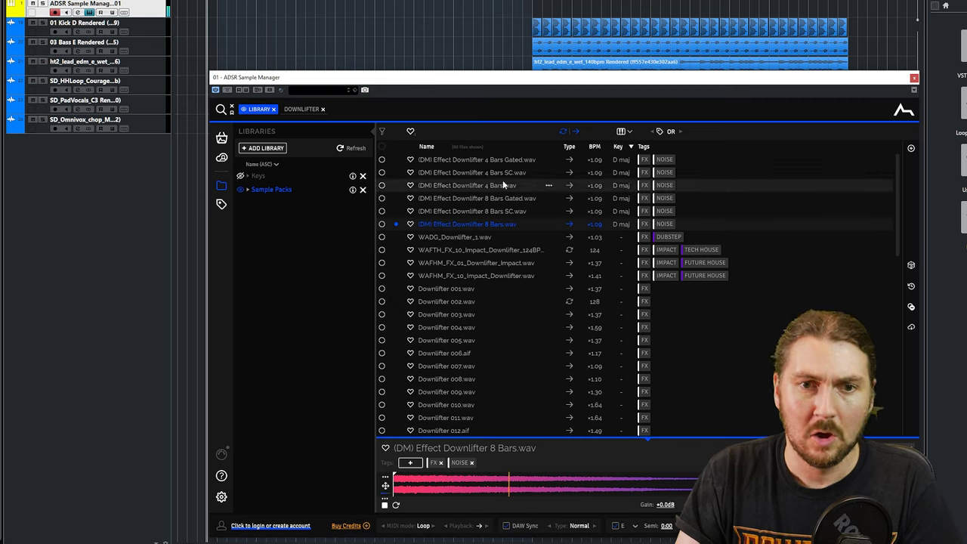
{"action": "left_click_drag", "start_coordinate": [568, 79], "coordinate": [587, 203]}
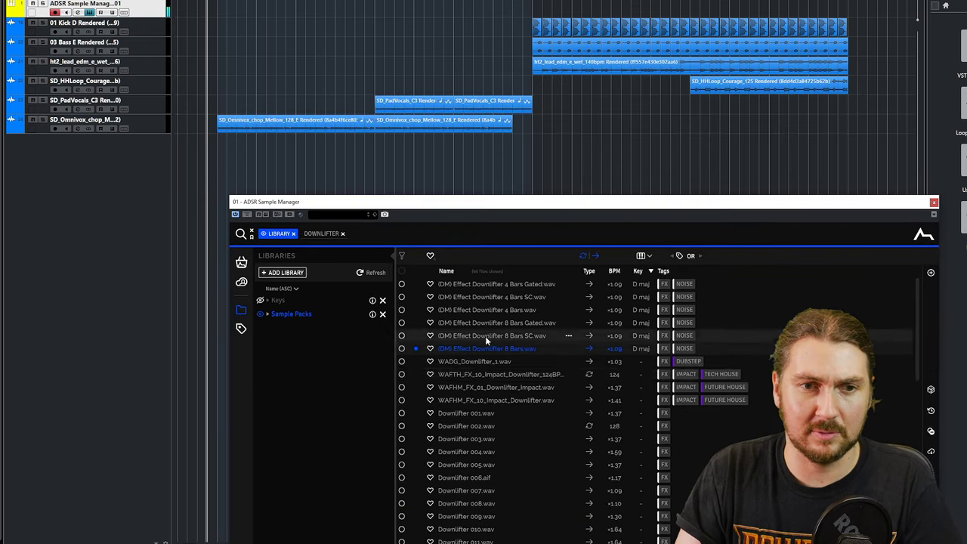
{"action": "left_click_drag", "start_coordinate": [478, 346], "coordinate": [534, 145]}
{"action": "left_click", "coordinate": [539, 298]}
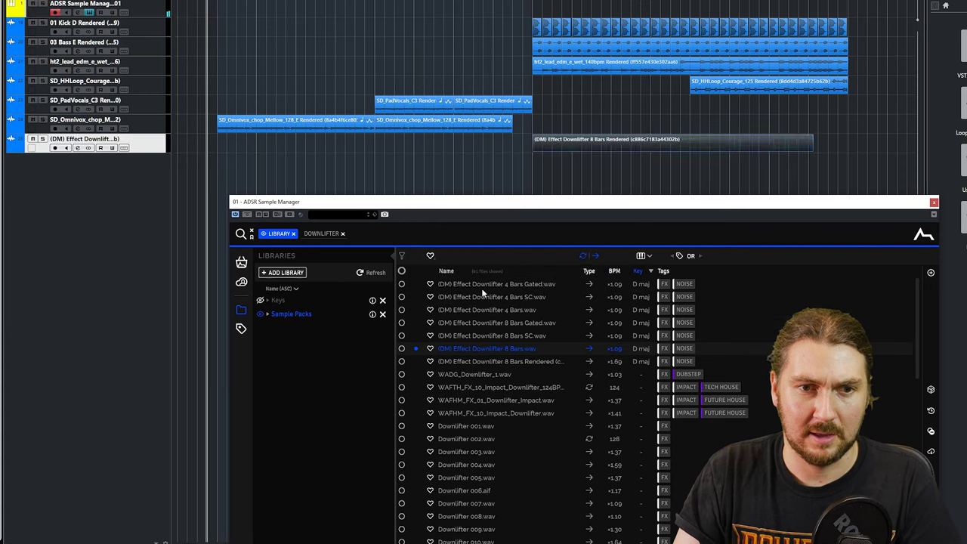
Step: Switch the search from DOWNLIFTER to UPLIFTER and drag Damned Uplifter 8 Bars toward the arrangement
{"action": "left_click", "coordinate": [342, 234]}
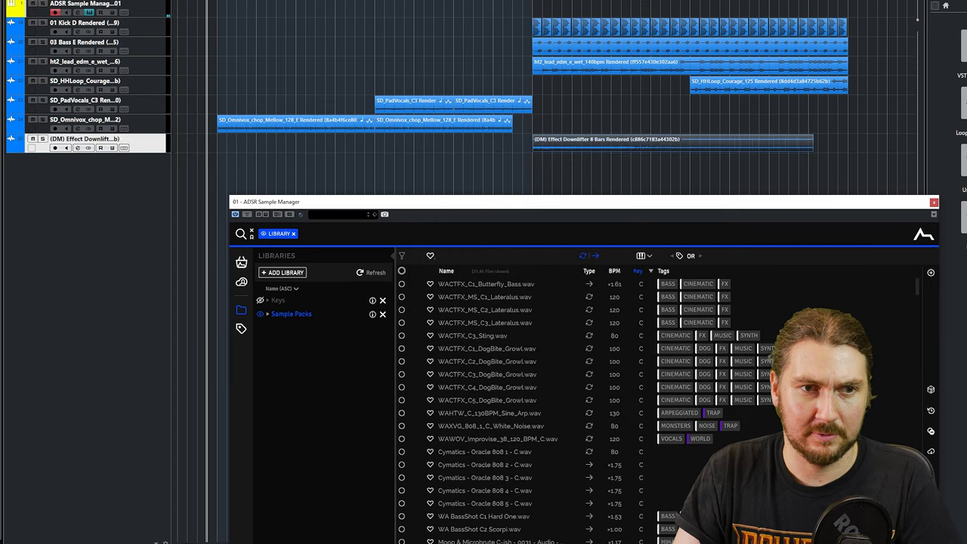
{"action": "type", "text": "up"}
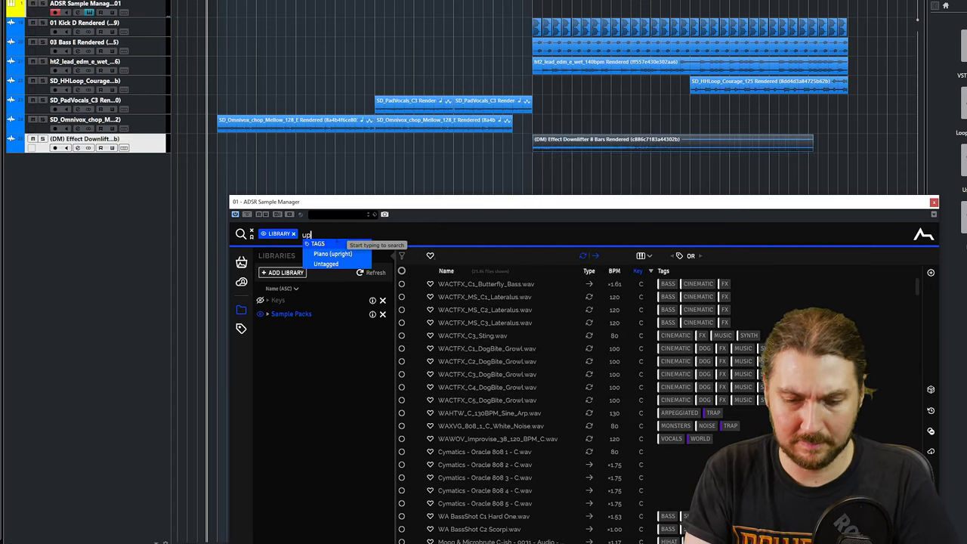
{"action": "type", "text": "lifter"}
{"action": "key", "text": "Return"}
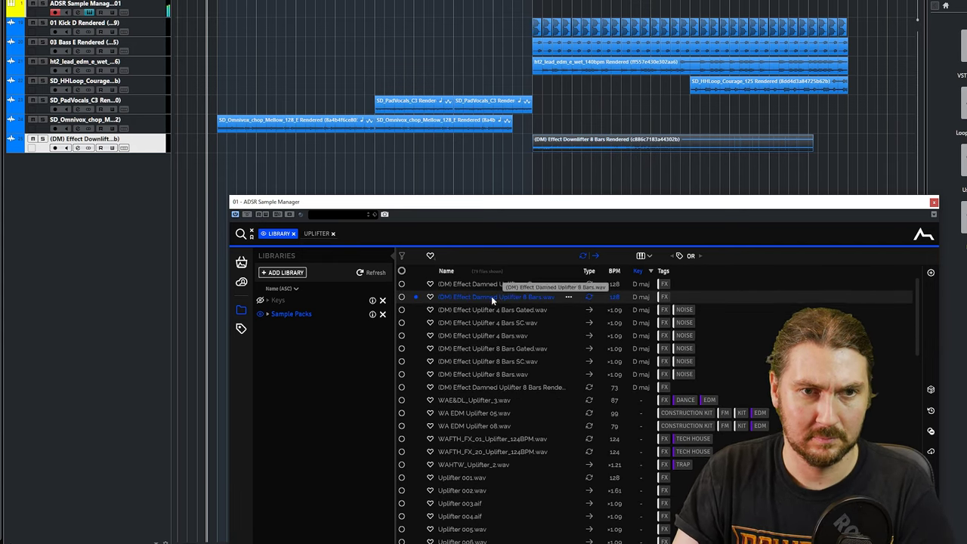
{"action": "left_click_drag", "start_coordinate": [437, 170], "coordinate": [376, 166]}
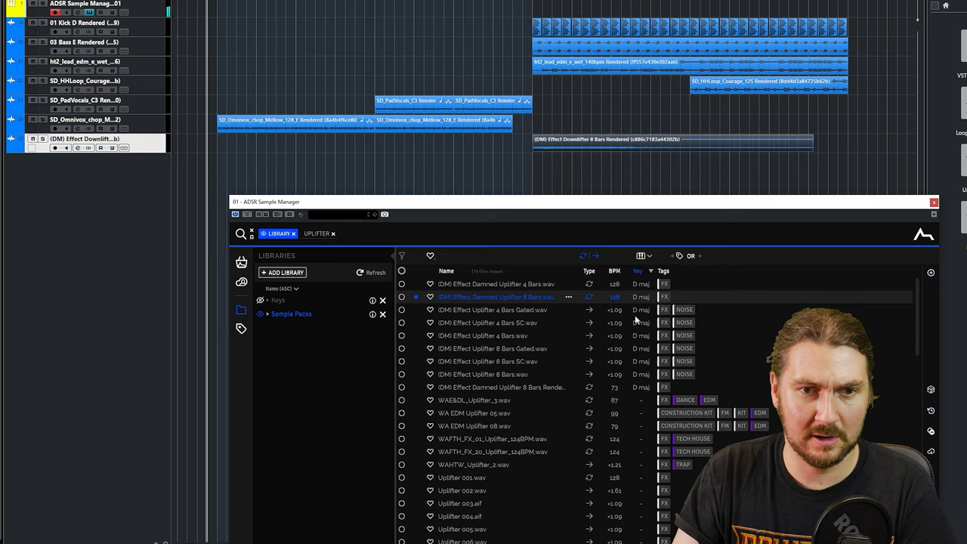
{"action": "left_click_drag", "start_coordinate": [556, 160], "coordinate": [473, 161]}
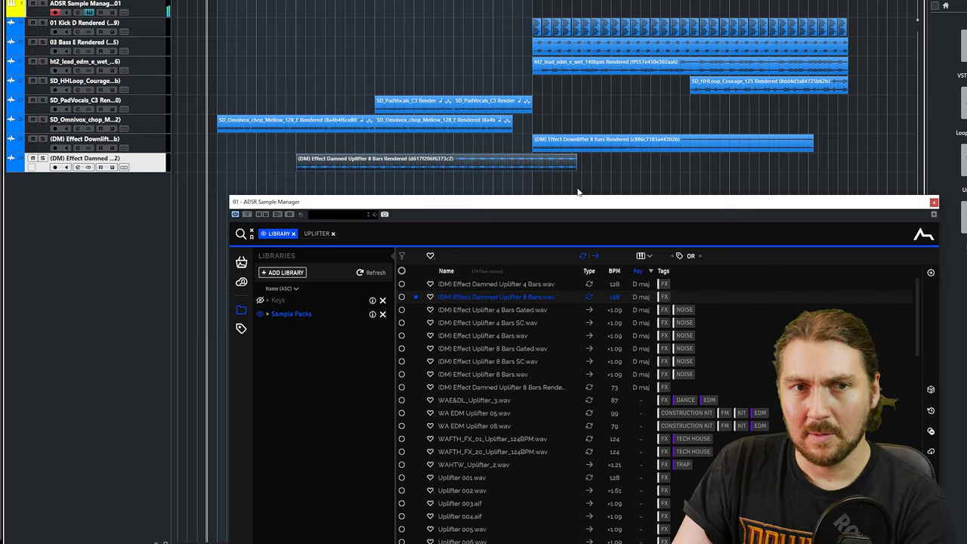
Step: Set the stretch Type to Drums, re-enable DAW Sync and drop the uplifter onto the empty track
{"action": "left_click_drag", "start_coordinate": [558, 204], "coordinate": [490, 45]}
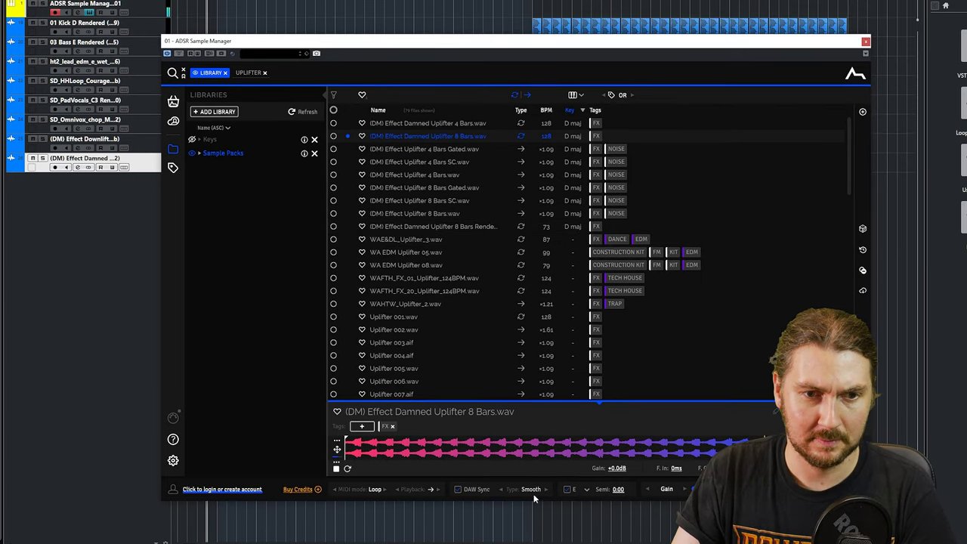
{"action": "left_click", "coordinate": [501, 490]}
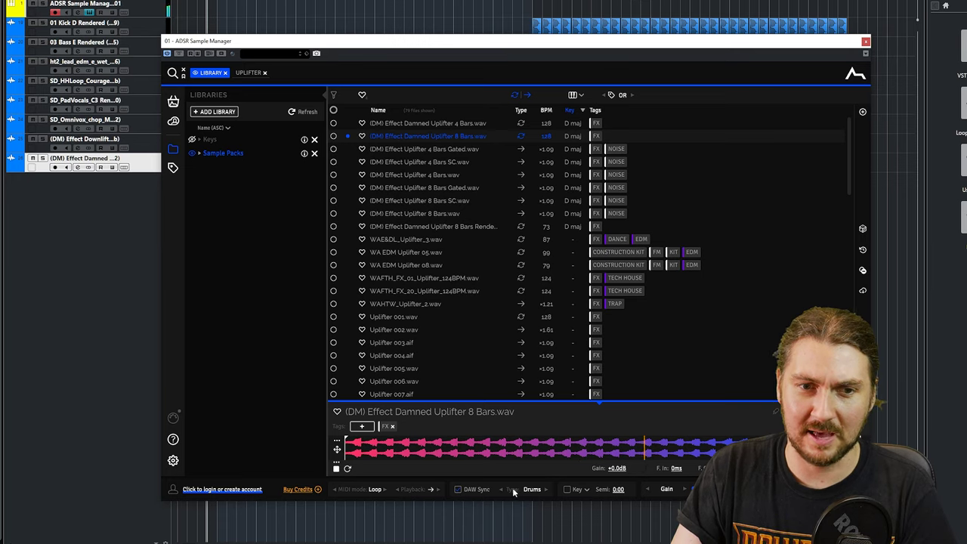
{"action": "left_click", "coordinate": [458, 490]}
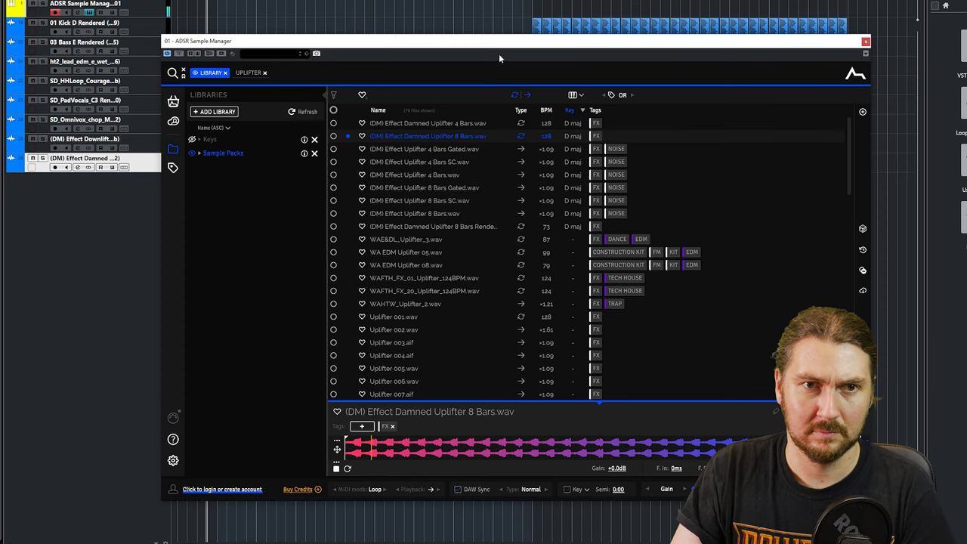
{"action": "left_click_drag", "start_coordinate": [499, 54], "coordinate": [580, 308]}
{"action": "left_click_drag", "start_coordinate": [499, 406], "coordinate": [221, 169]}
Step: Confirm the uplifter import and close the ADSR Sample Manager window
{"action": "left_click", "coordinate": [544, 299]}
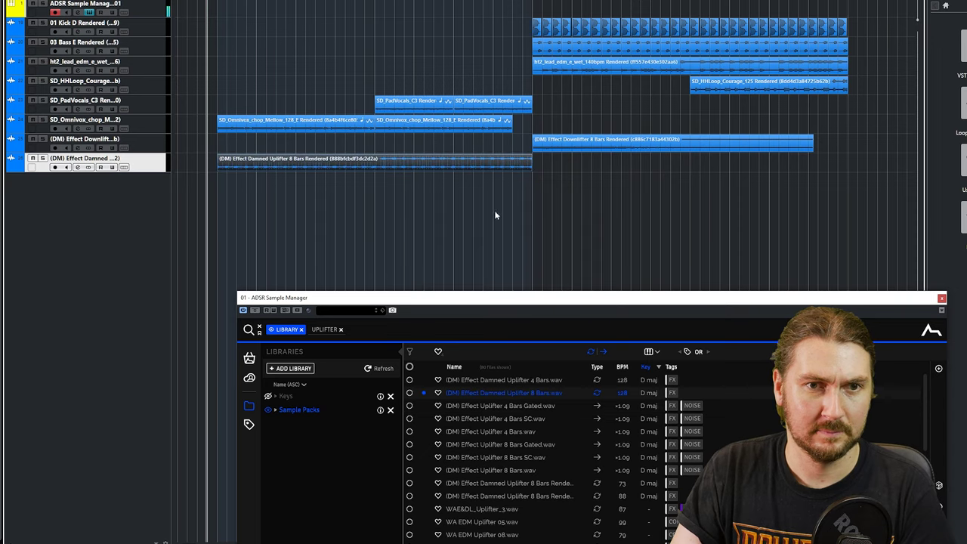
{"action": "left_click_drag", "start_coordinate": [560, 297], "coordinate": [479, 28]}
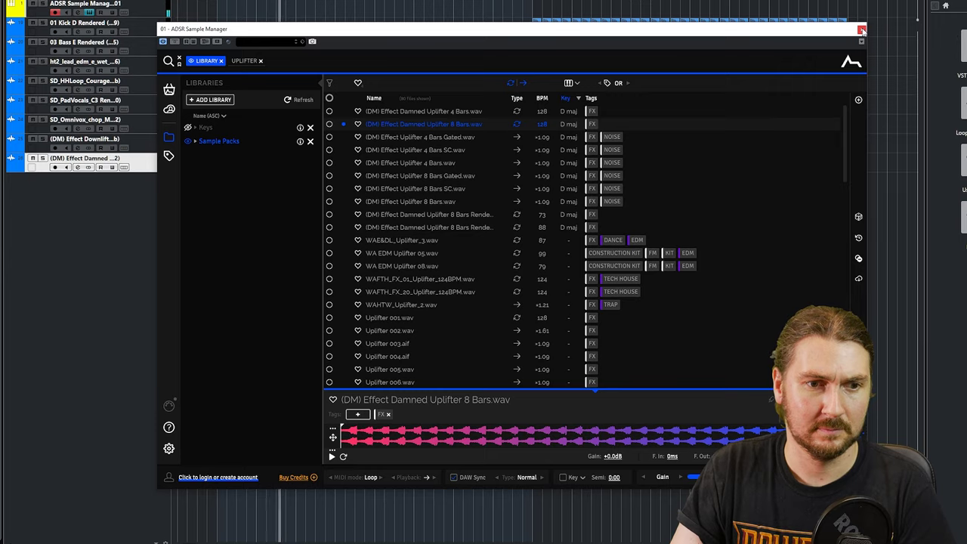
{"action": "left_click", "coordinate": [862, 30]}
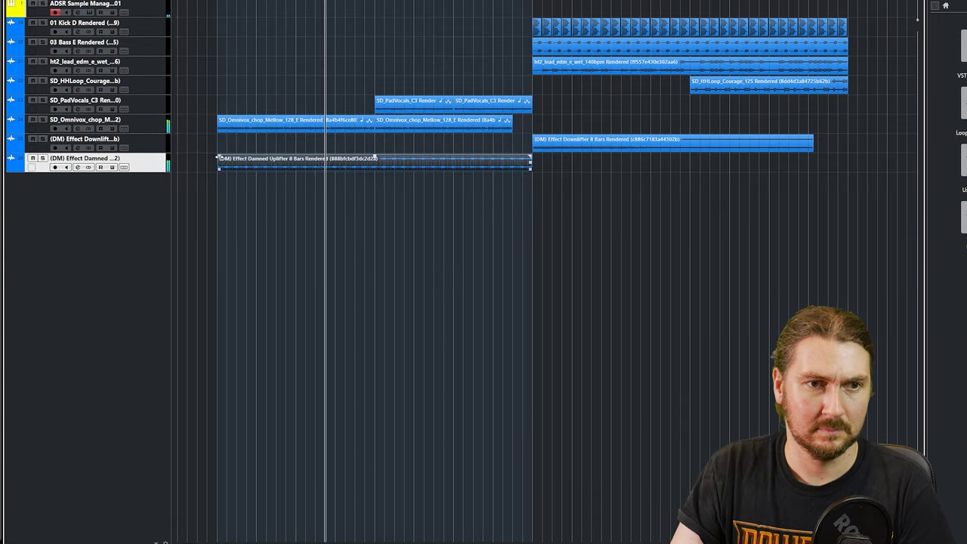
Step: Trim the uplifter's left edge to start with the PadVocals, discarding a trial fade-in
{"action": "left_click_drag", "start_coordinate": [220, 157], "coordinate": [381, 157]}
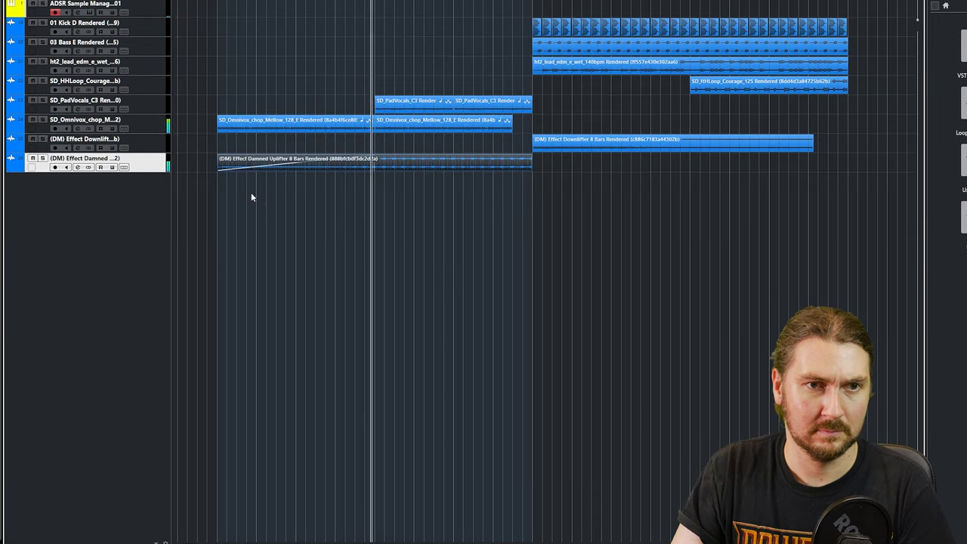
{"action": "key", "text": "ctrl+z"}
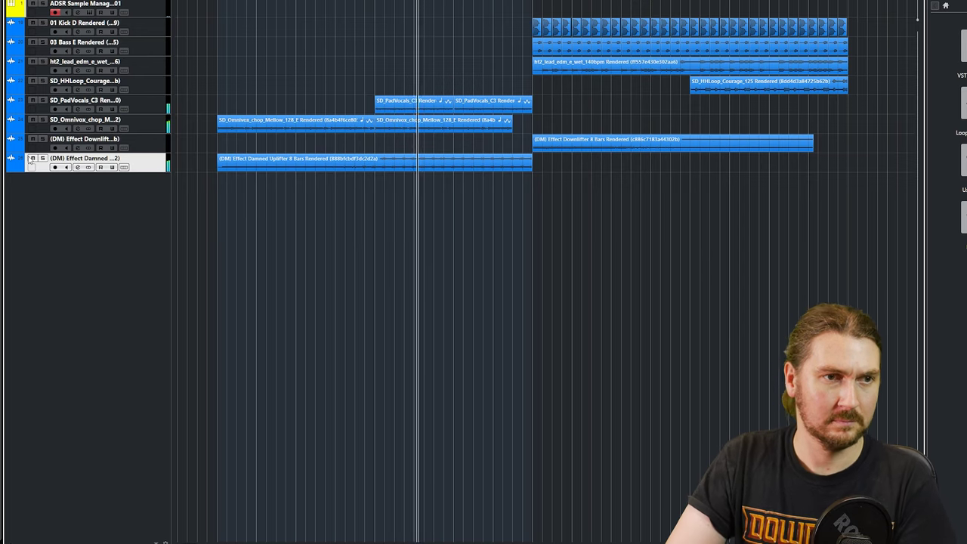
{"action": "left_click_drag", "start_coordinate": [220, 166], "coordinate": [376, 168]}
{"action": "left_click_drag", "start_coordinate": [533, 168], "coordinate": [512, 170]}
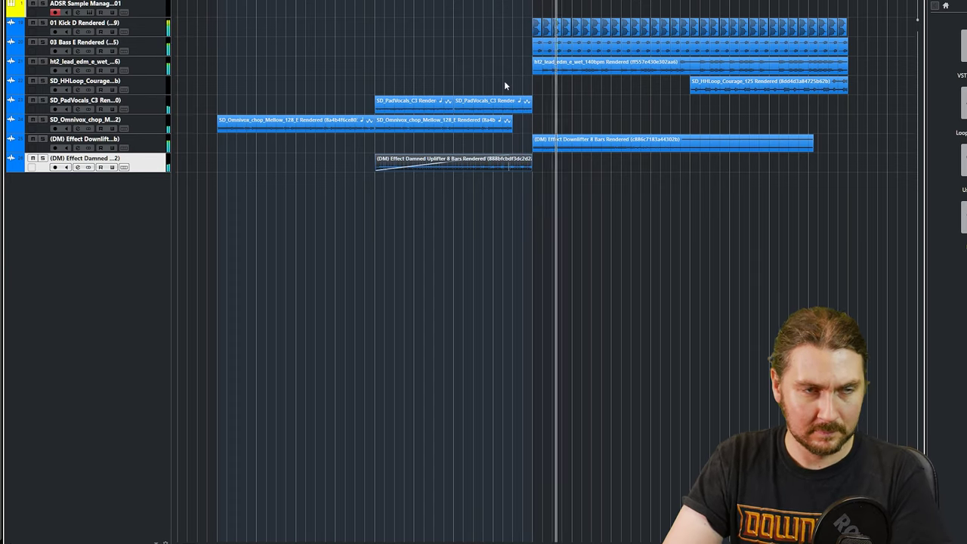
Step: Stop playback and reopen the ADSR Sample Manager plugin from its instrument track
{"action": "key", "text": "KP_Subtract"}
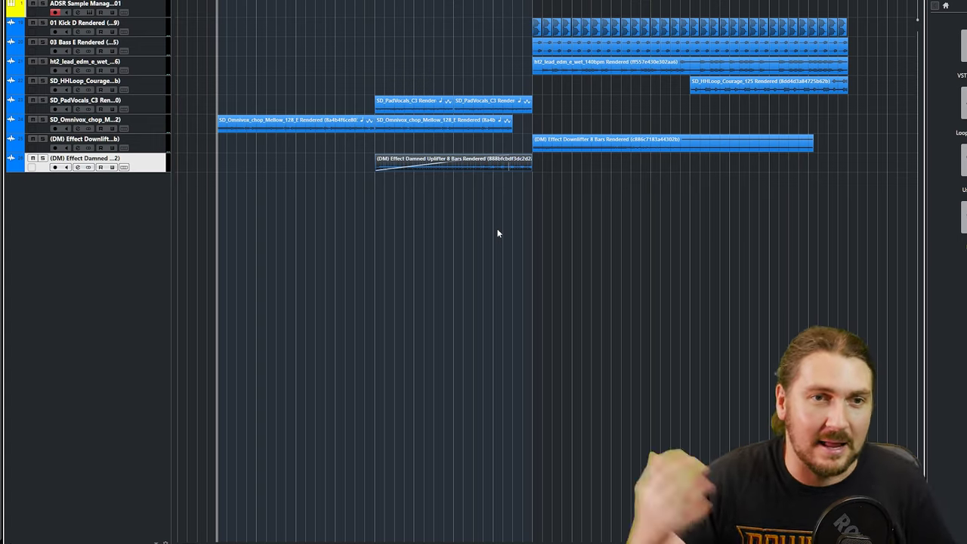
{"action": "left_click", "coordinate": [63, 6]}
{"action": "left_click", "coordinate": [88, 13]}
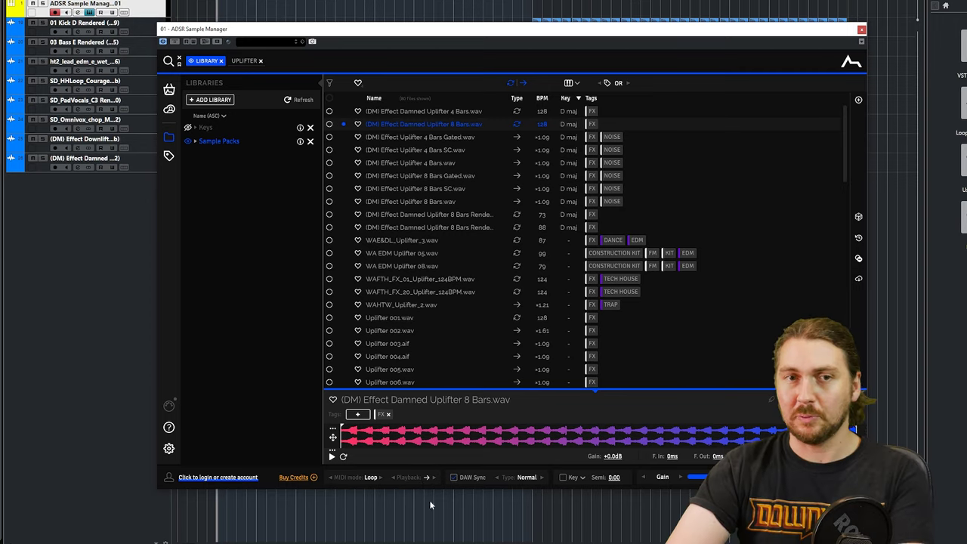
Step: Preview WAE&DL_Uplifter_3.wav at its original tempo with DAW Sync unticked
{"action": "left_click", "coordinate": [455, 479]}
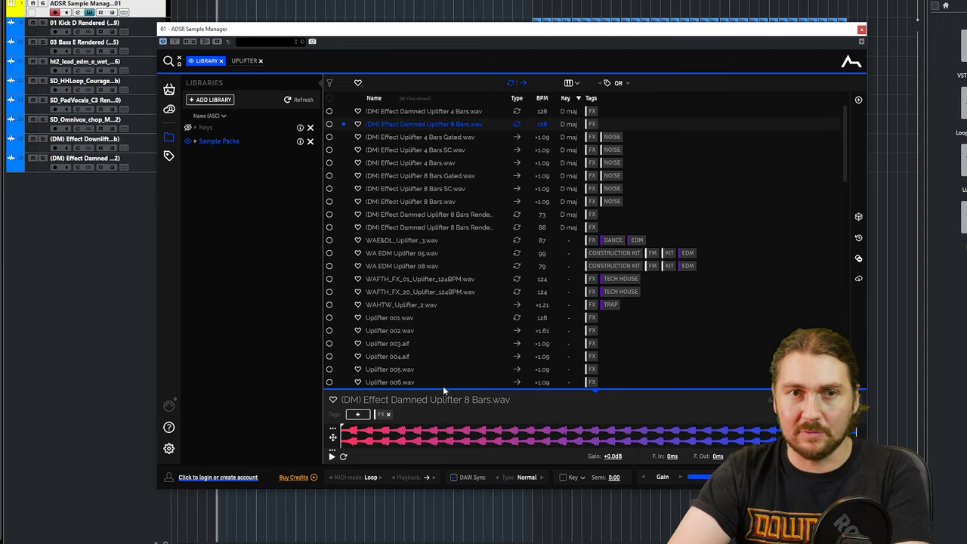
{"action": "left_click", "coordinate": [401, 240]}
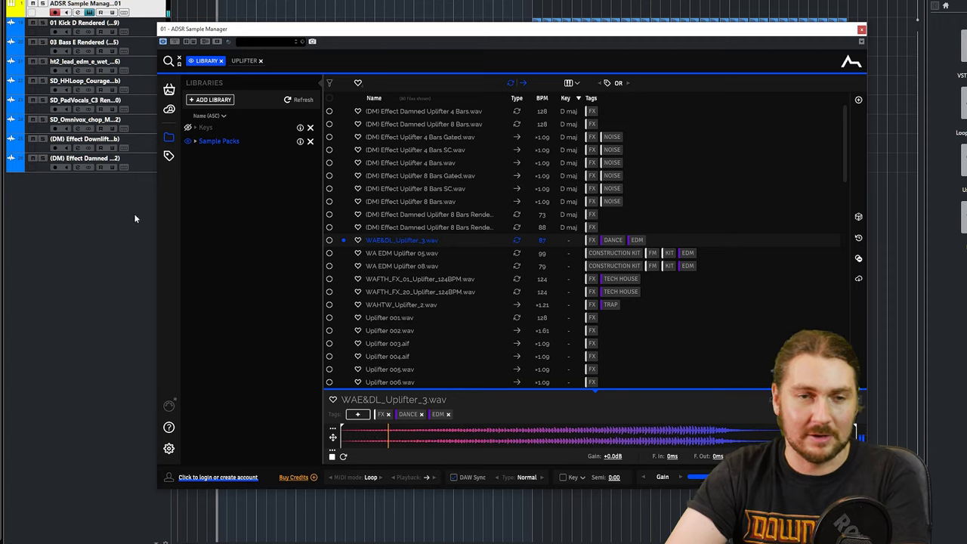
{"action": "left_click", "coordinate": [454, 478]}
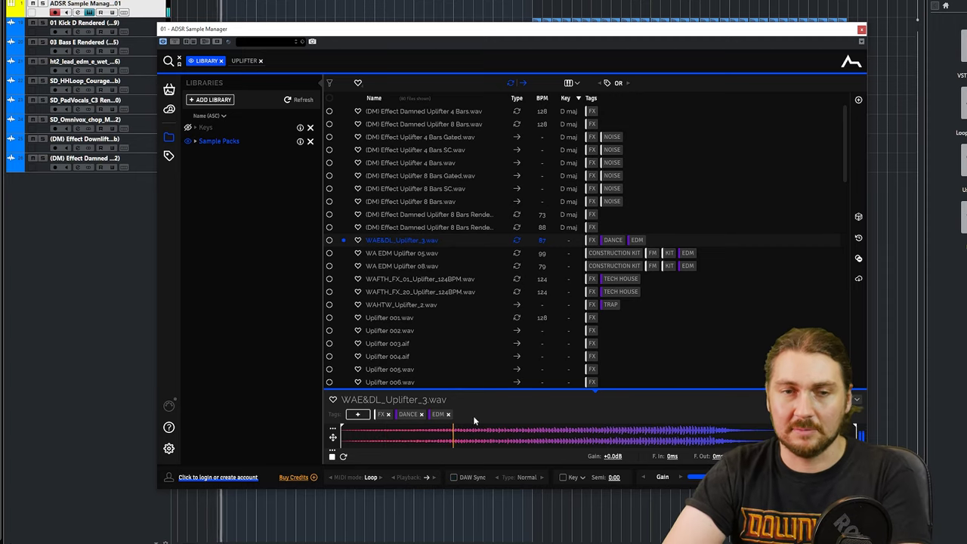